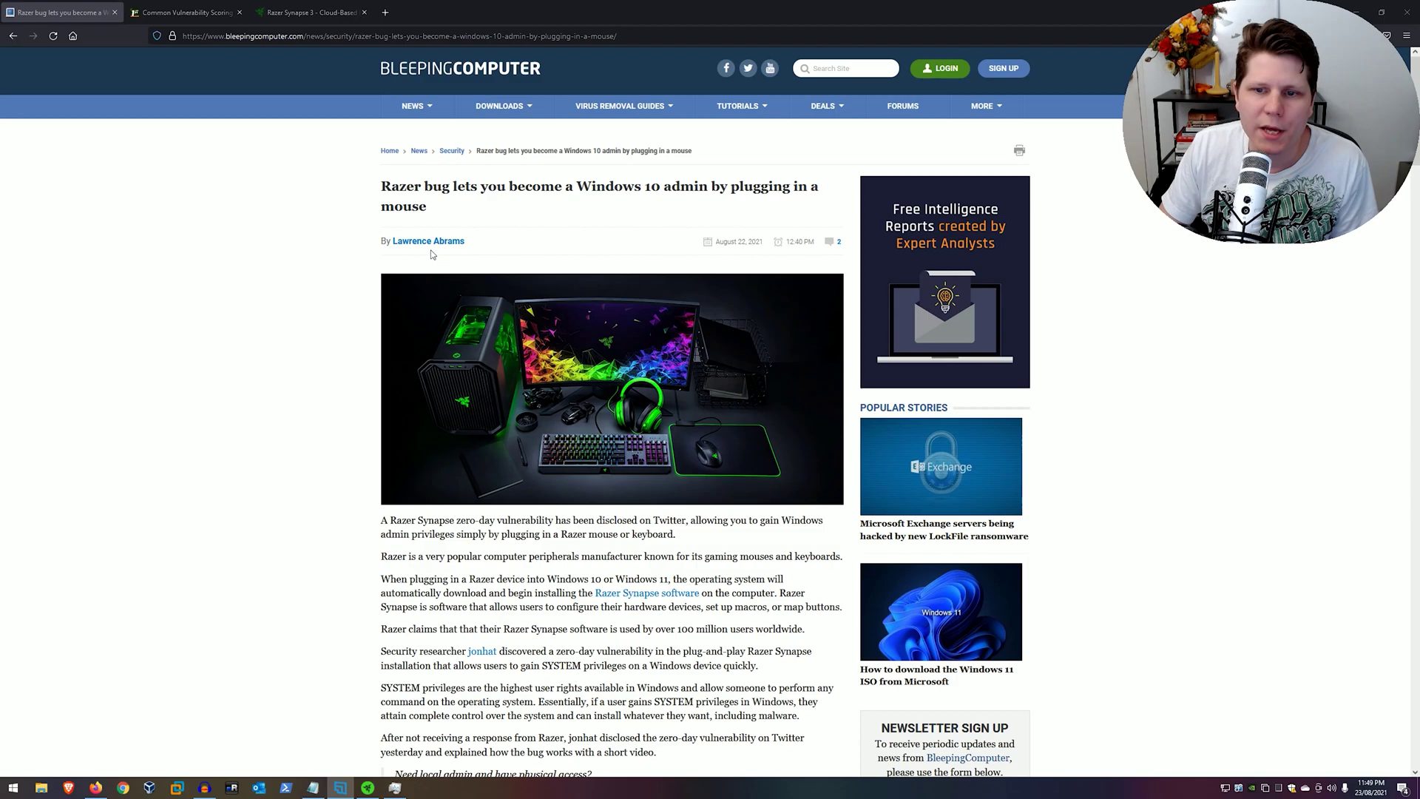
- Read the BleepingComputer article on the Razer bug, from the vulnerability summary to the PowerShell prompt with SYSTEM privileges
scroll(329, 495, "down", 4)
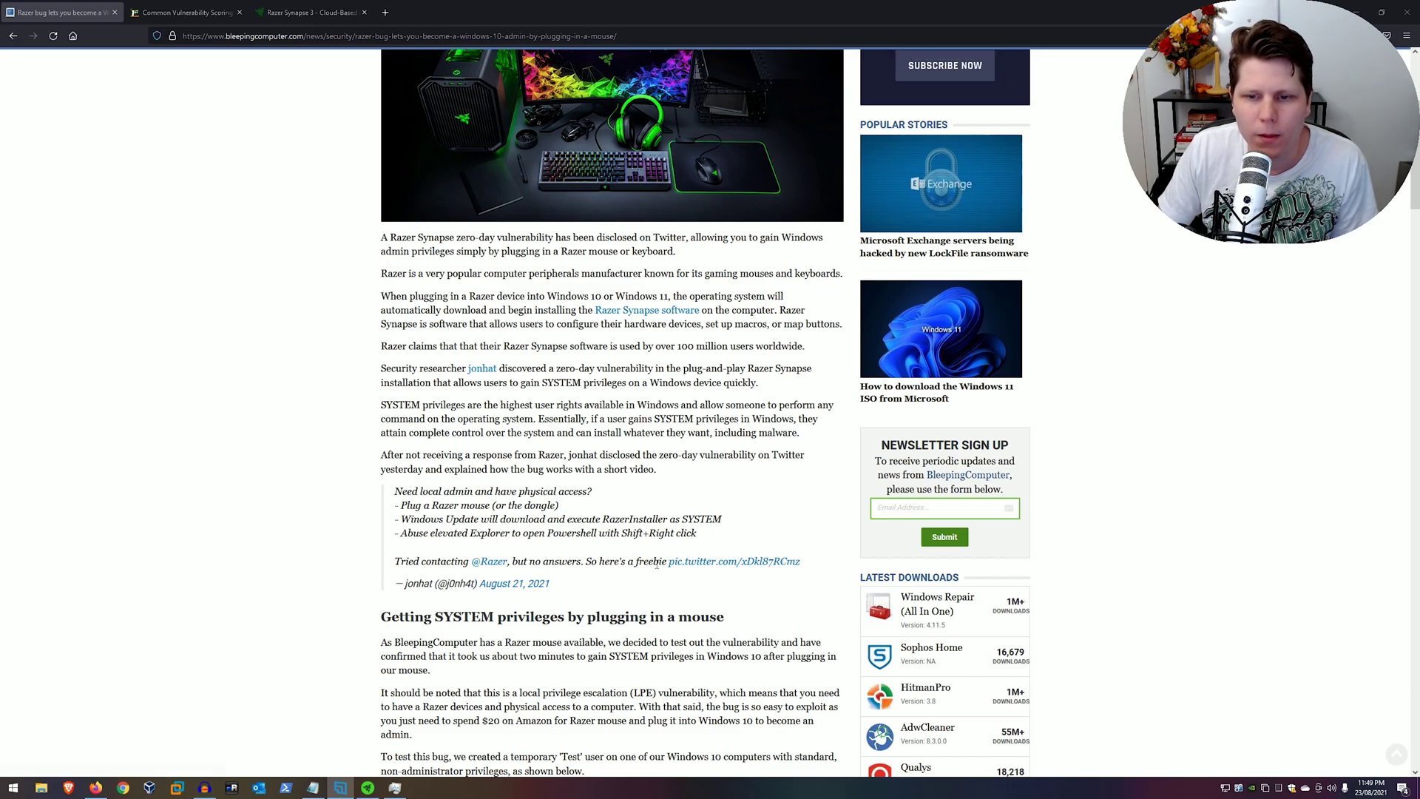
scroll(633, 586, "down", 3)
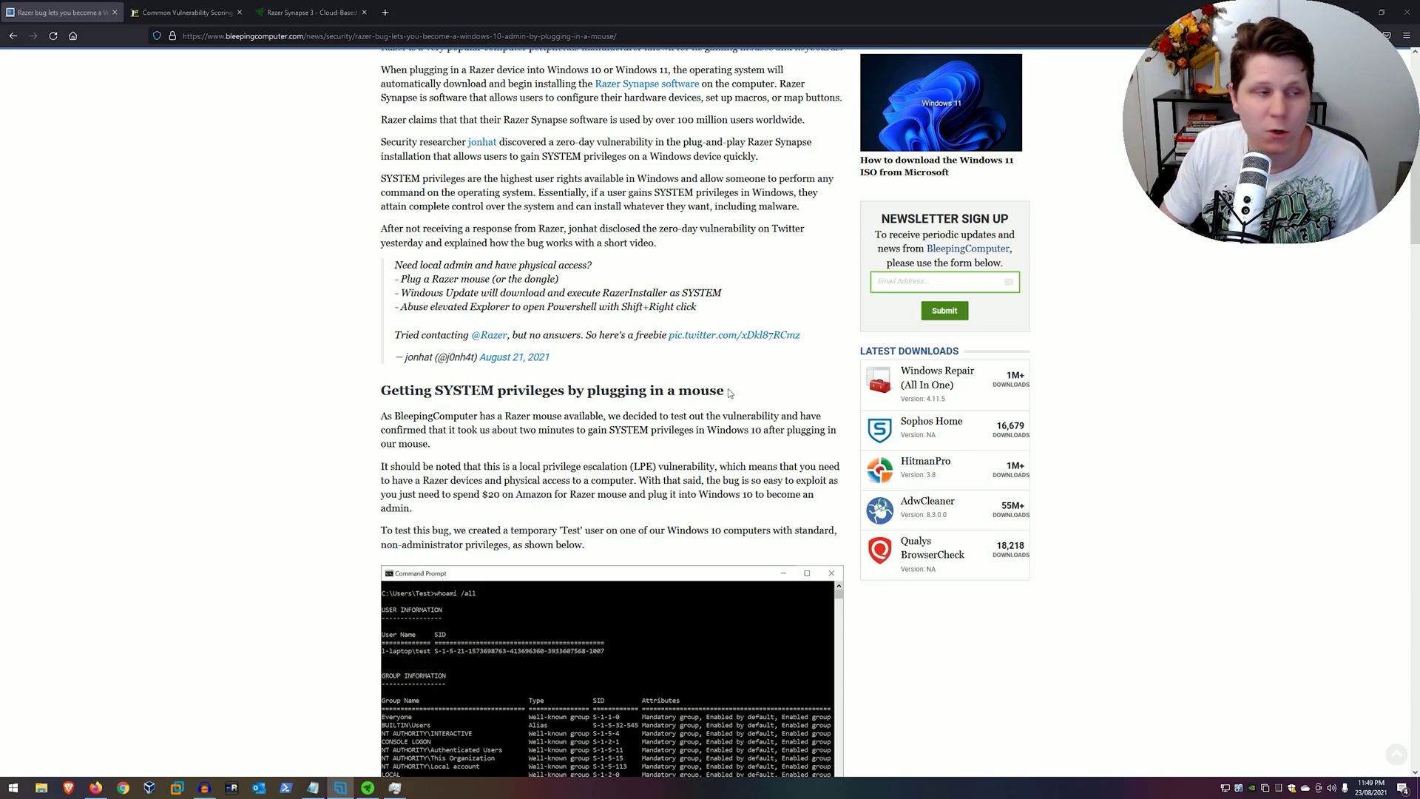
scroll(729, 393, "down", 8)
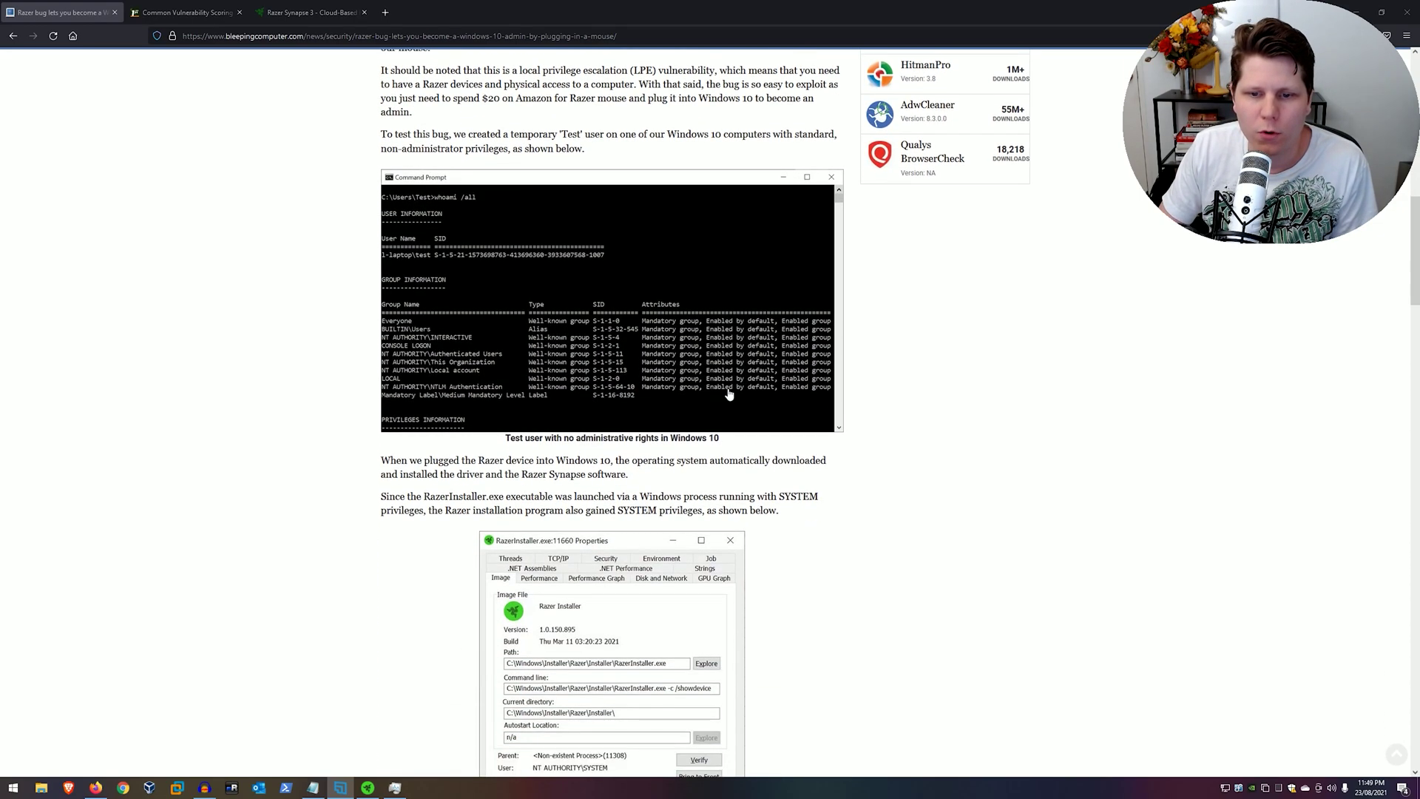
scroll(836, 423, "down", 5)
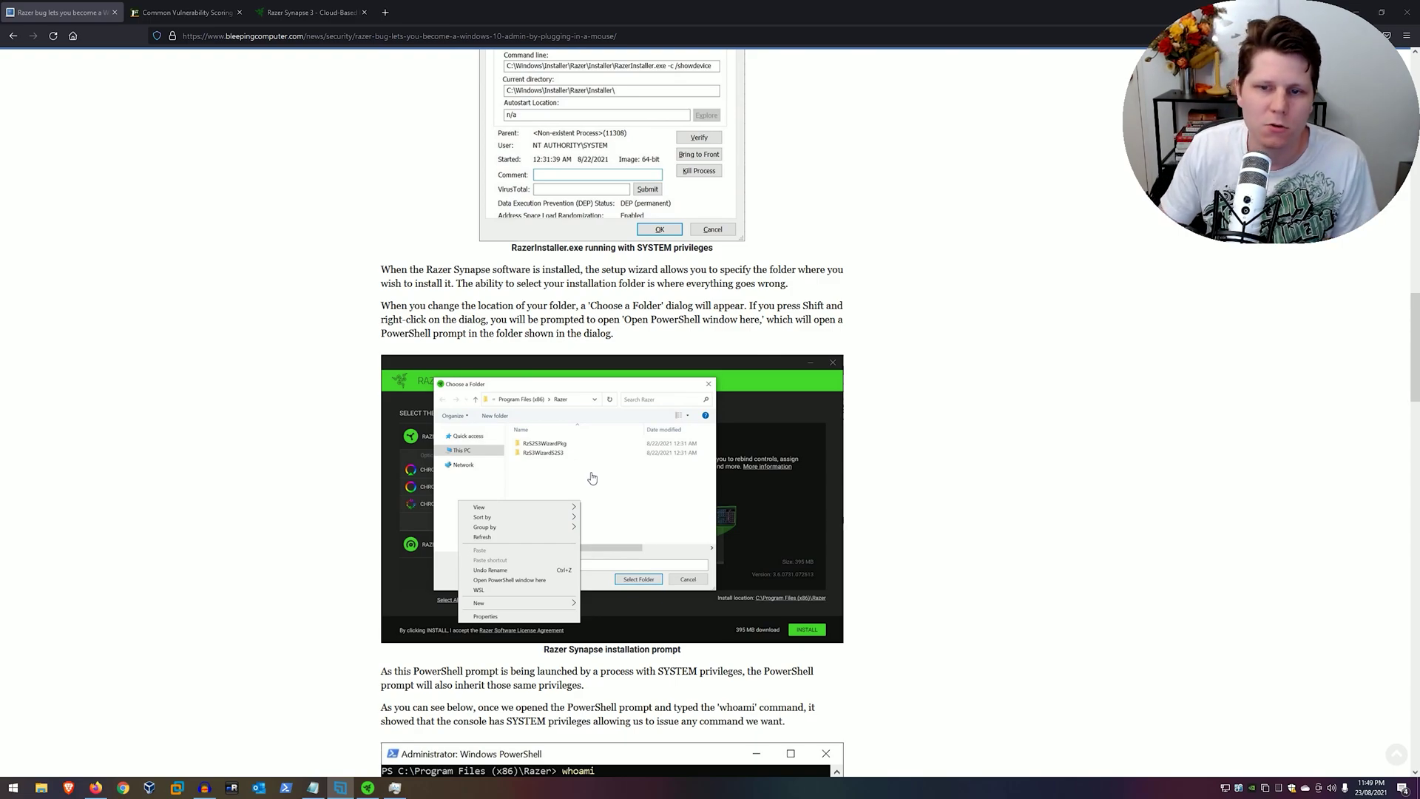
scroll(888, 516, "down", 2)
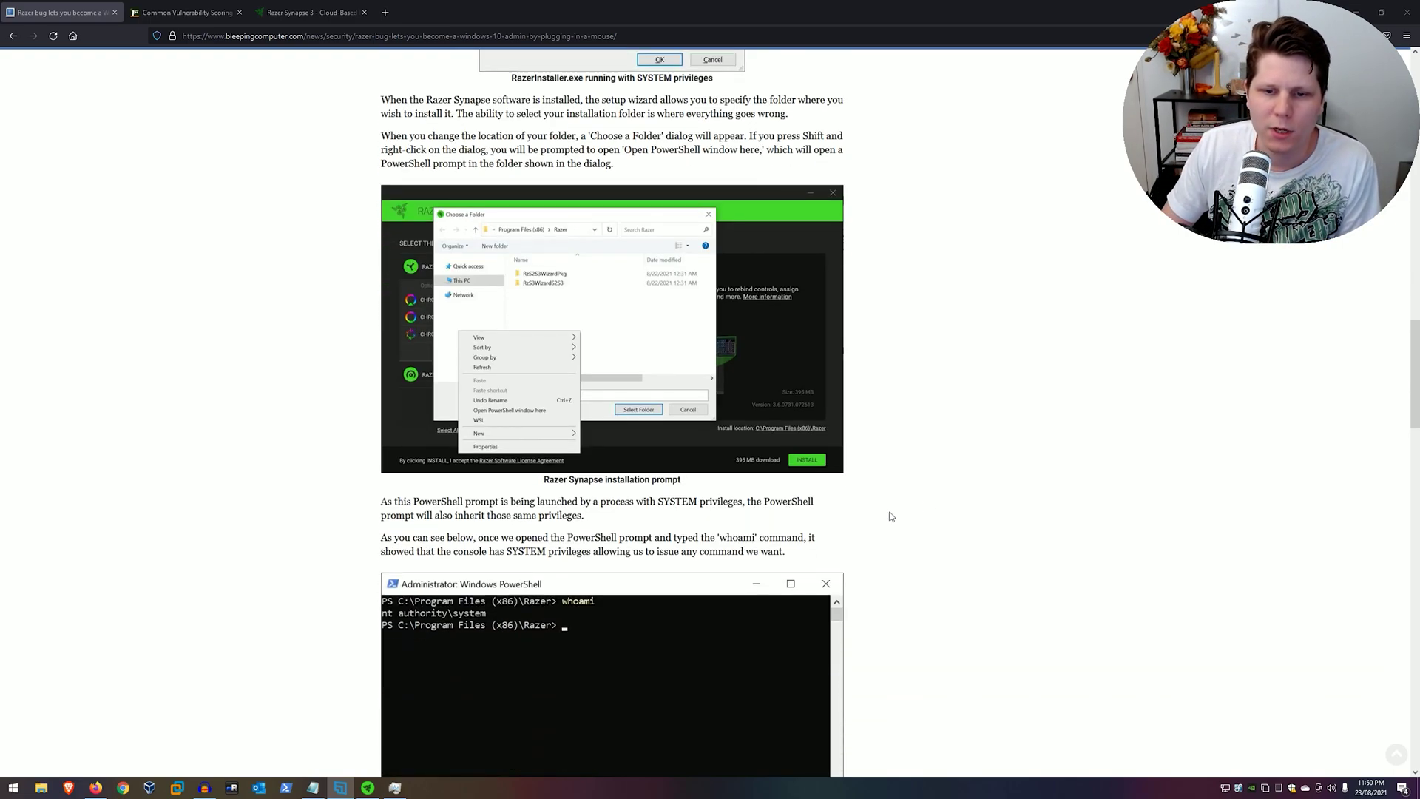
scroll(961, 501, "down", 2)
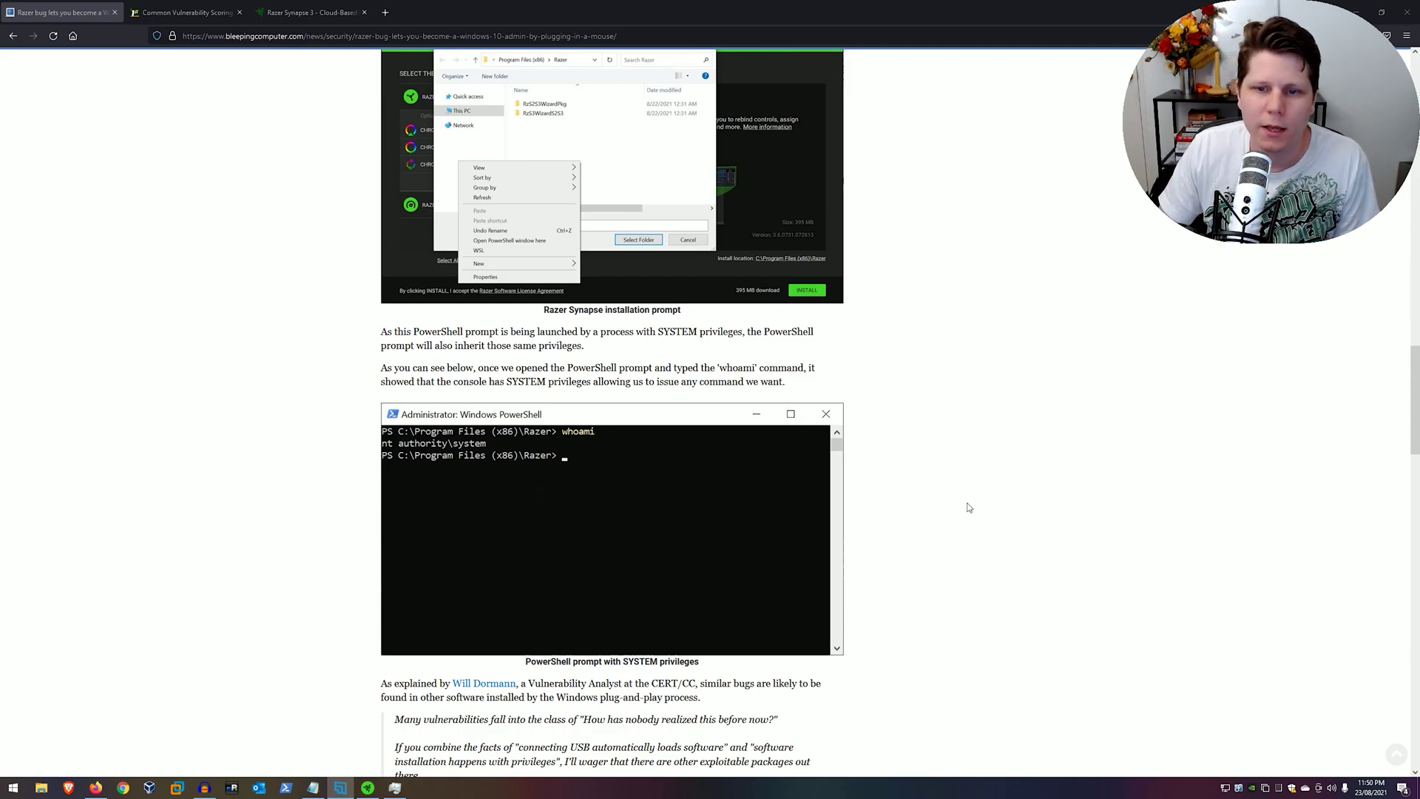
scroll(969, 507, "down", 2)
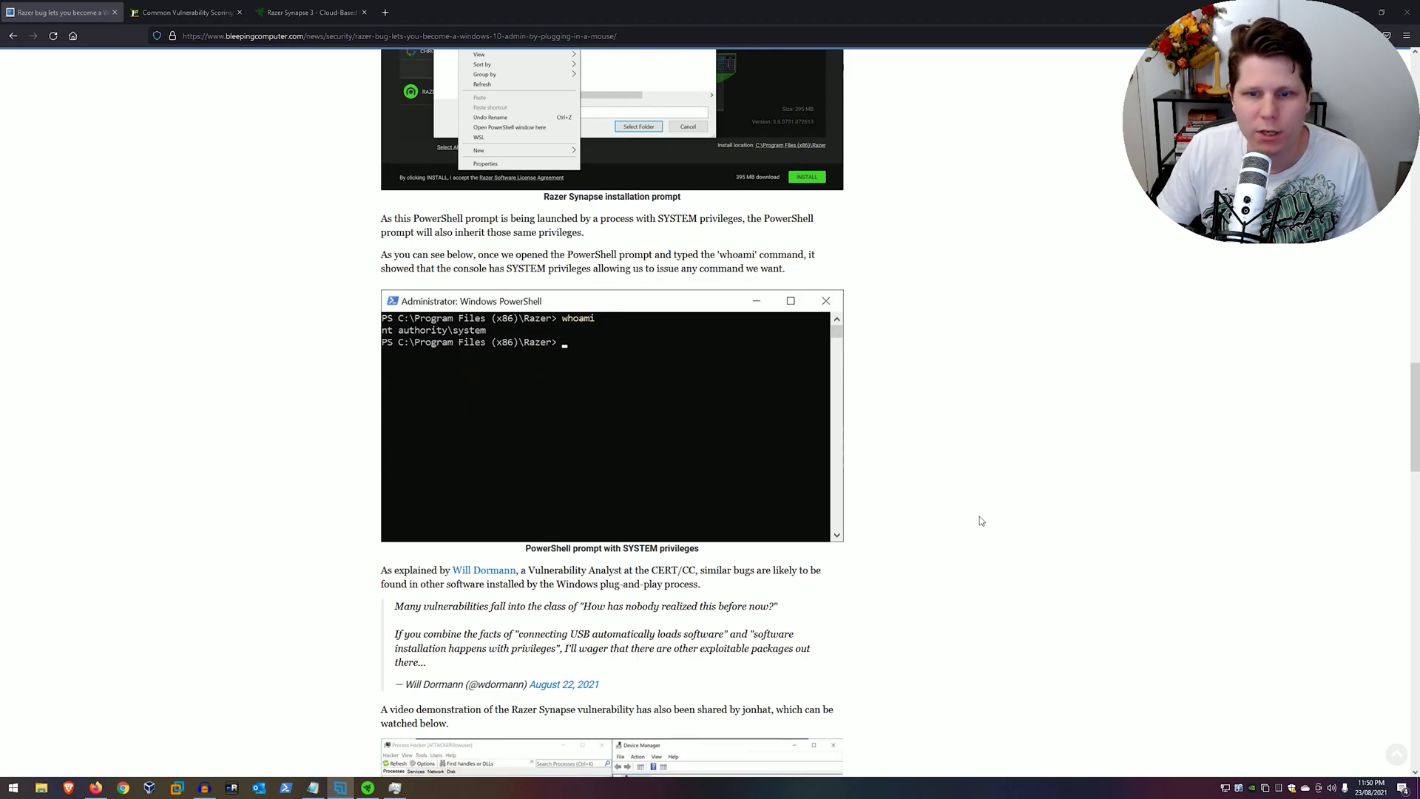
- Look through the Razer Synapse 3 product page, covering the macro, Hypershift, cloud storage and Chroma RGB sections
left_click(306, 13)
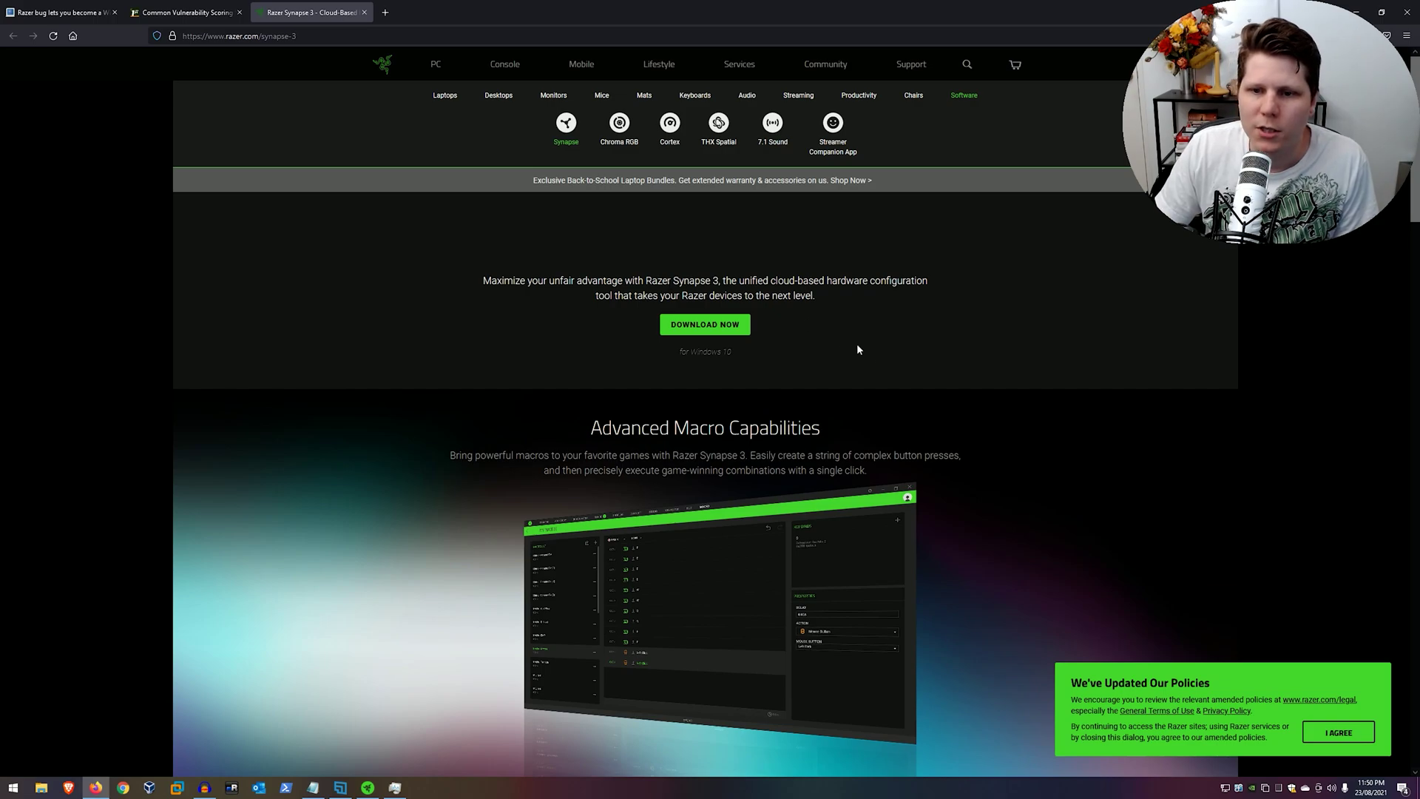
scroll(894, 358, "down", 2)
scroll(969, 379, "down", 1)
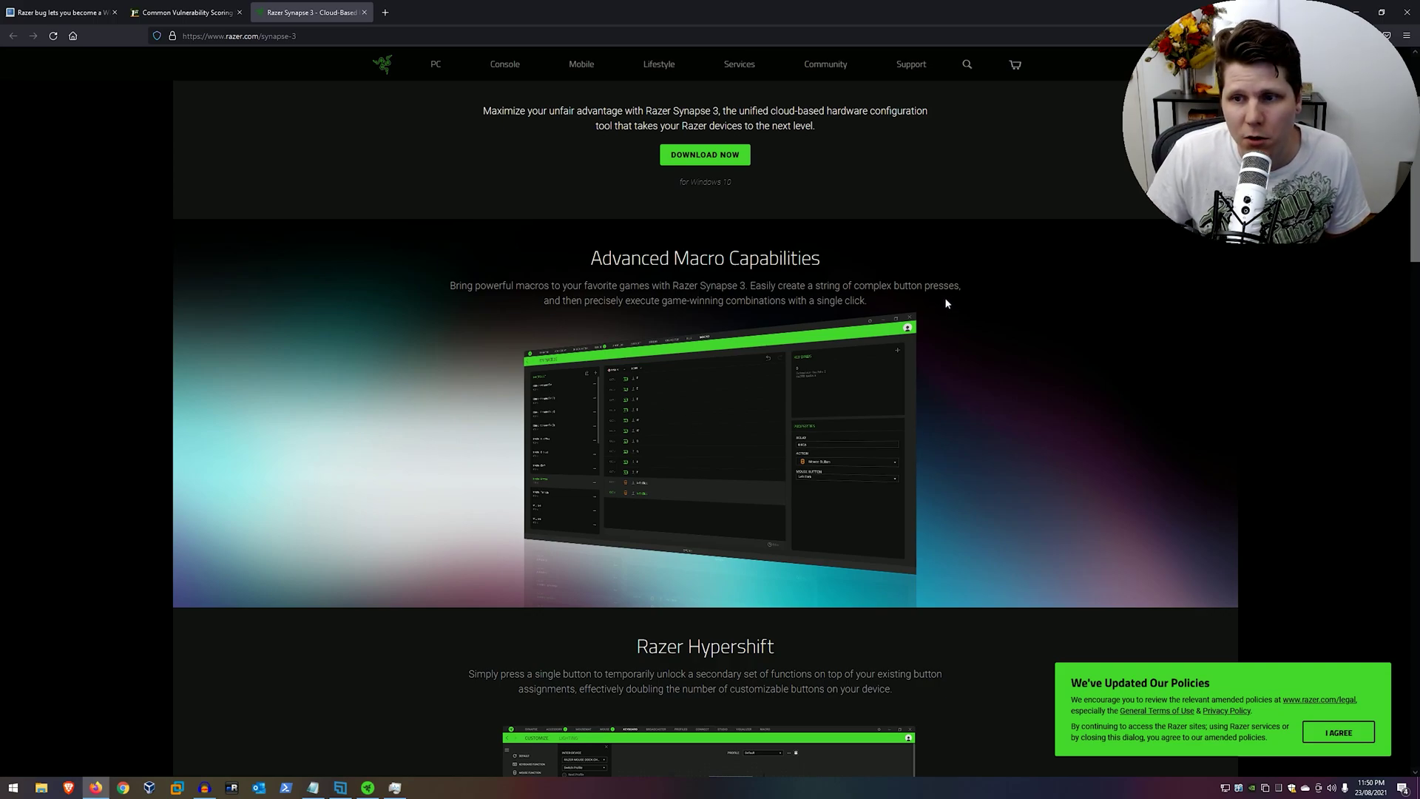
scroll(1108, 353, "down", 10)
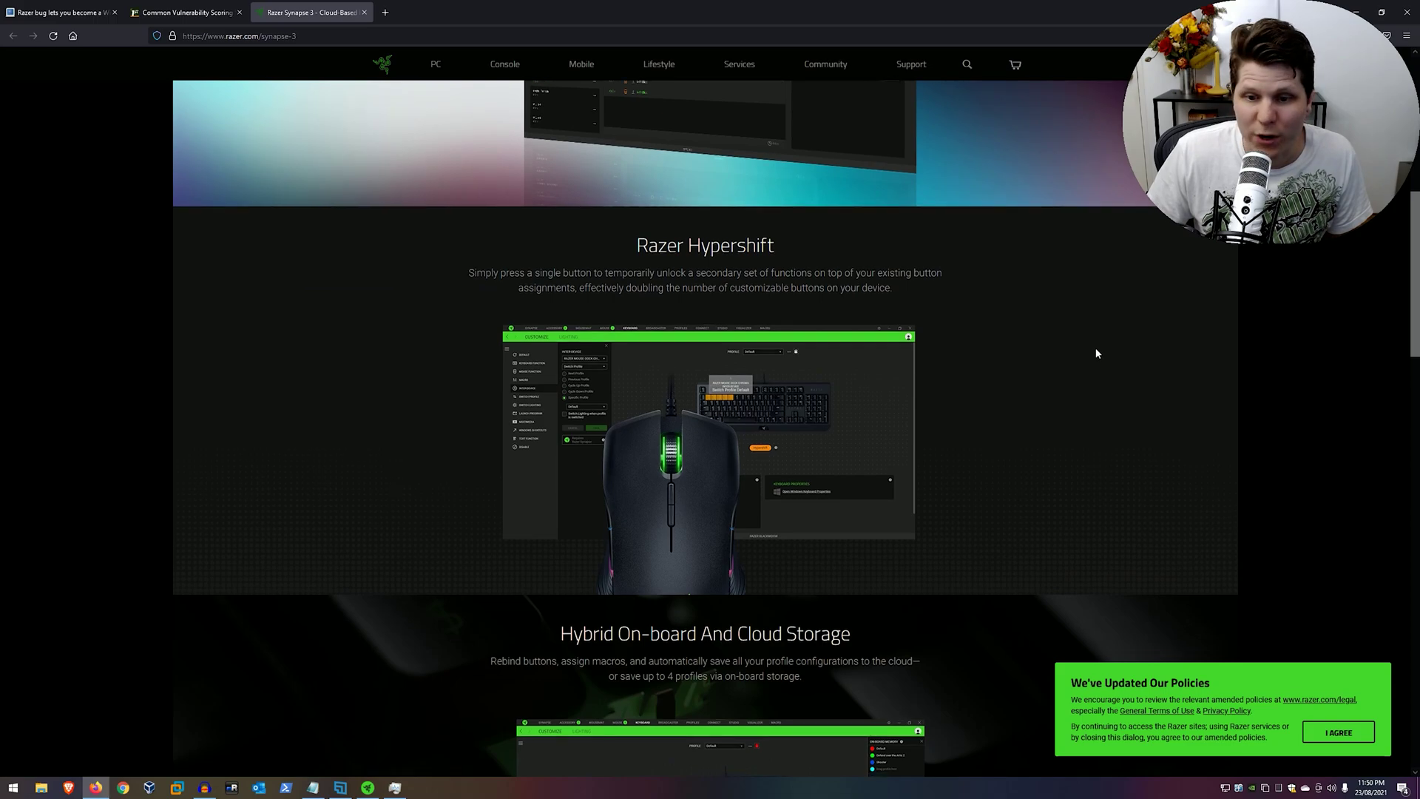
scroll(1096, 353, "down", 7)
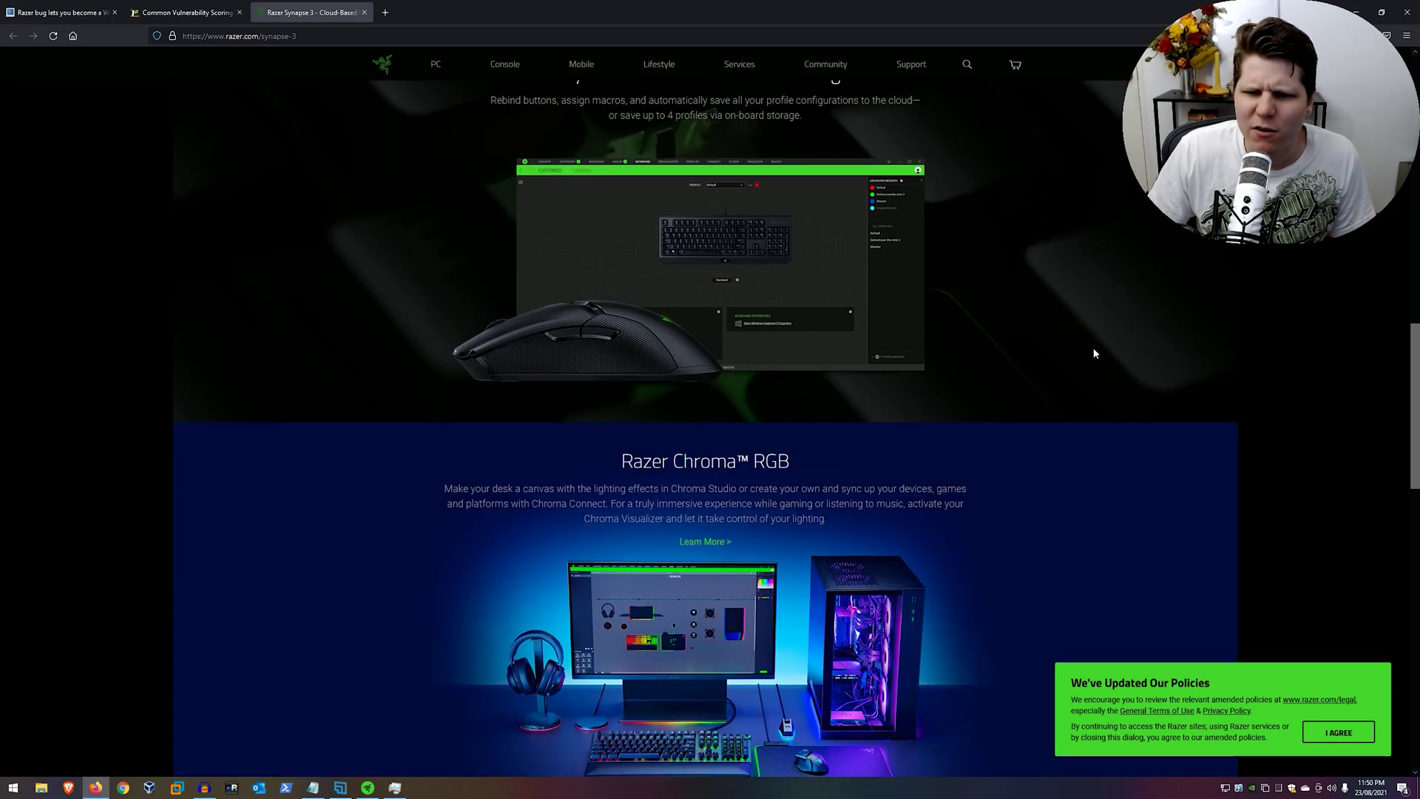
scroll(1056, 372, "down", 3)
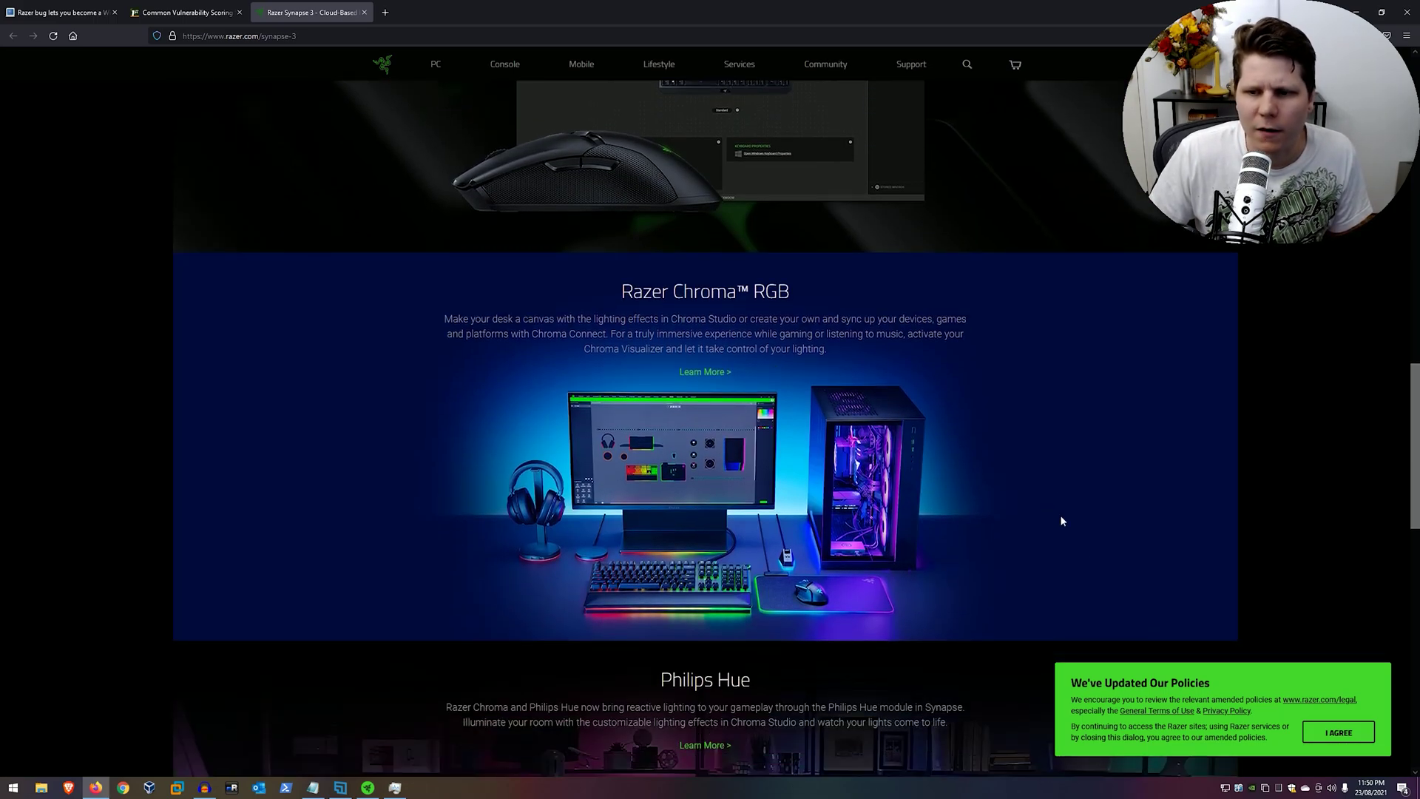
scroll(1089, 549, "up", 18)
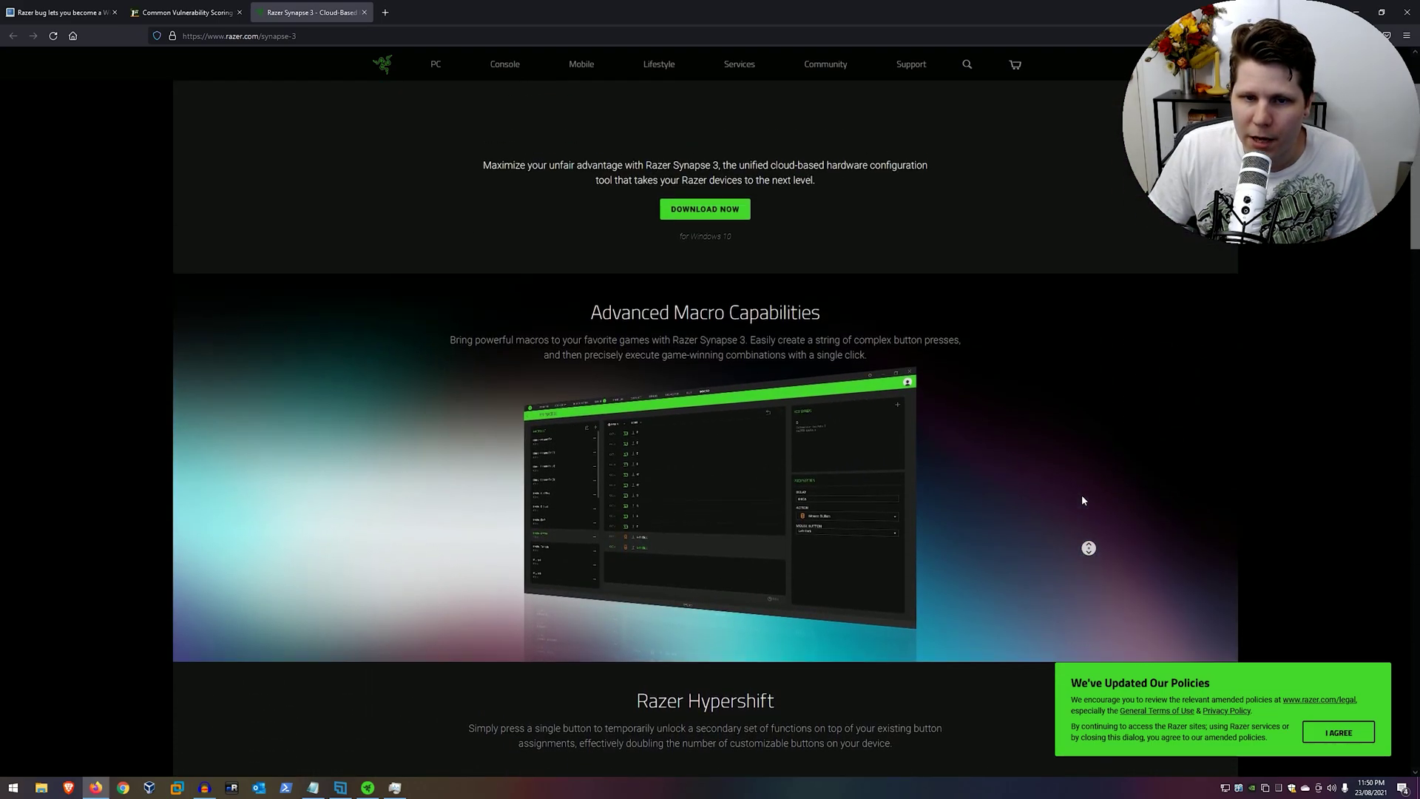
scroll(1083, 496, "up", 2)
middle_click(1082, 497)
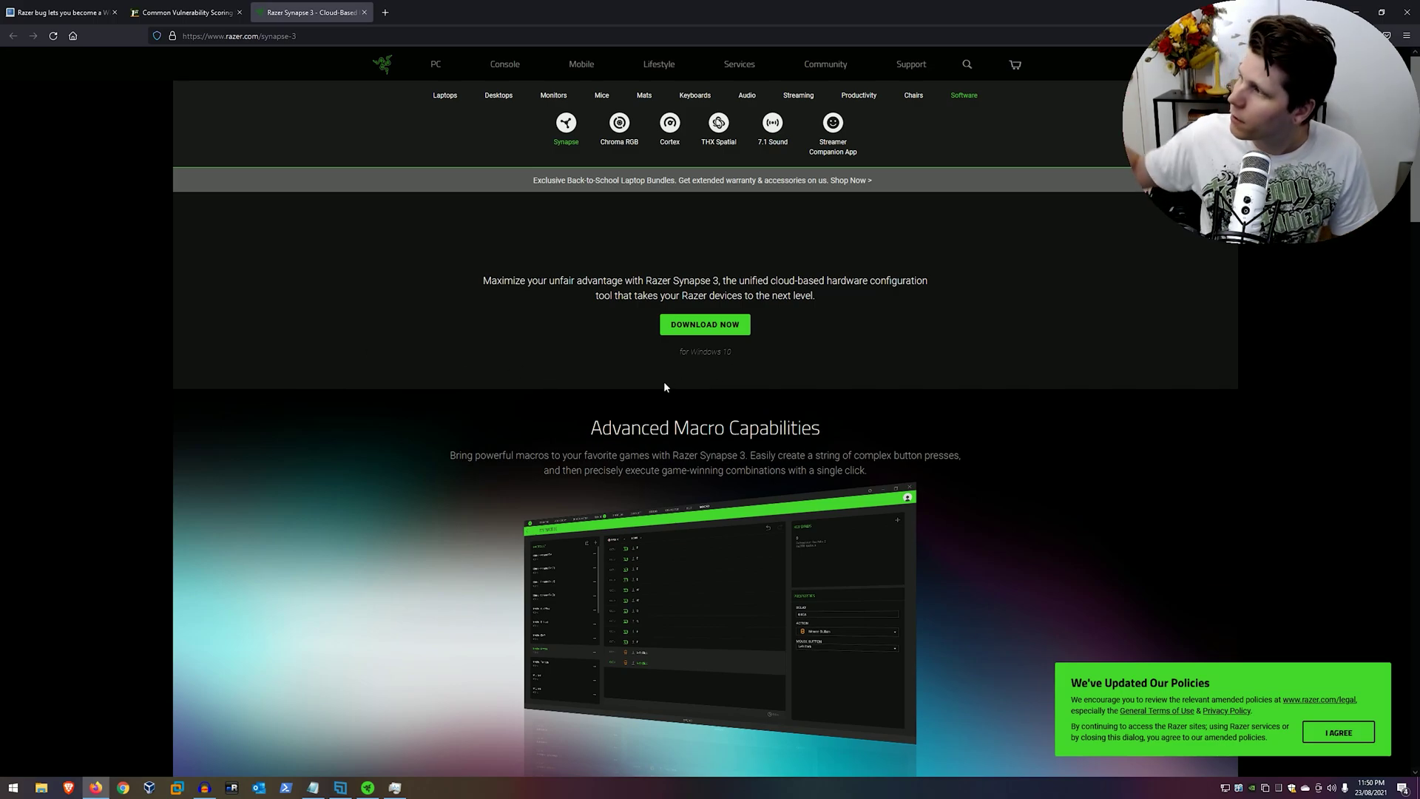
- Minimize the browser, clear the remaining window off the desktop and select the Razer Synapse installer file
left_click(1366, 12)
left_click(840, 9)
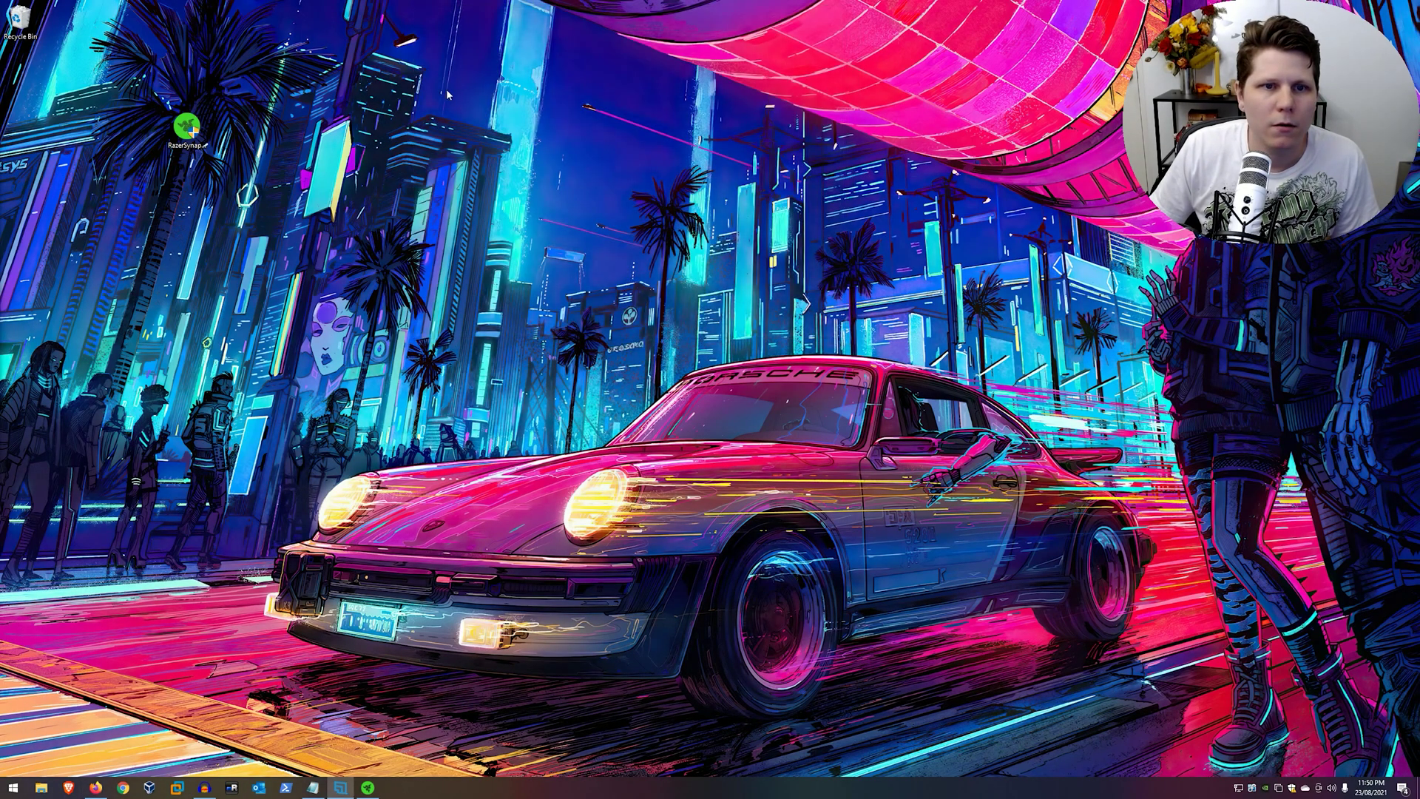
left_click(192, 131)
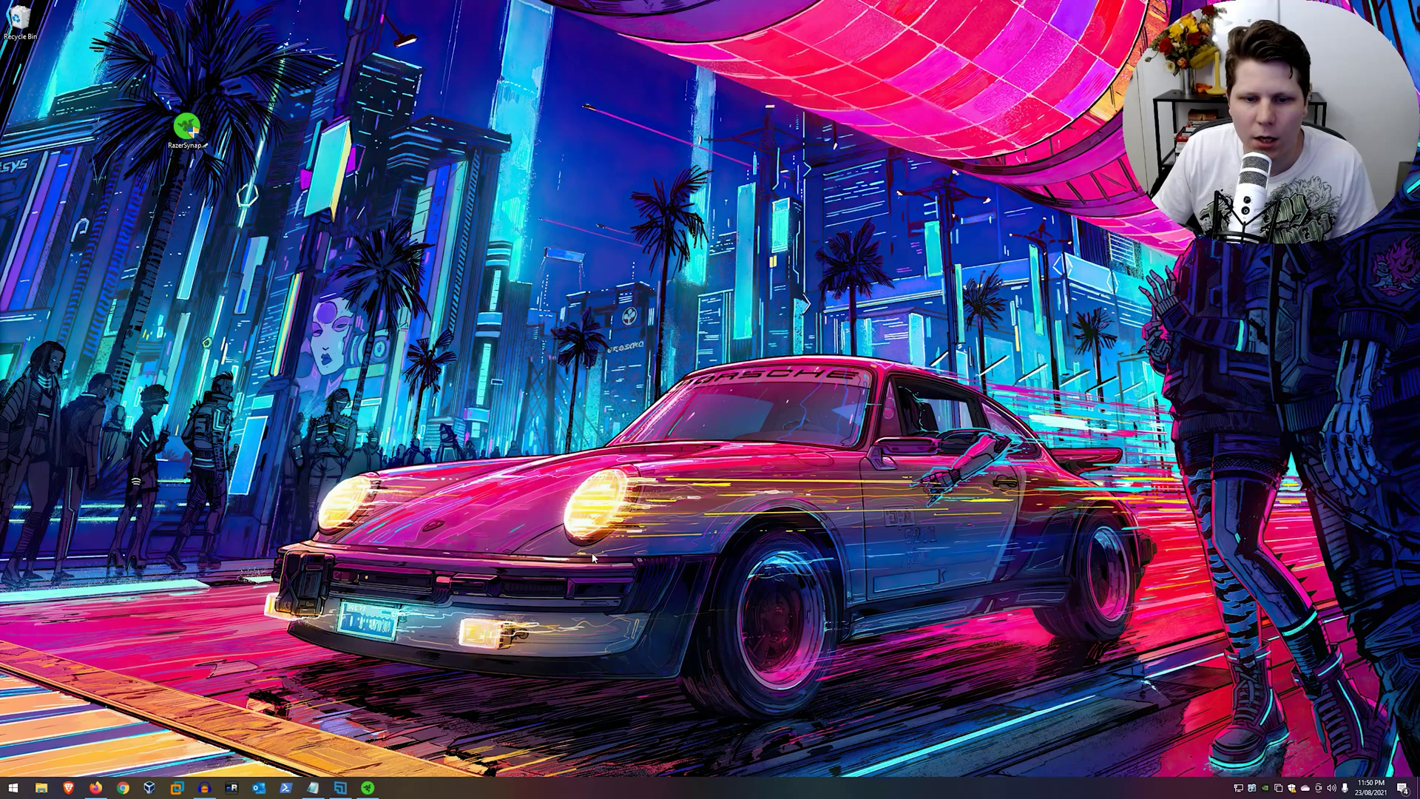
- Launch compmgmt.msc and list the user accounts under Local Users and Groups
key("super")
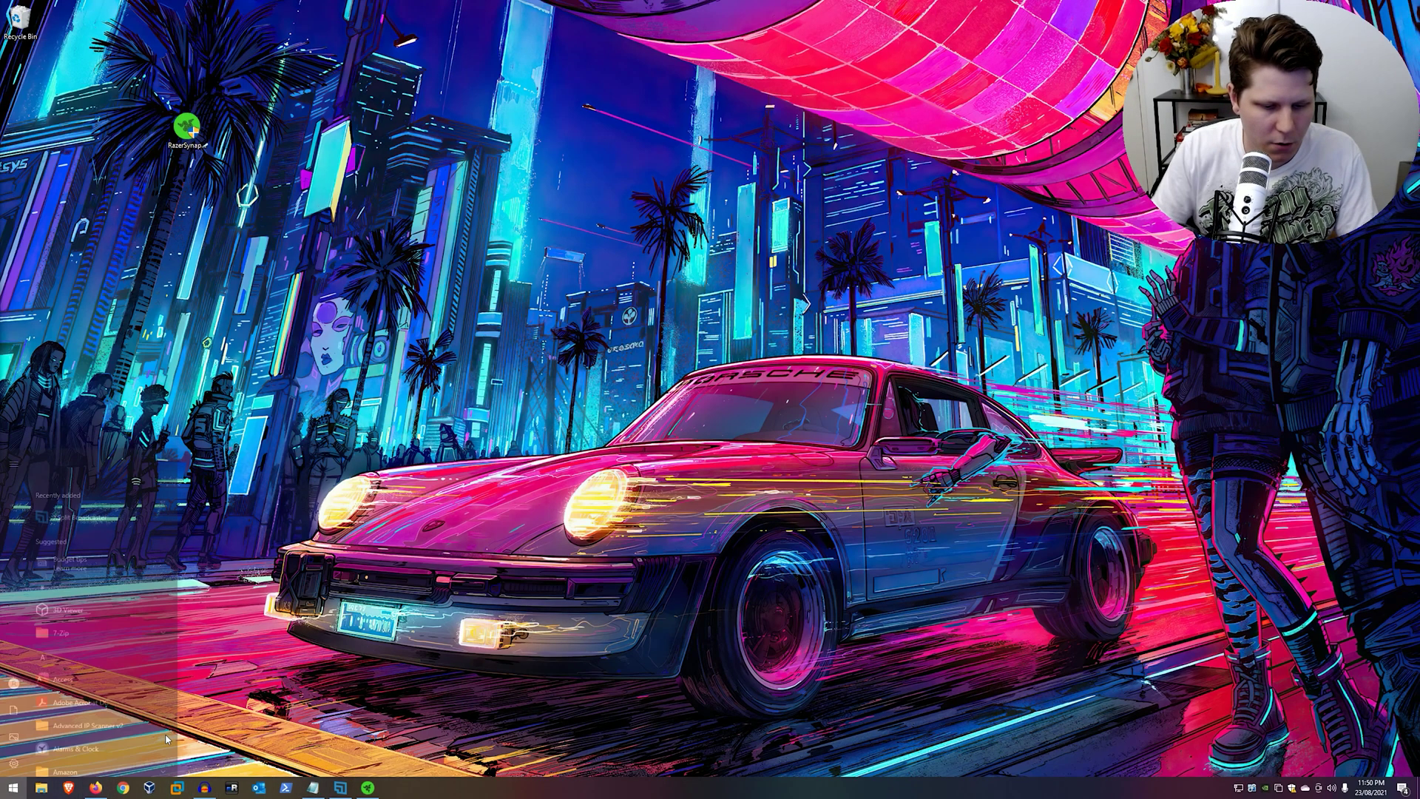
type("compmgmt")
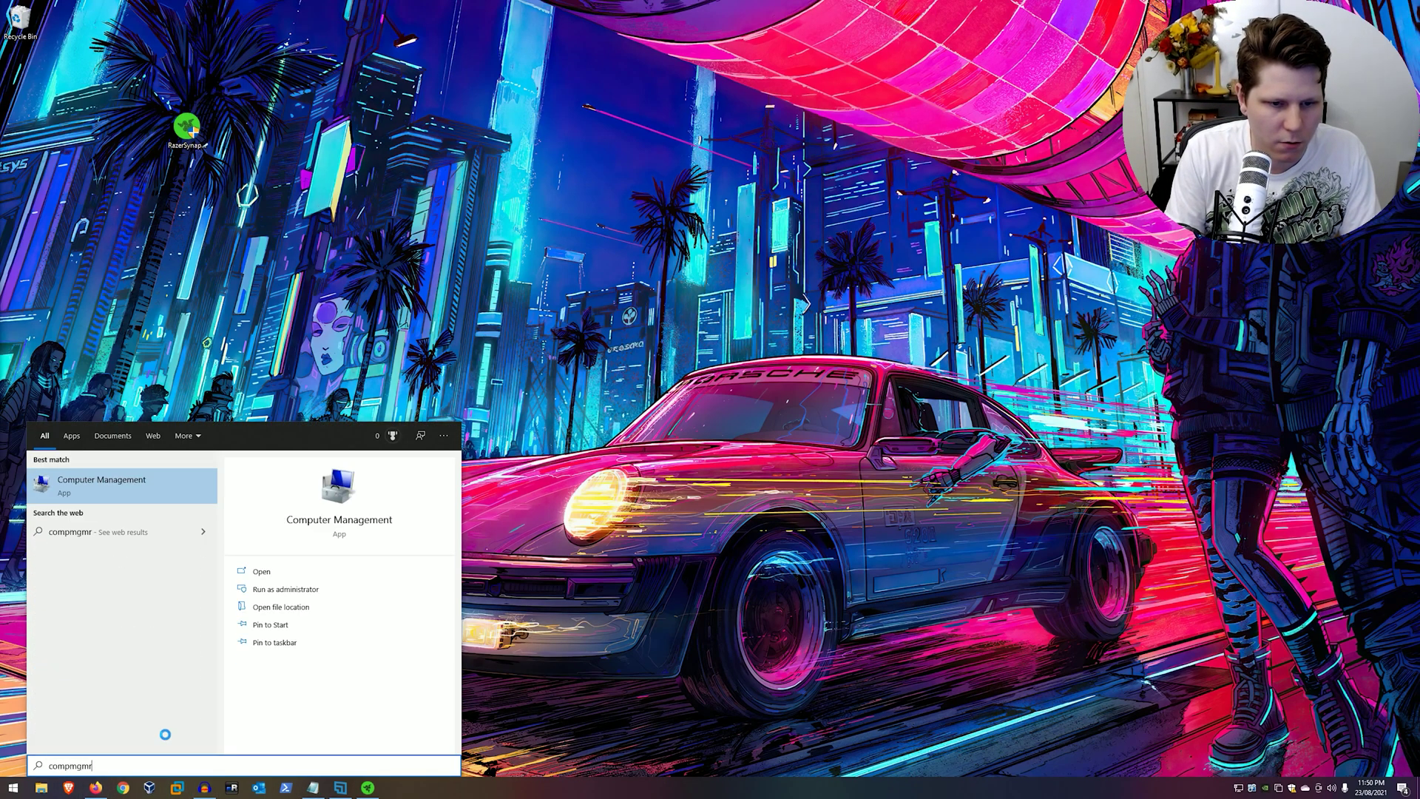
type(".msc")
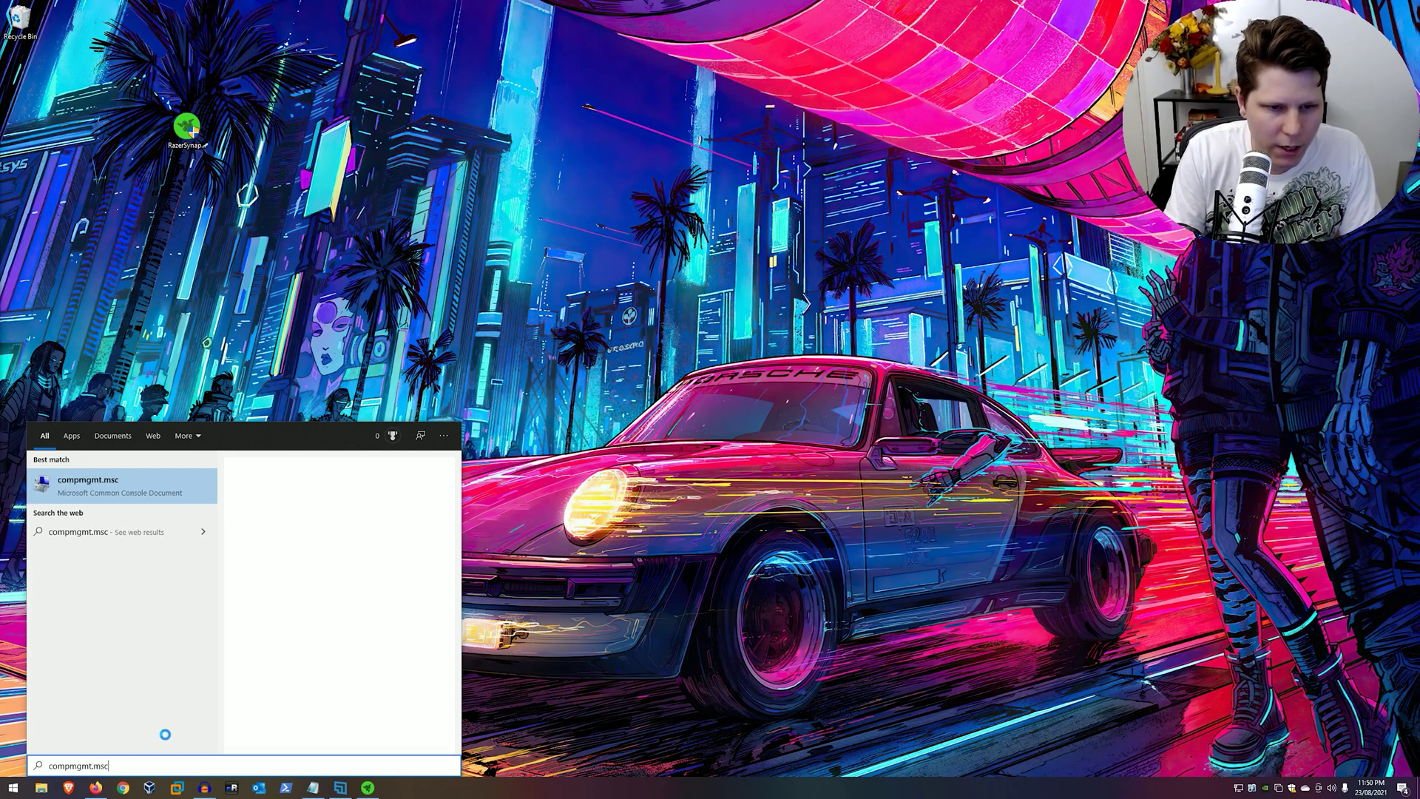
key("Return")
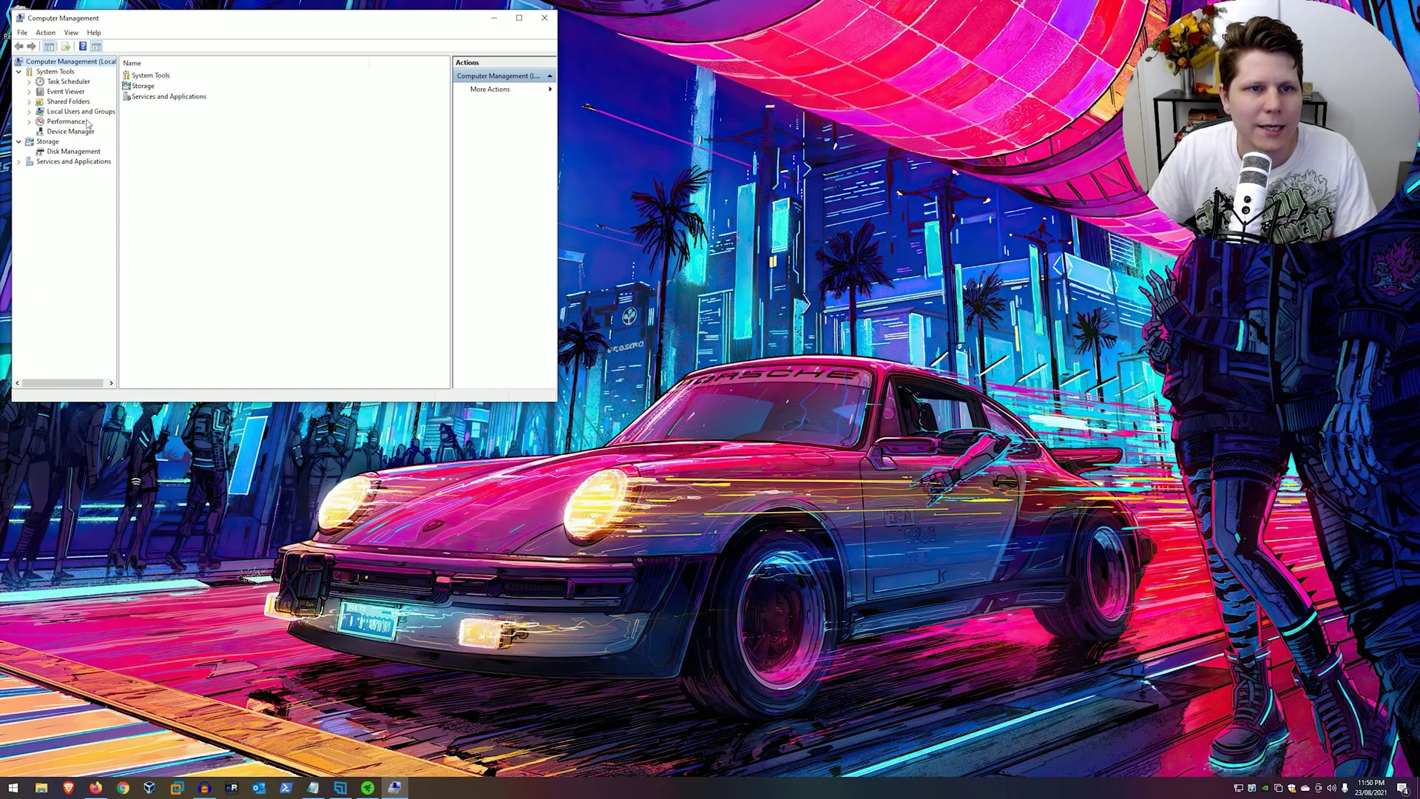
left_click(95, 112)
double_click(139, 76)
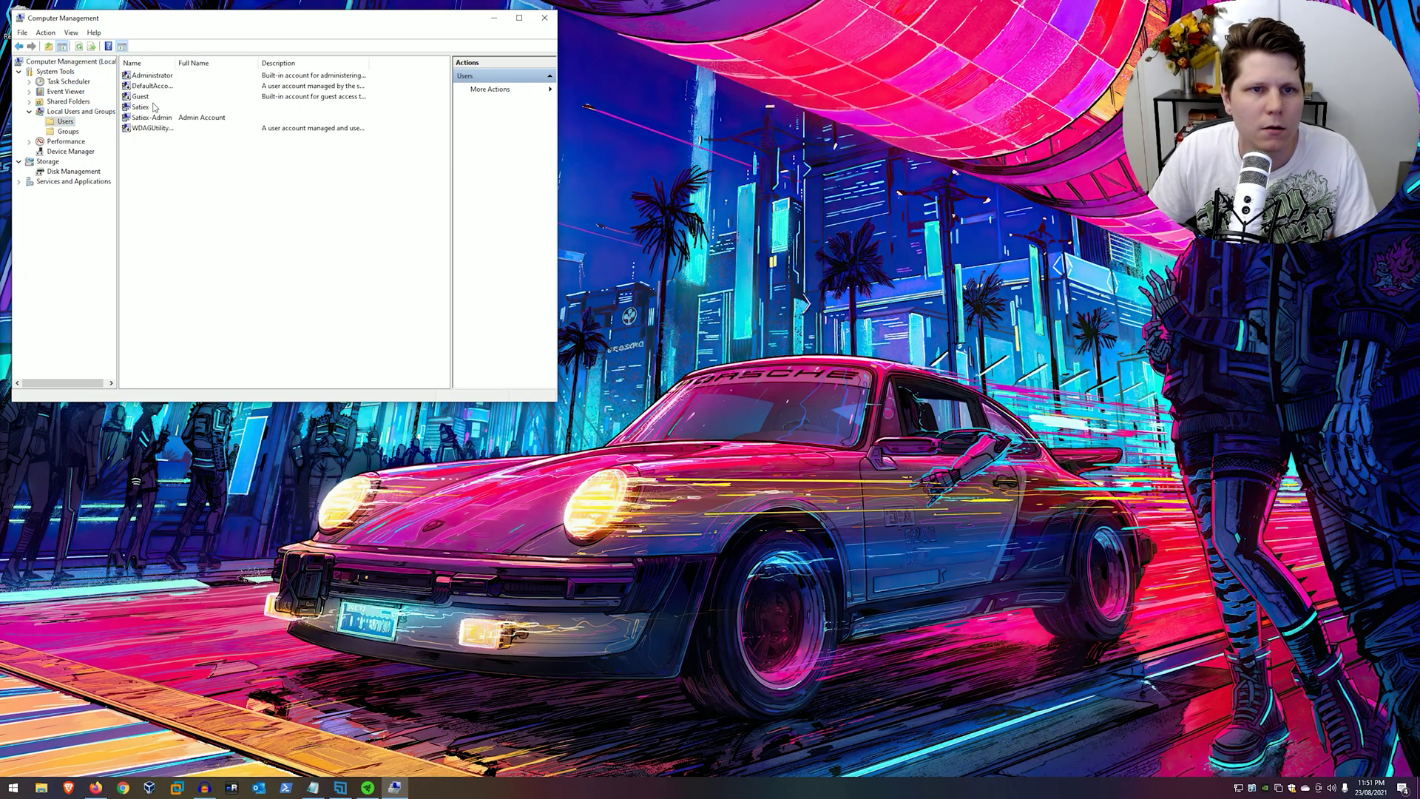
- Check the group membership of the standard user account listed below Guest, leaving its properties unchanged
left_click(154, 108)
right_click(155, 108)
left_click(203, 171)
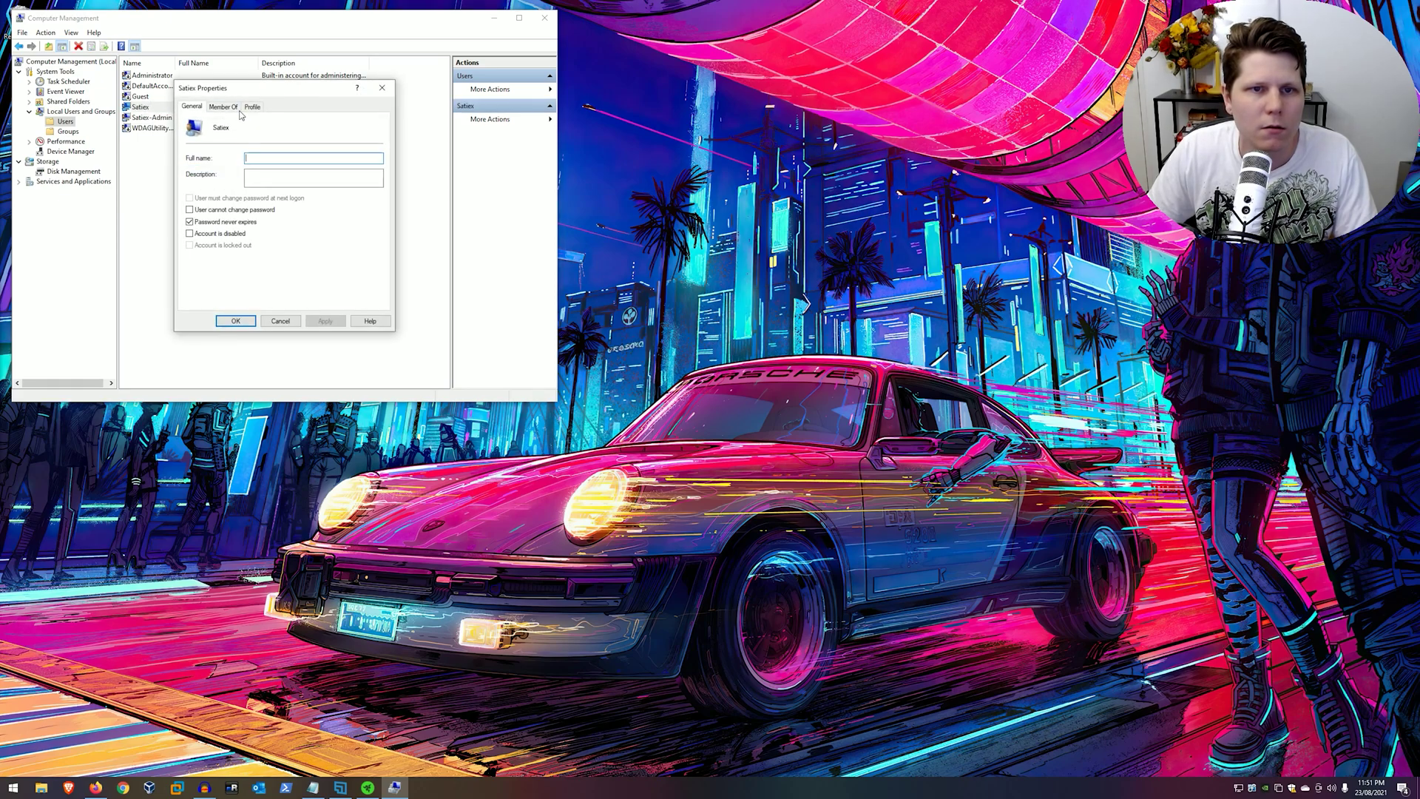
left_click(223, 107)
left_click(281, 322)
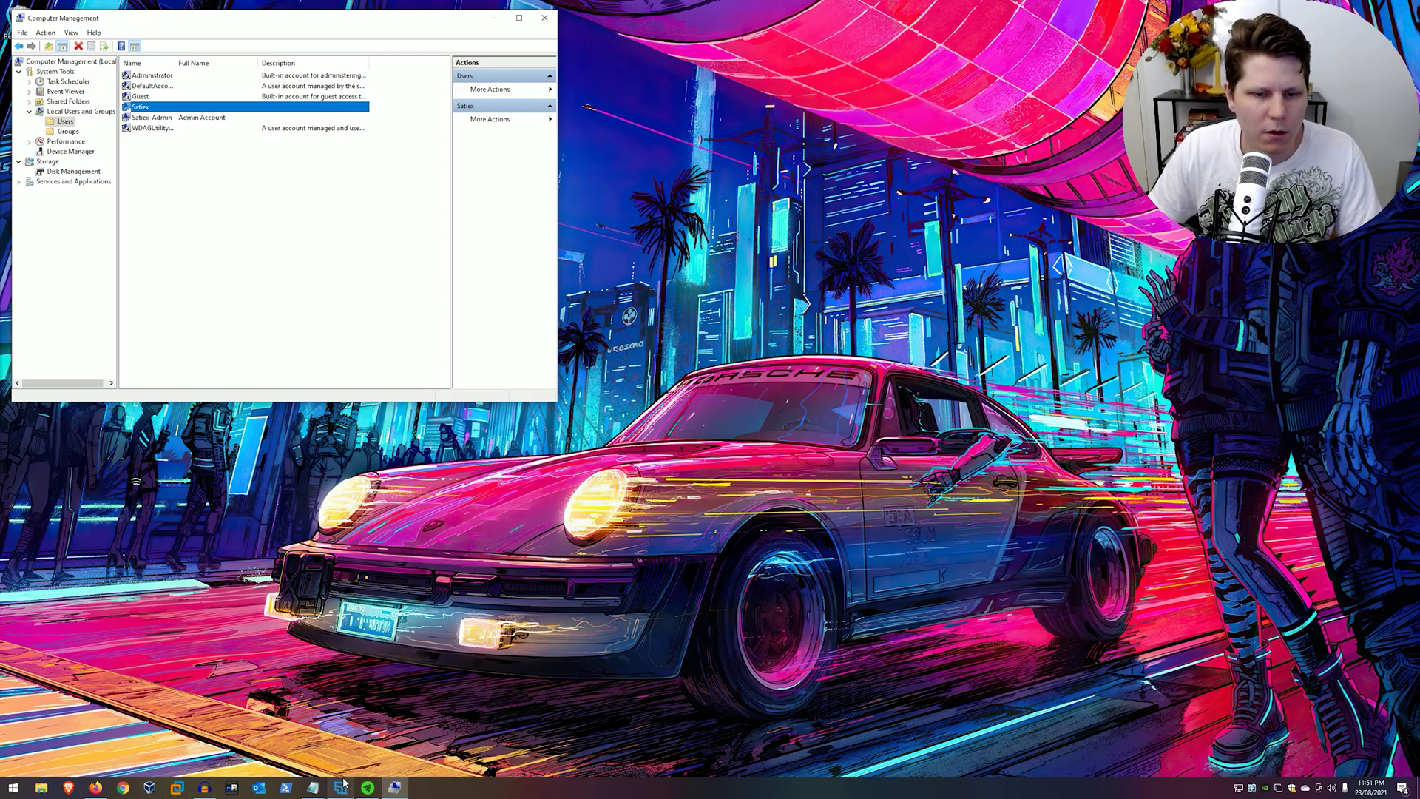
- Bring up the running Razer Gaming Software installer and cancel its installation
left_click(369, 789)
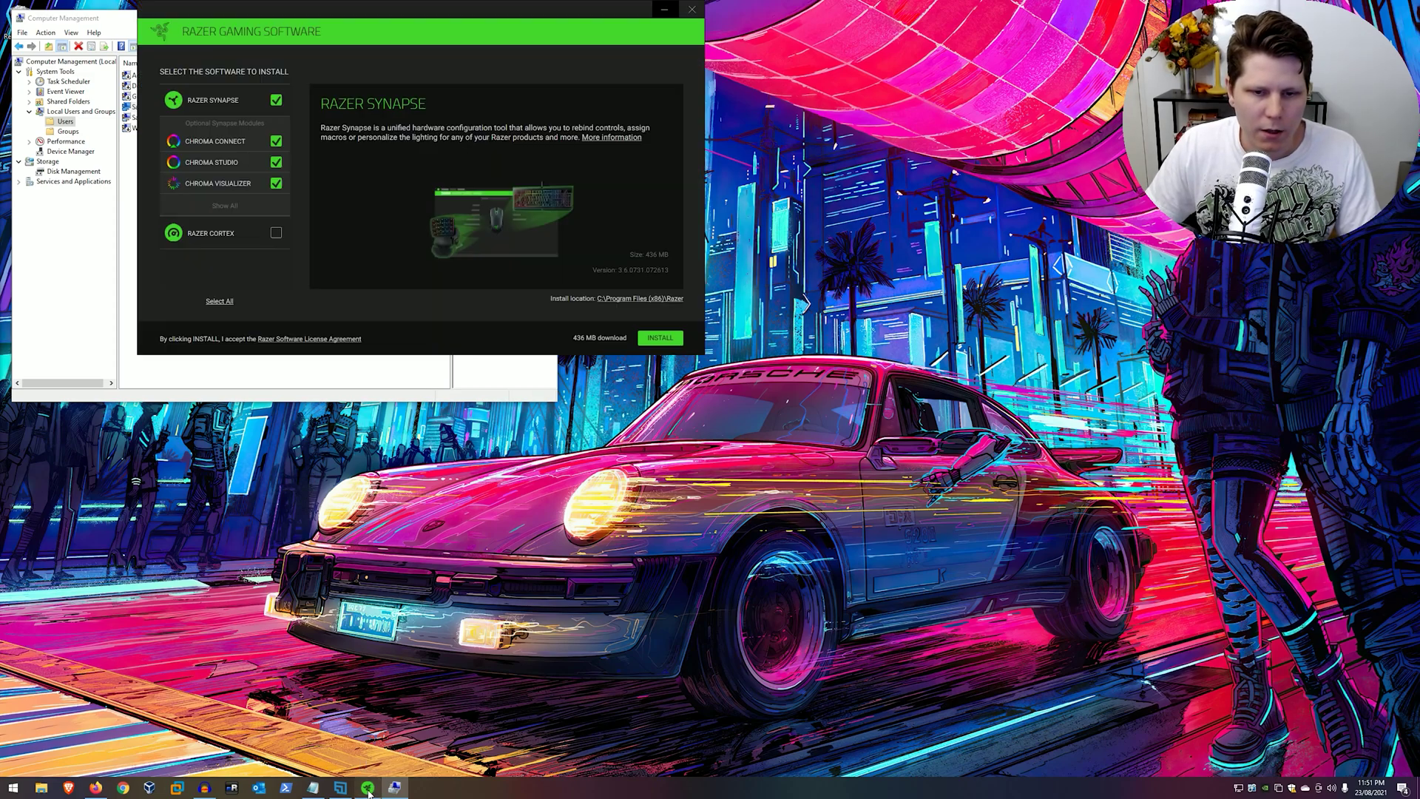
left_click(693, 9)
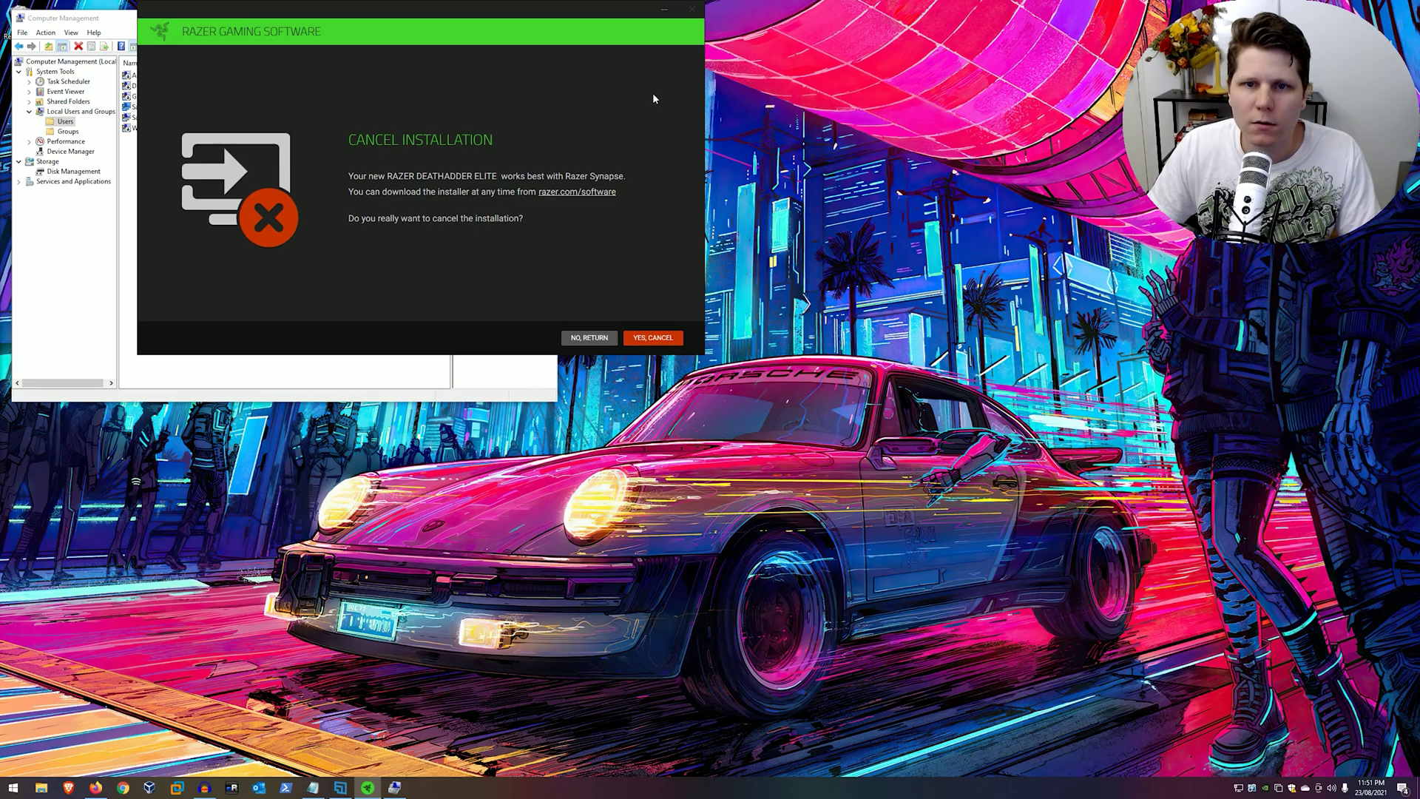
left_click(590, 338)
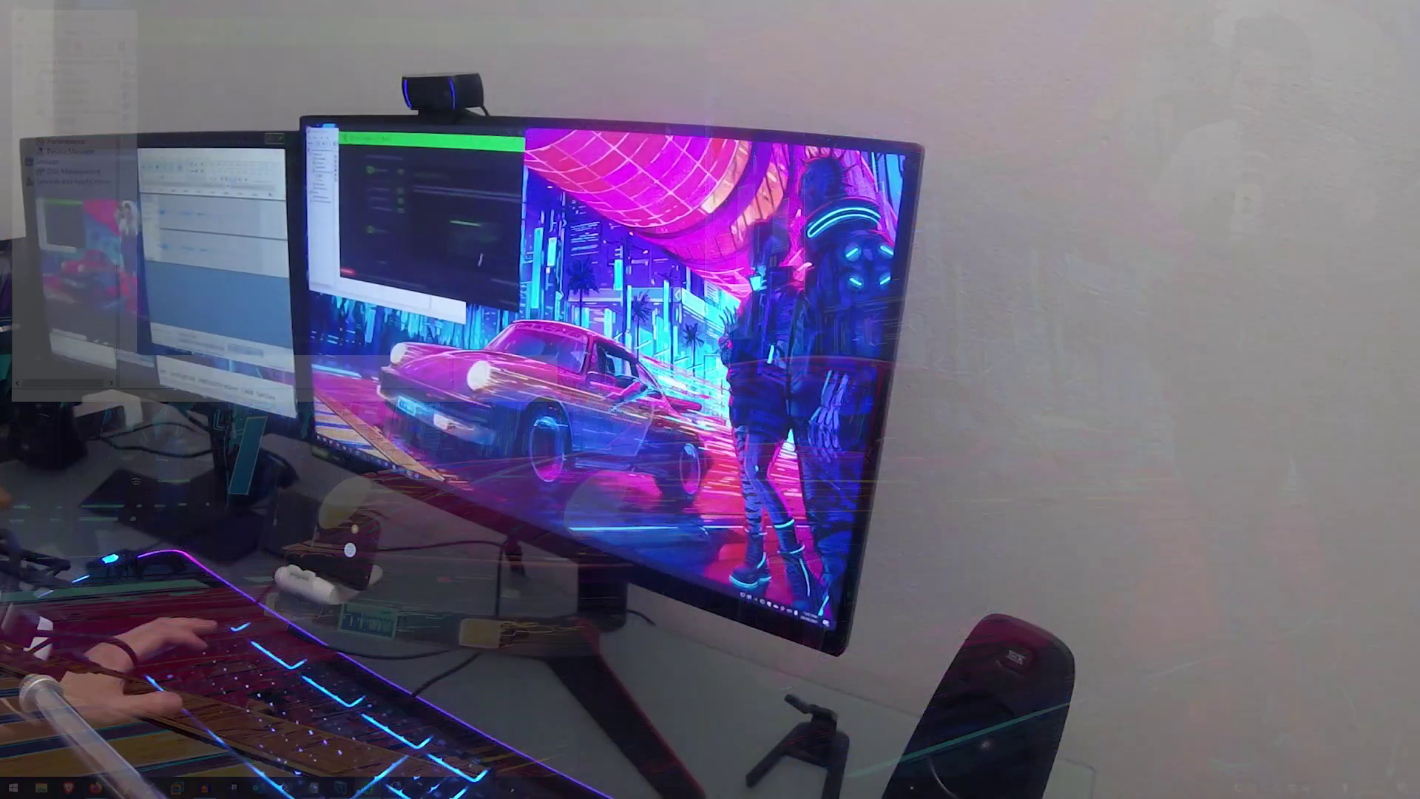
left_click(691, 9)
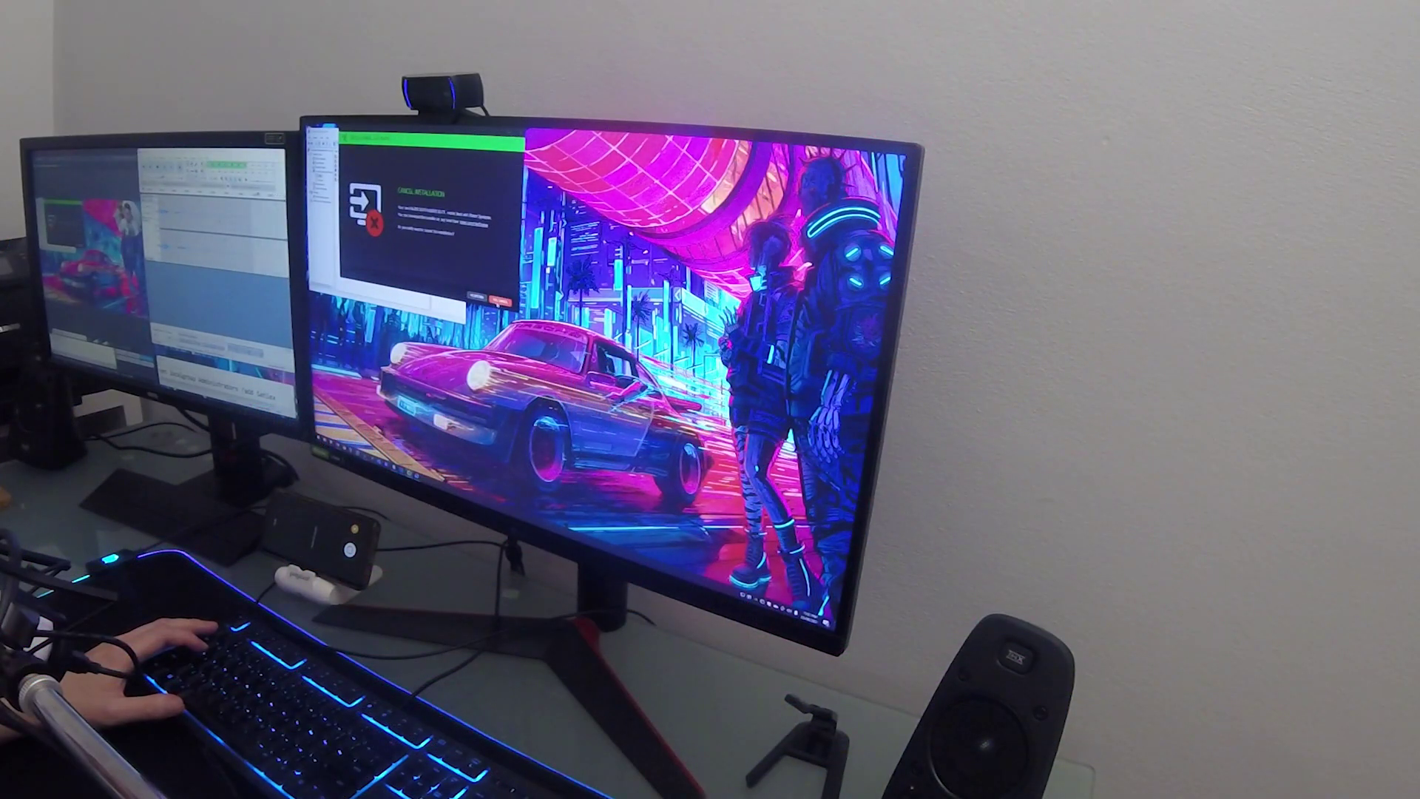
left_click(661, 337)
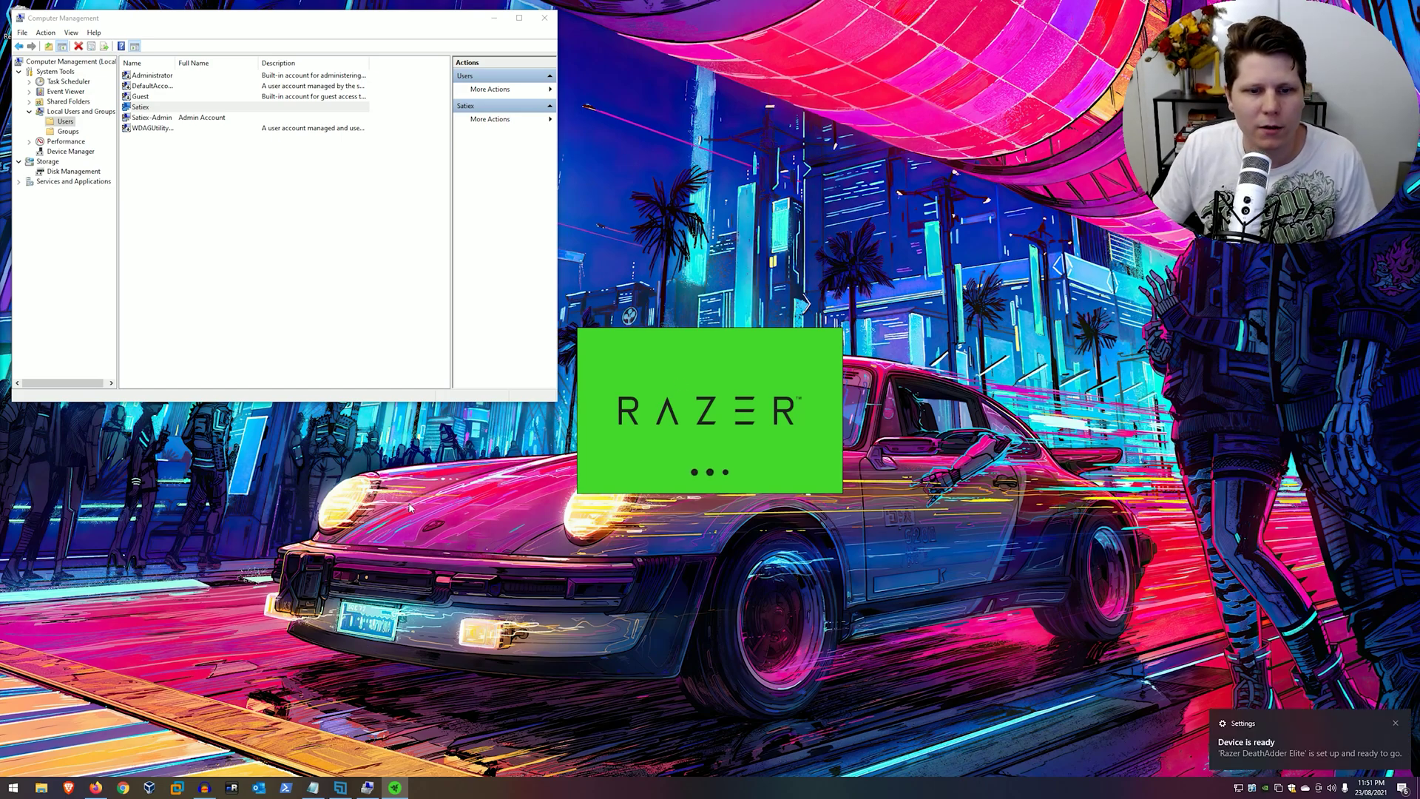
- Inspect the entries under Mice and other pointing devices in Device Manager, with the Razer installer window moved aside
left_click(70, 151)
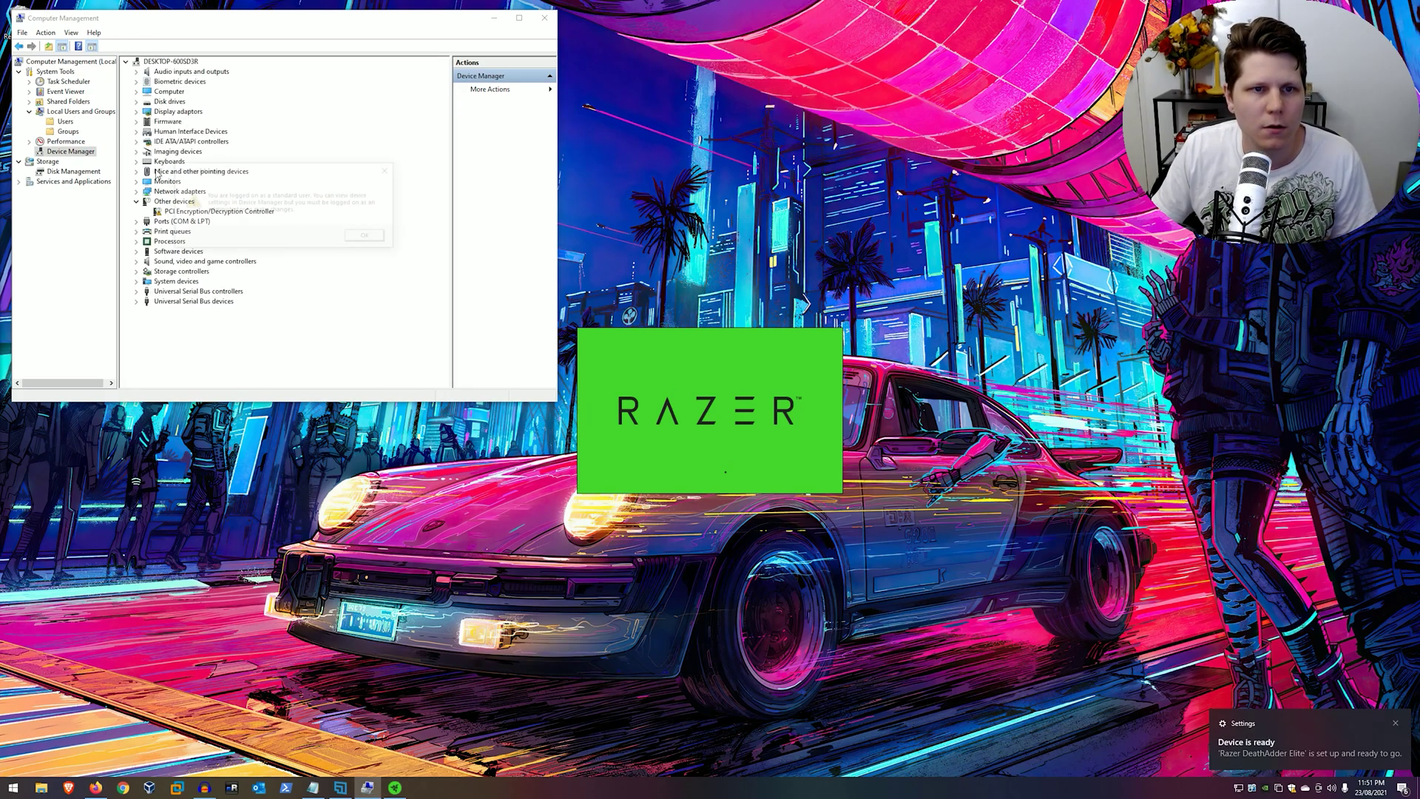
left_click(368, 237)
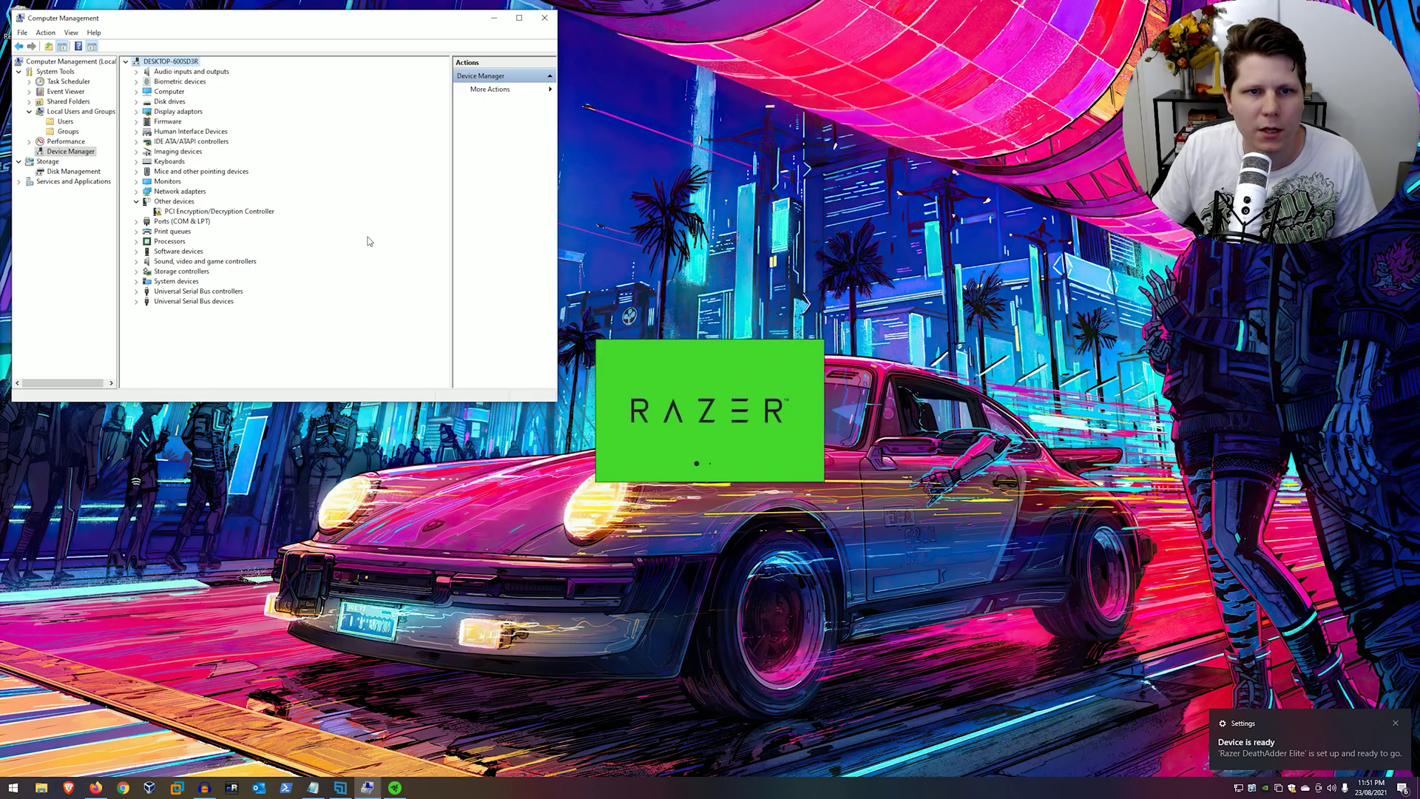
left_click_drag(682, 228, 910, 206)
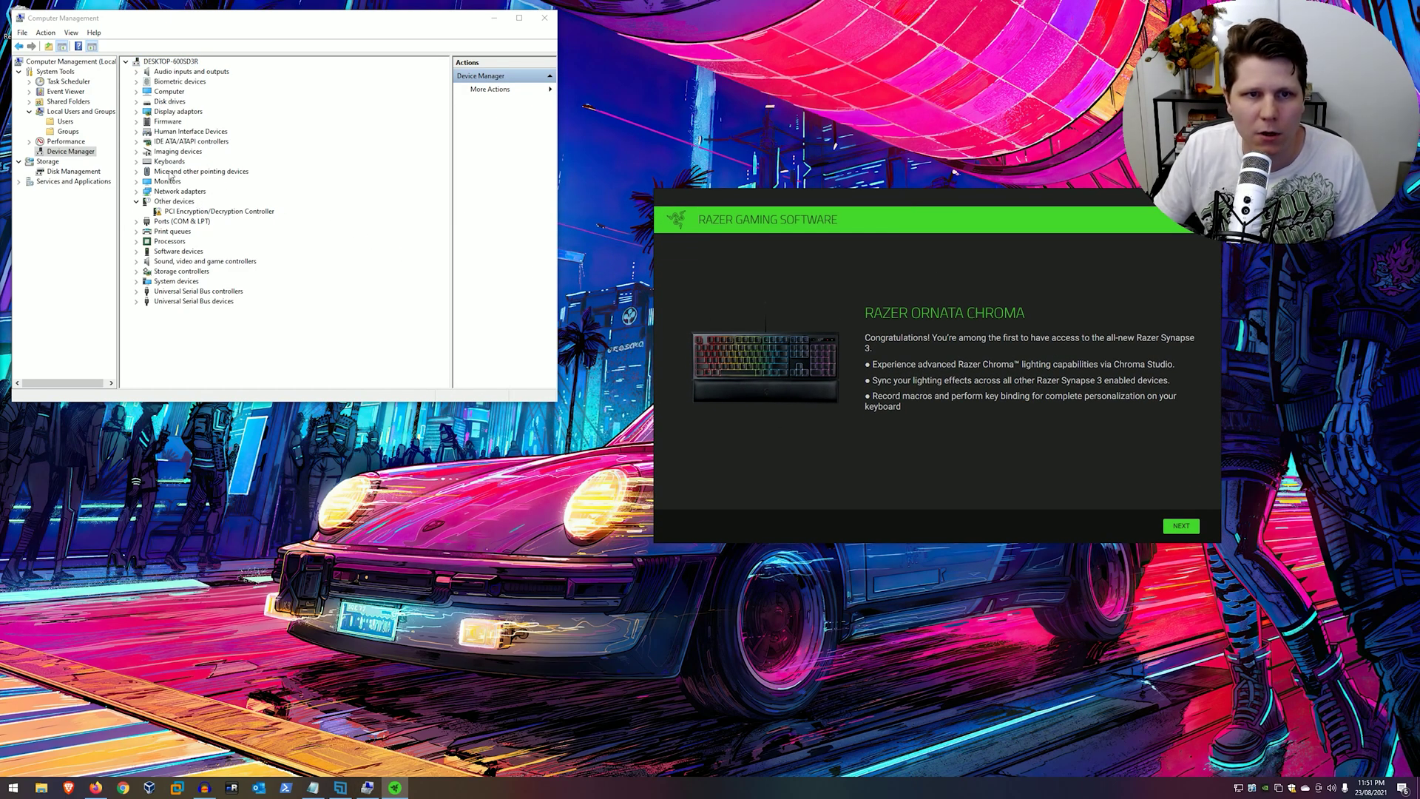
left_click(136, 170)
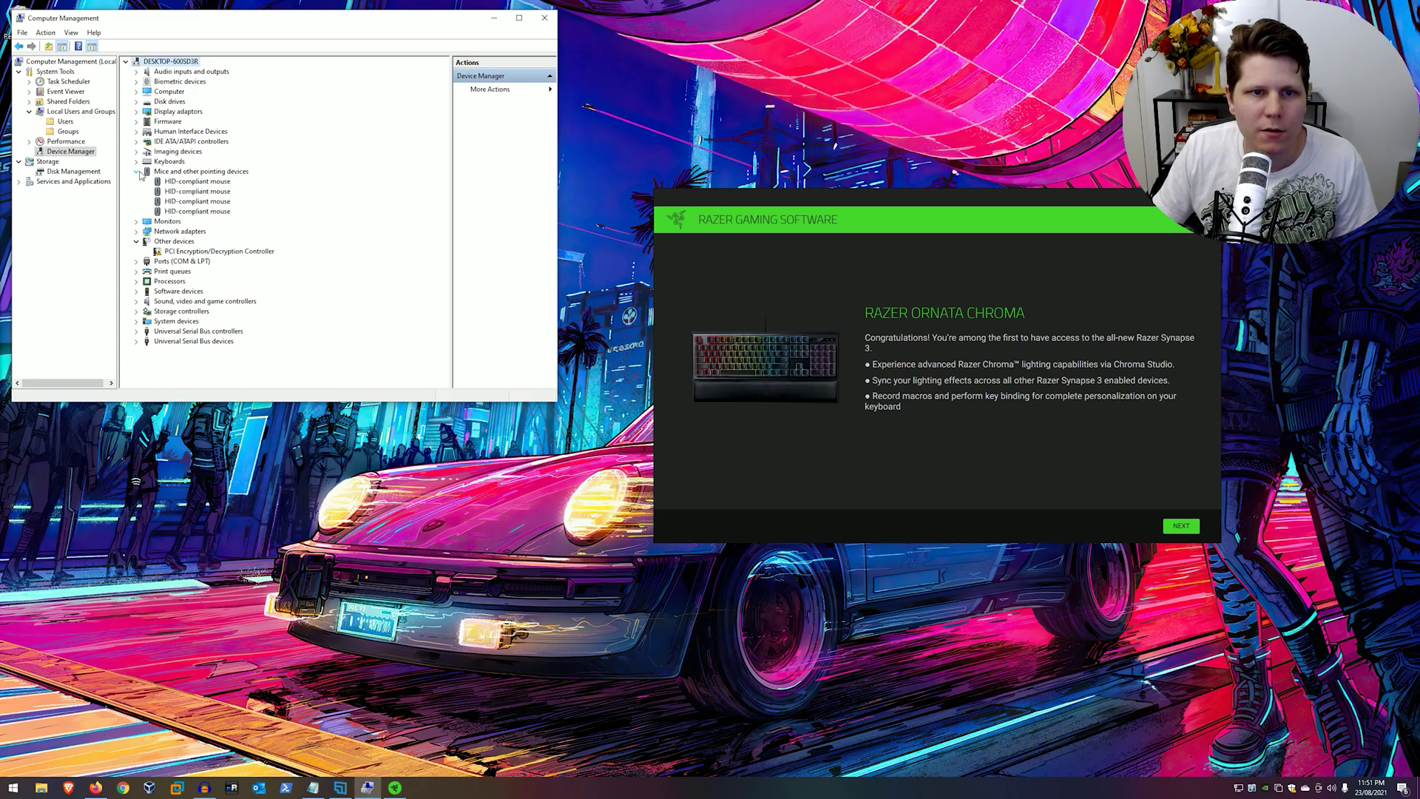
left_click(212, 212)
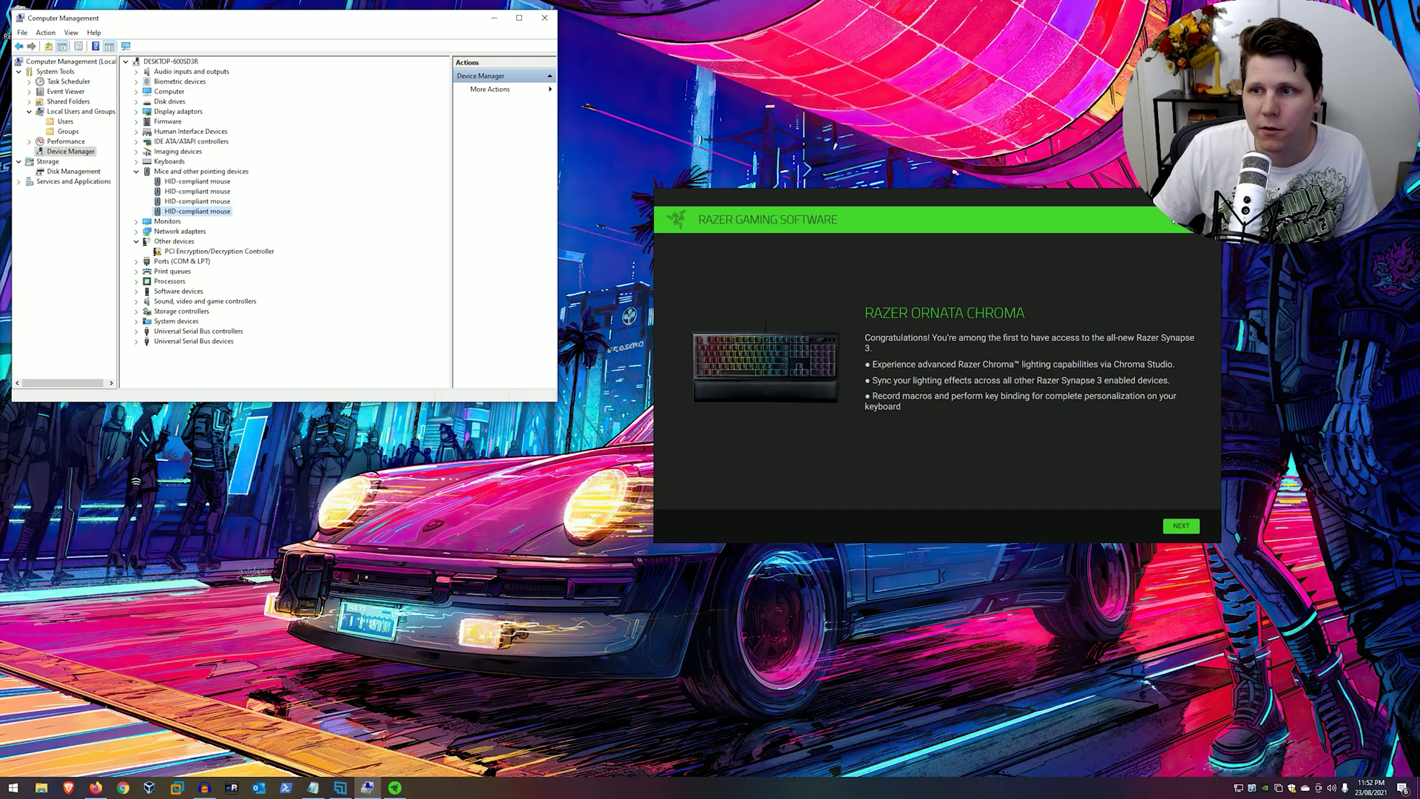
- Reposition the Razer installer window over the middle of the desktop and advance it to the software selection page
left_click_drag(1008, 197, 767, 223)
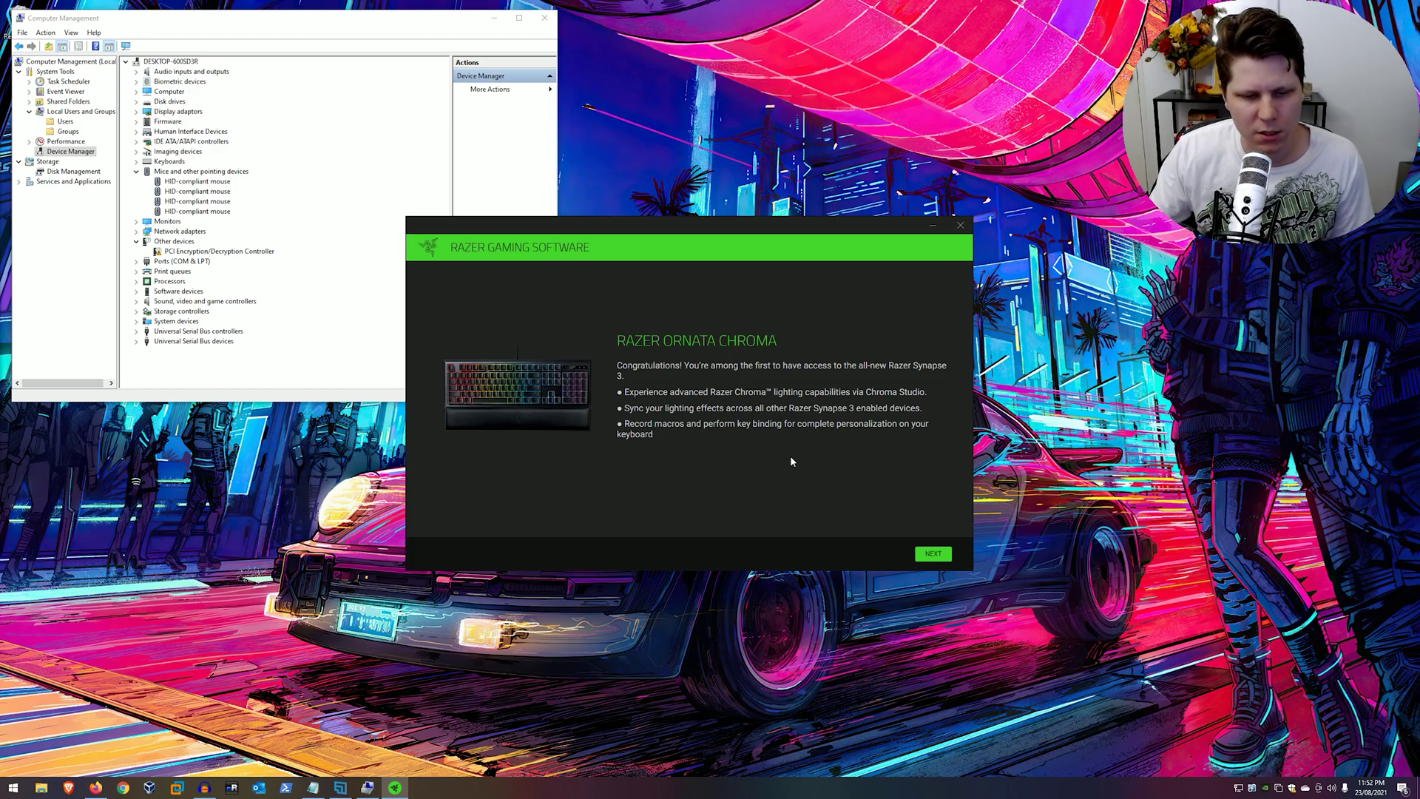
left_click(933, 553)
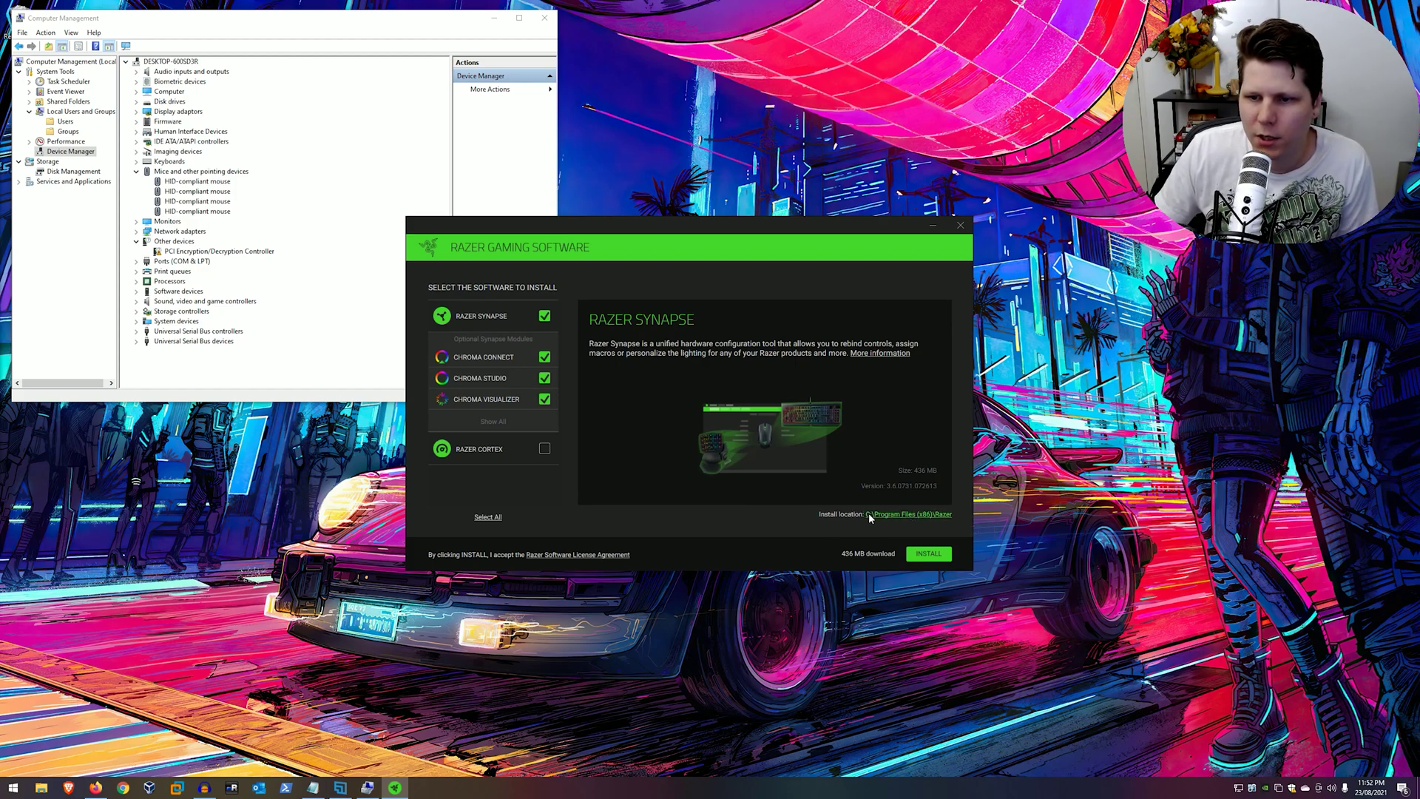
- Open Task Manager beside the Razer installer and locate the RazerInstaller.exe process in the detailed process list
right_click(926, 788)
left_click(955, 730)
left_click_drag(686, 9, 1023, 217)
left_click(926, 245)
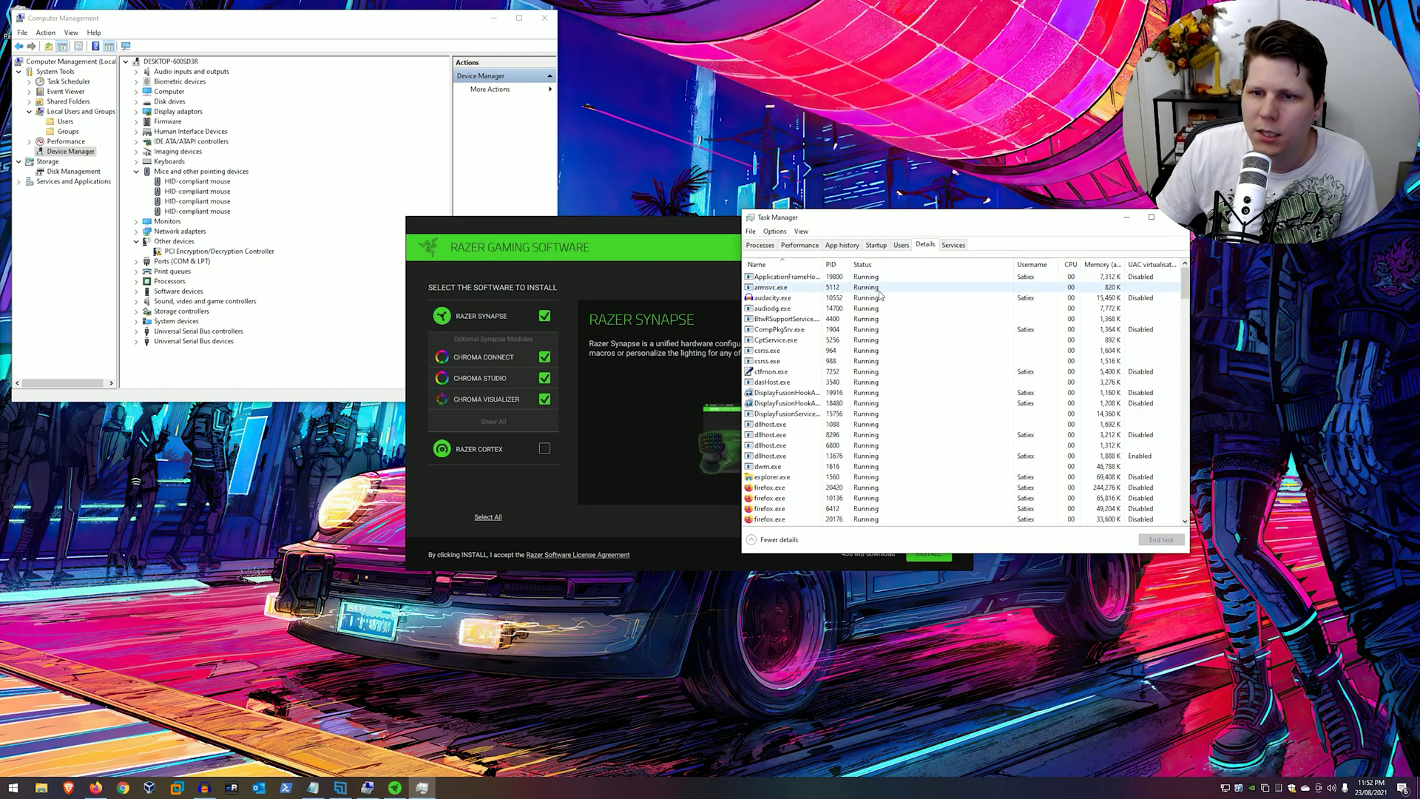
left_click(797, 360)
key("r")
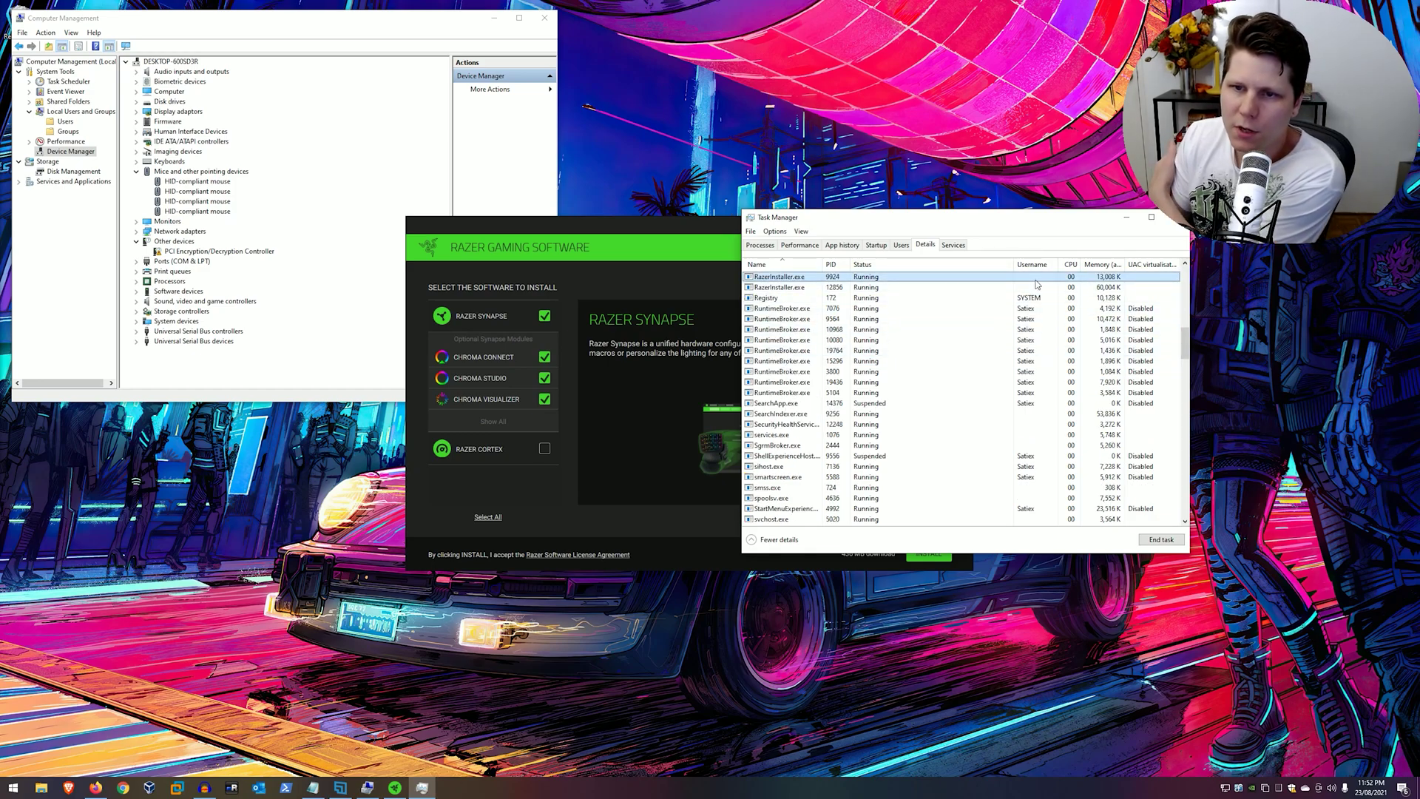
- Try to end the first RazerInstaller.exe process from Task Manager and dismiss the resulting message
right_click(806, 276)
left_click(819, 295)
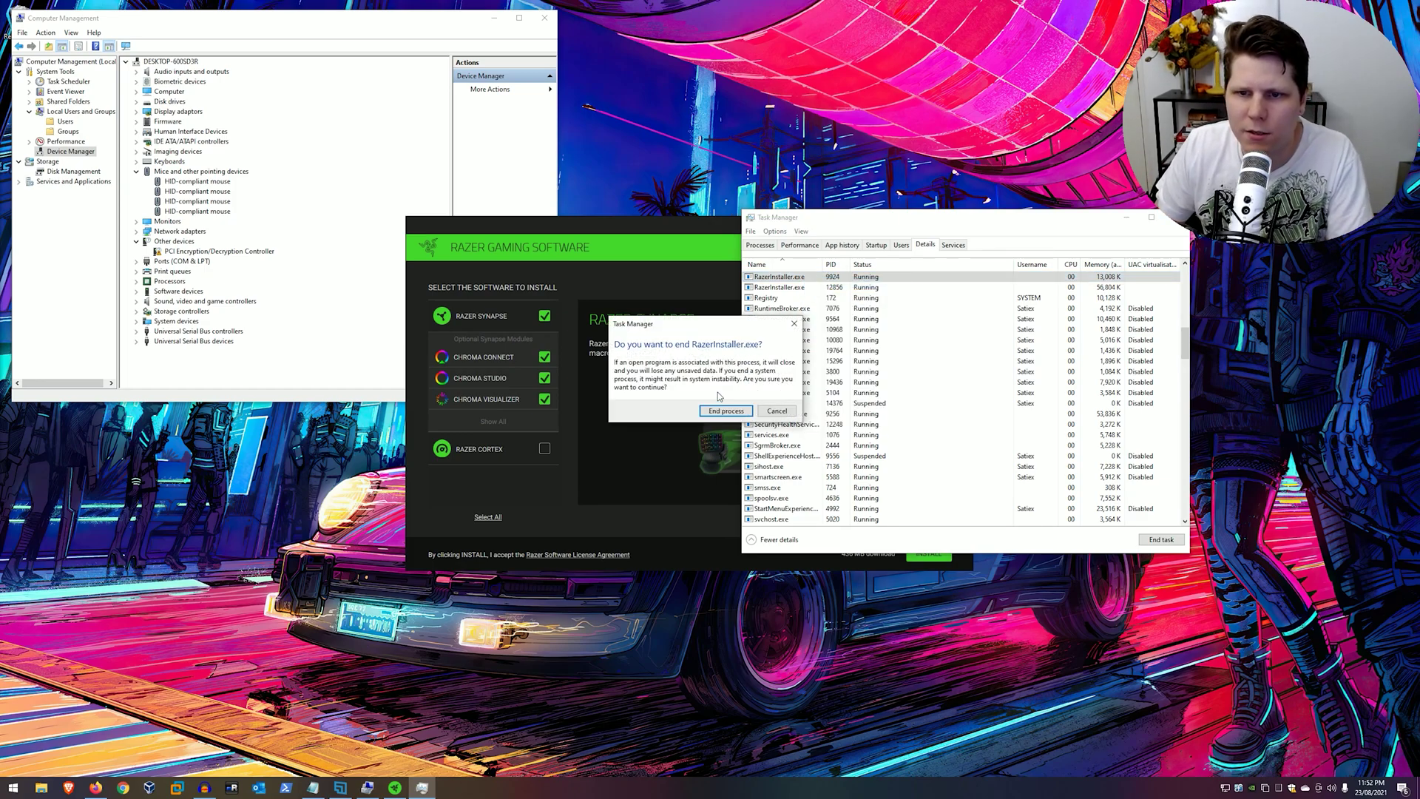
left_click(724, 410)
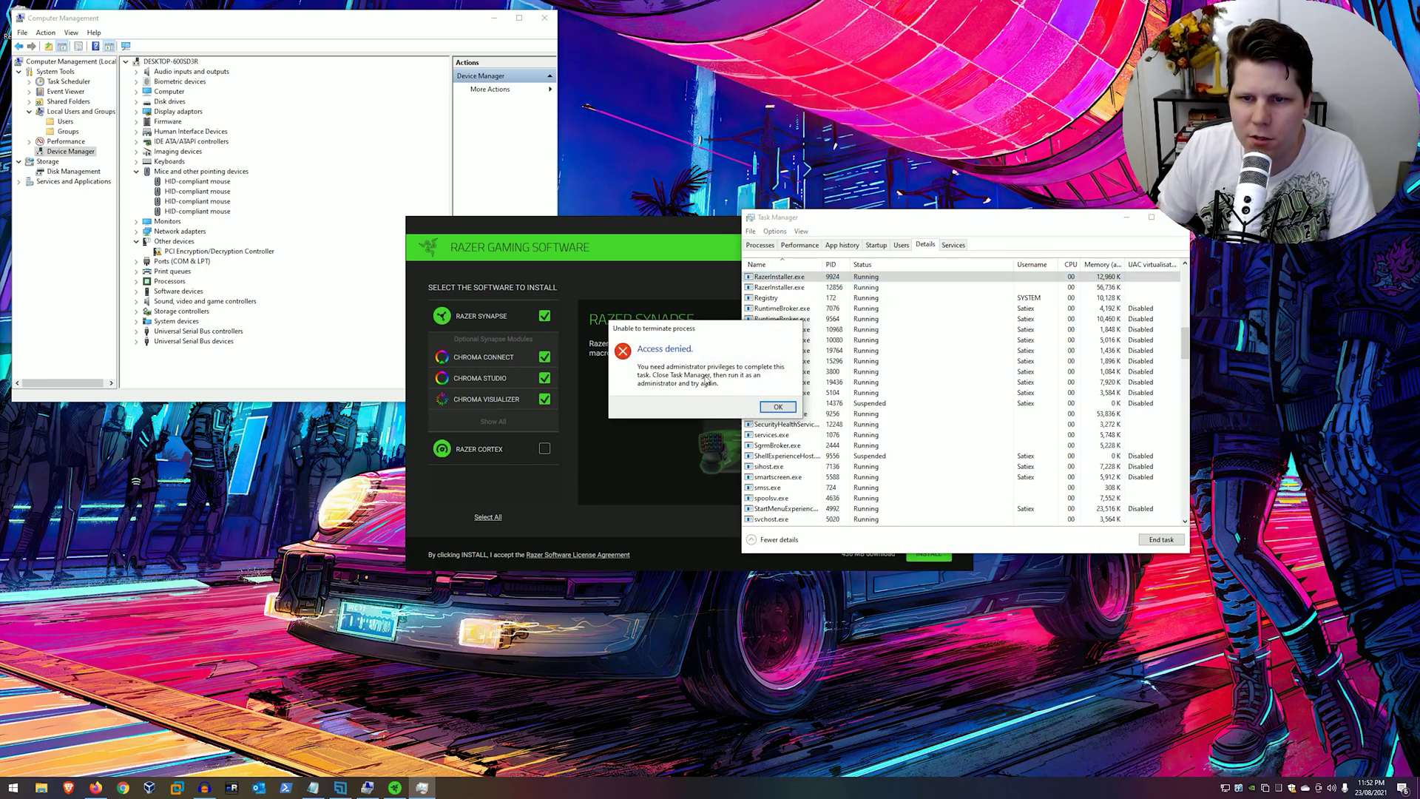
left_click(793, 407)
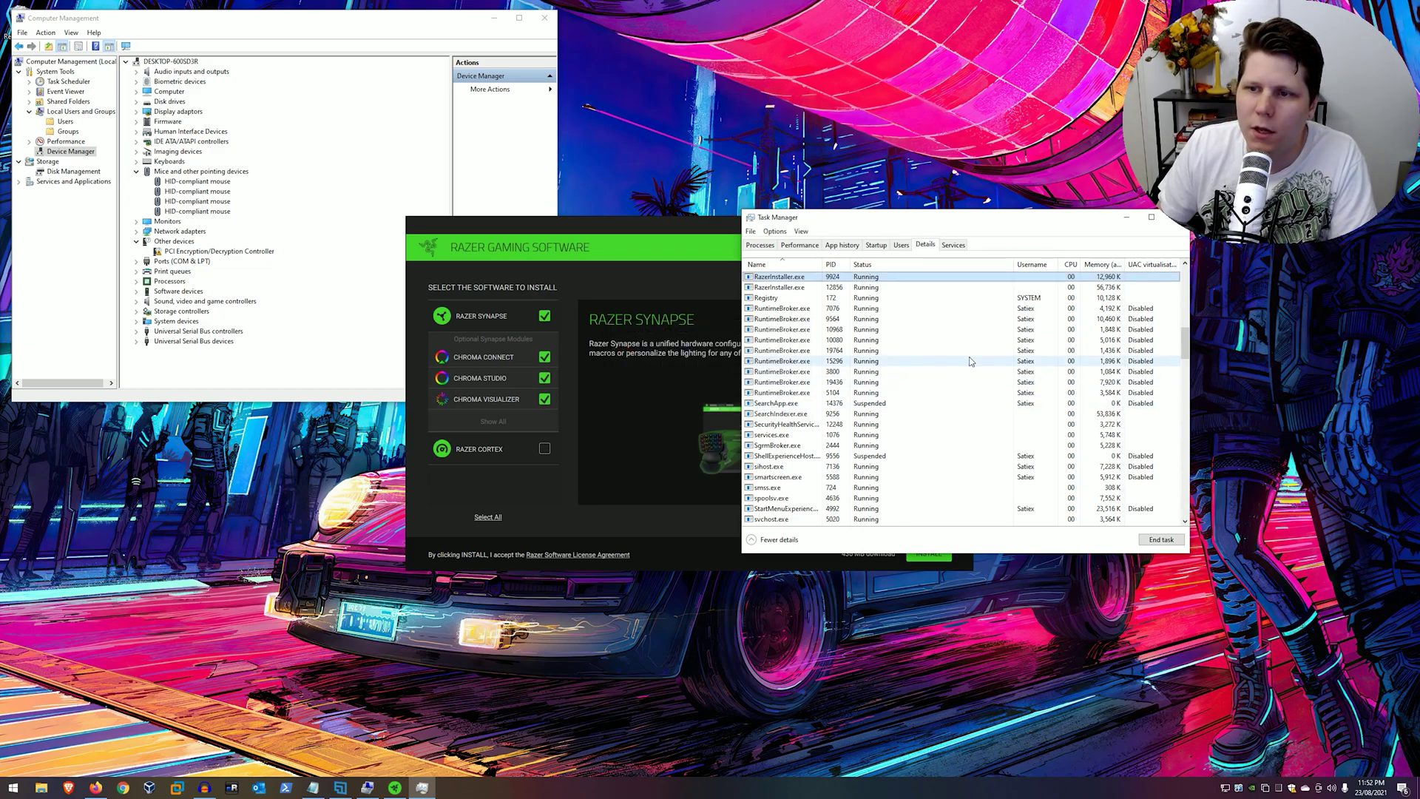
- Move the Razer installer clear of Task Manager, open its install location folder chooser, and position the chooser above the installer
left_click_drag(710, 231, 449, 367)
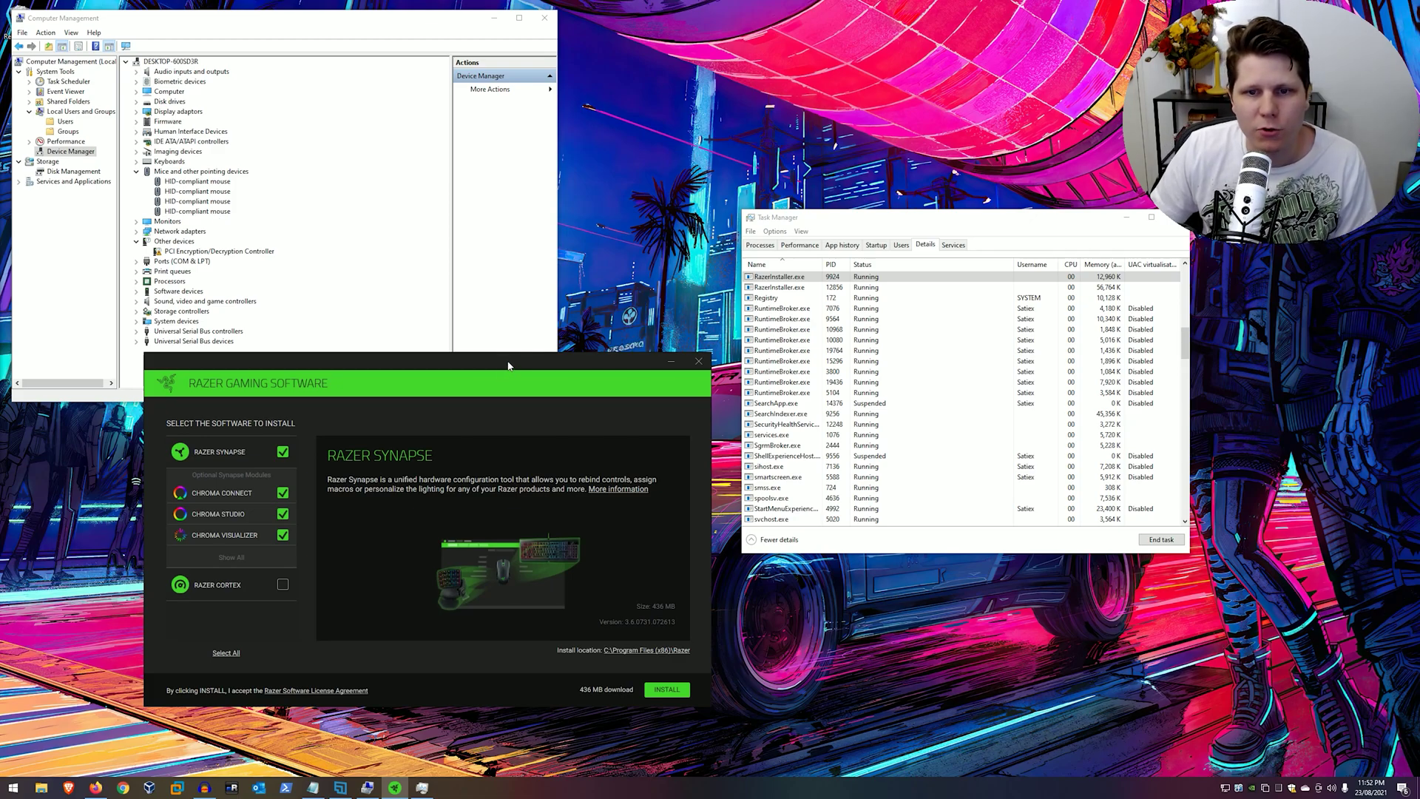
left_click_drag(508, 365, 630, 352)
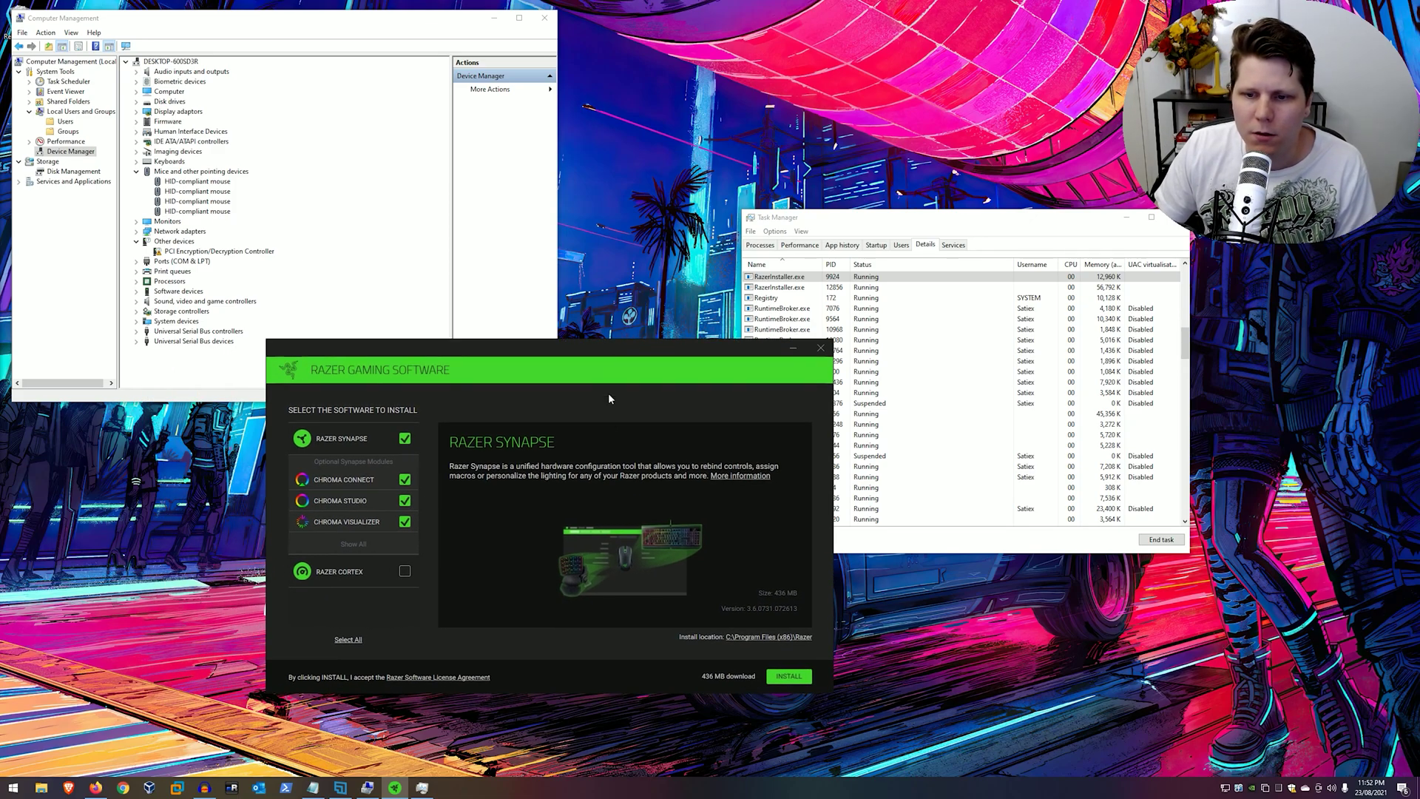
left_click(768, 640)
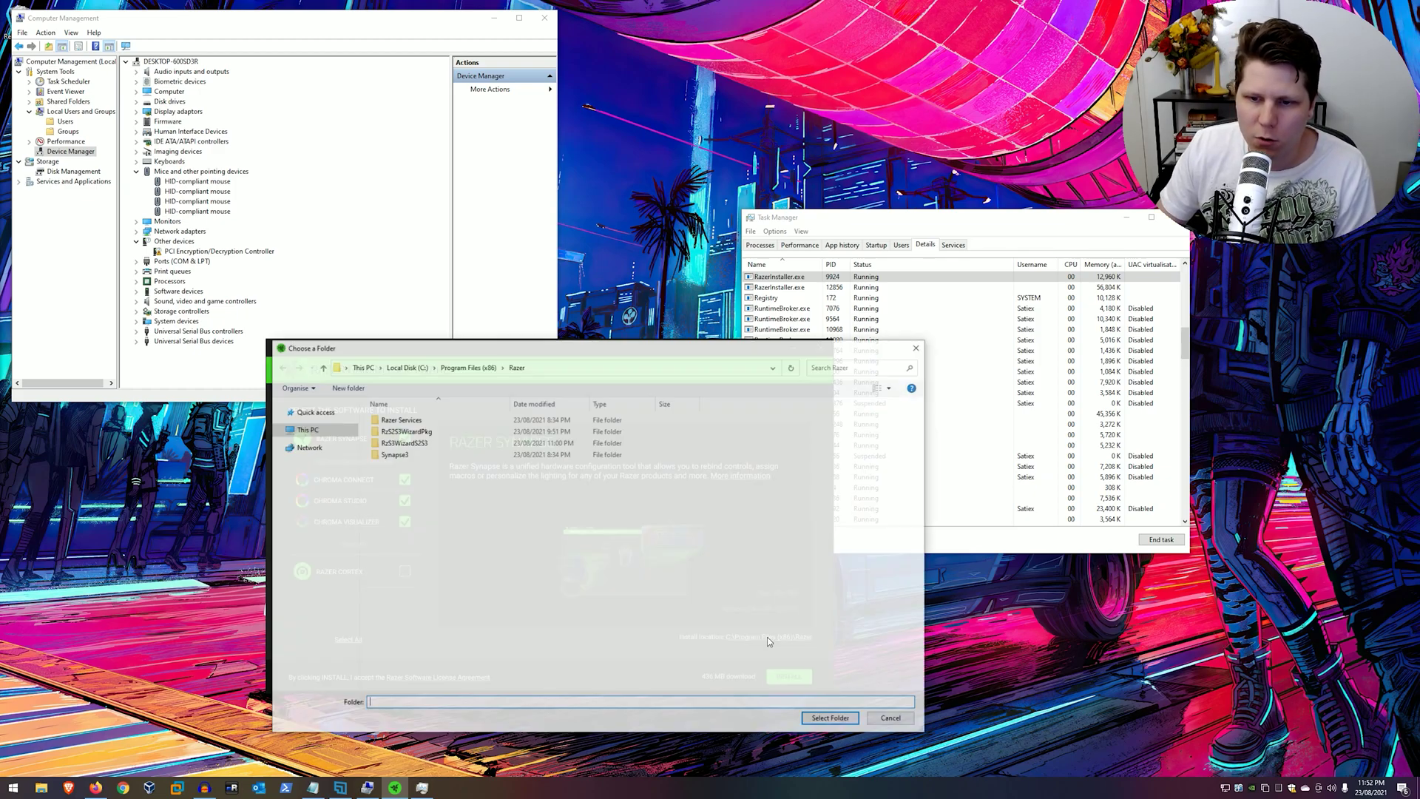
left_click_drag(545, 358, 684, 199)
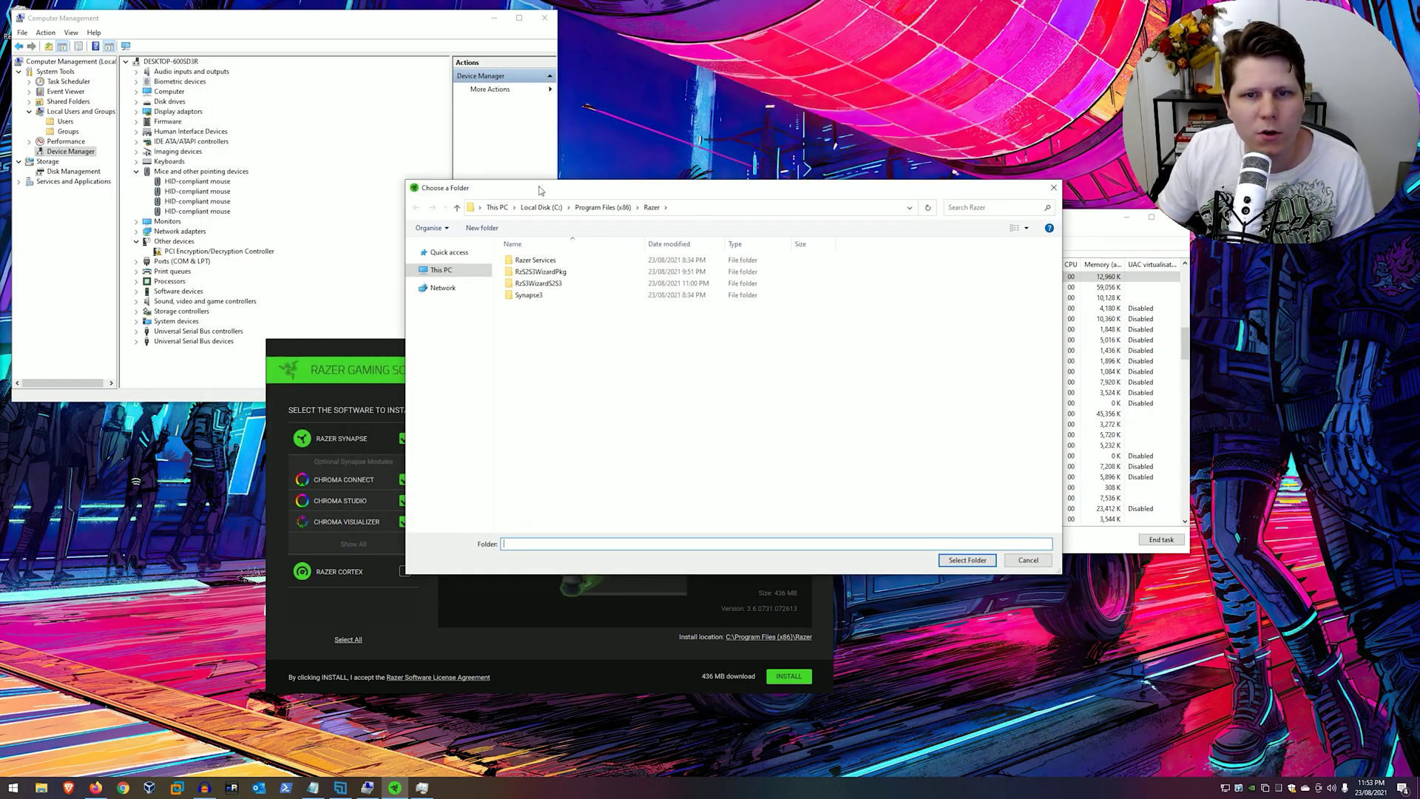
left_click_drag(546, 188, 399, 130)
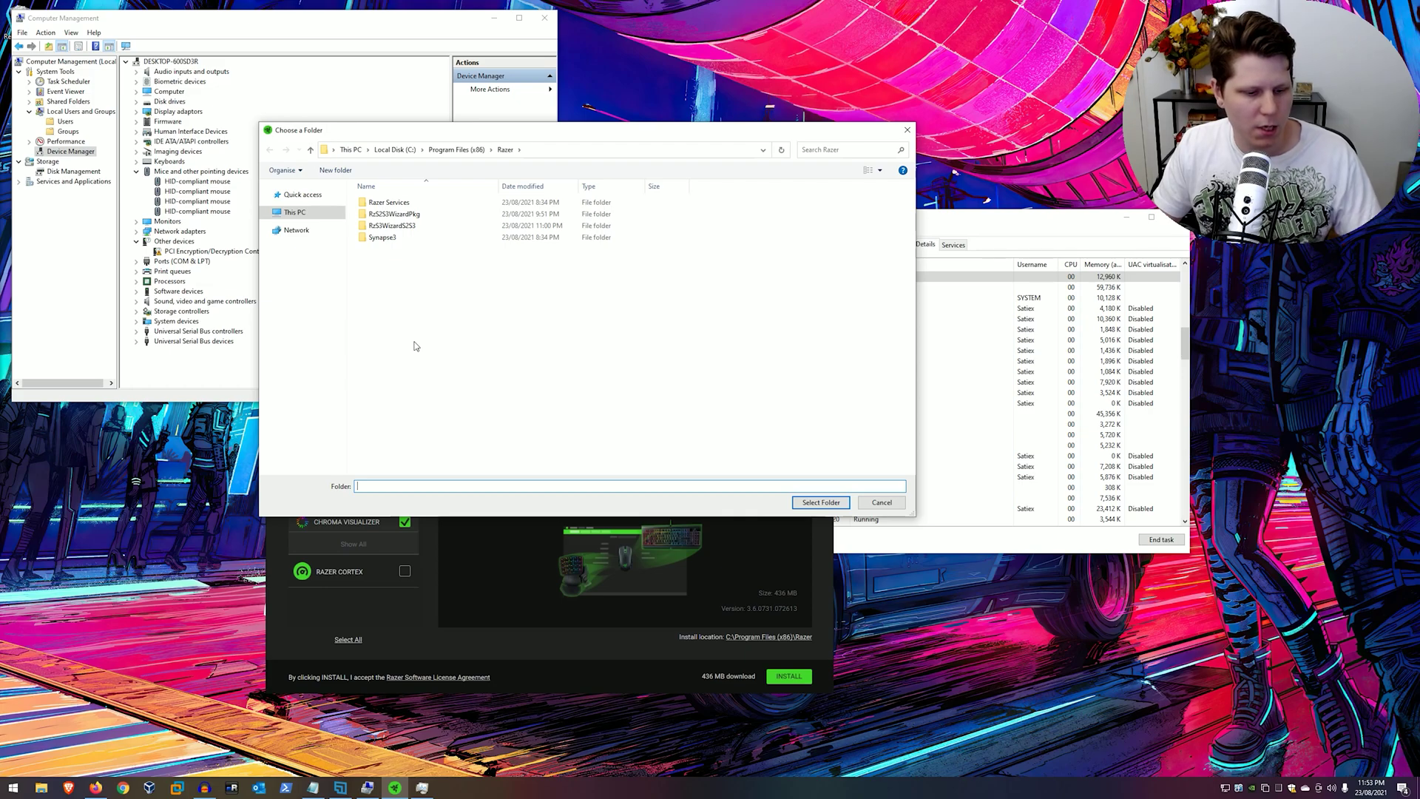
- Open a PowerShell window in the Razer program folder from the extended context options of the folder chooser
right_click(432, 311)
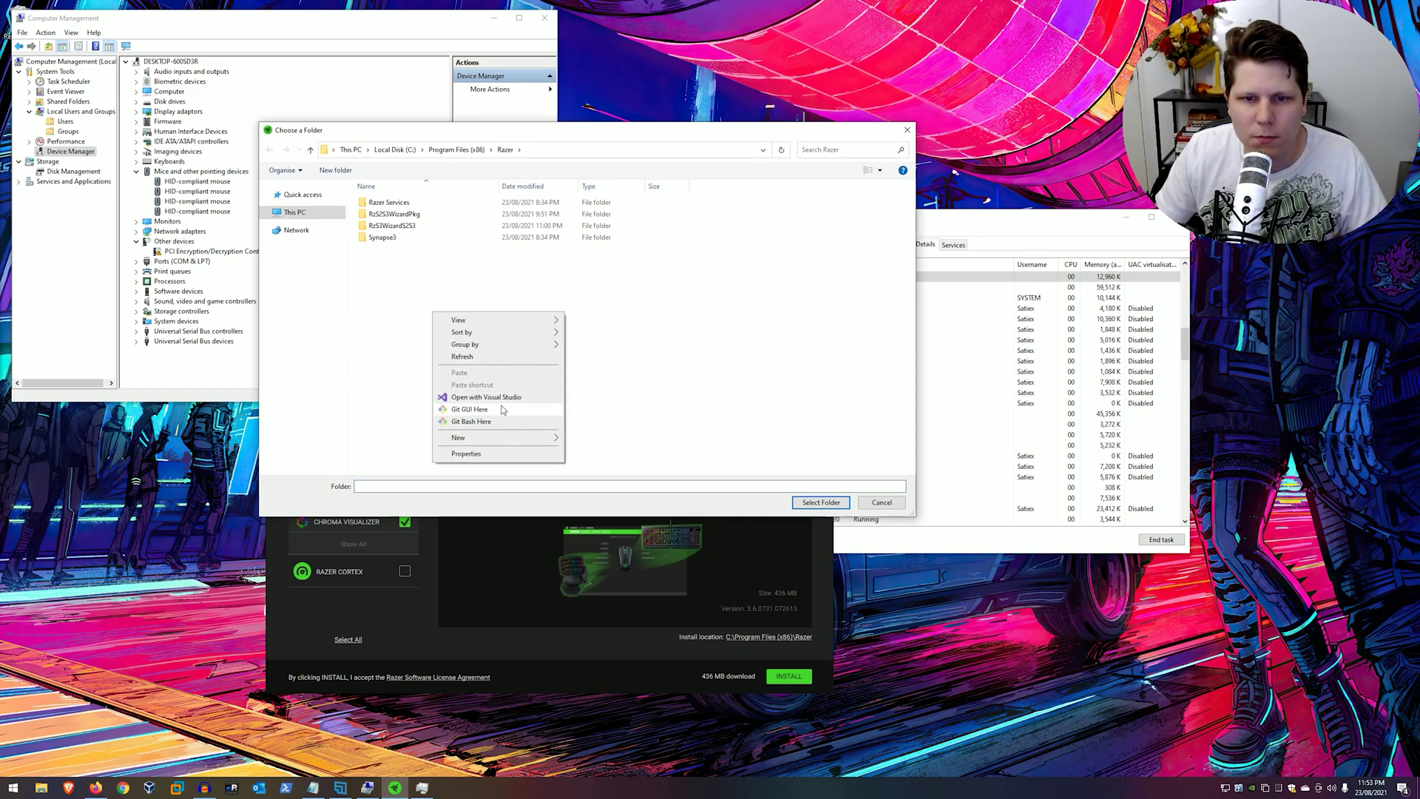
right_click(494, 307, "shift")
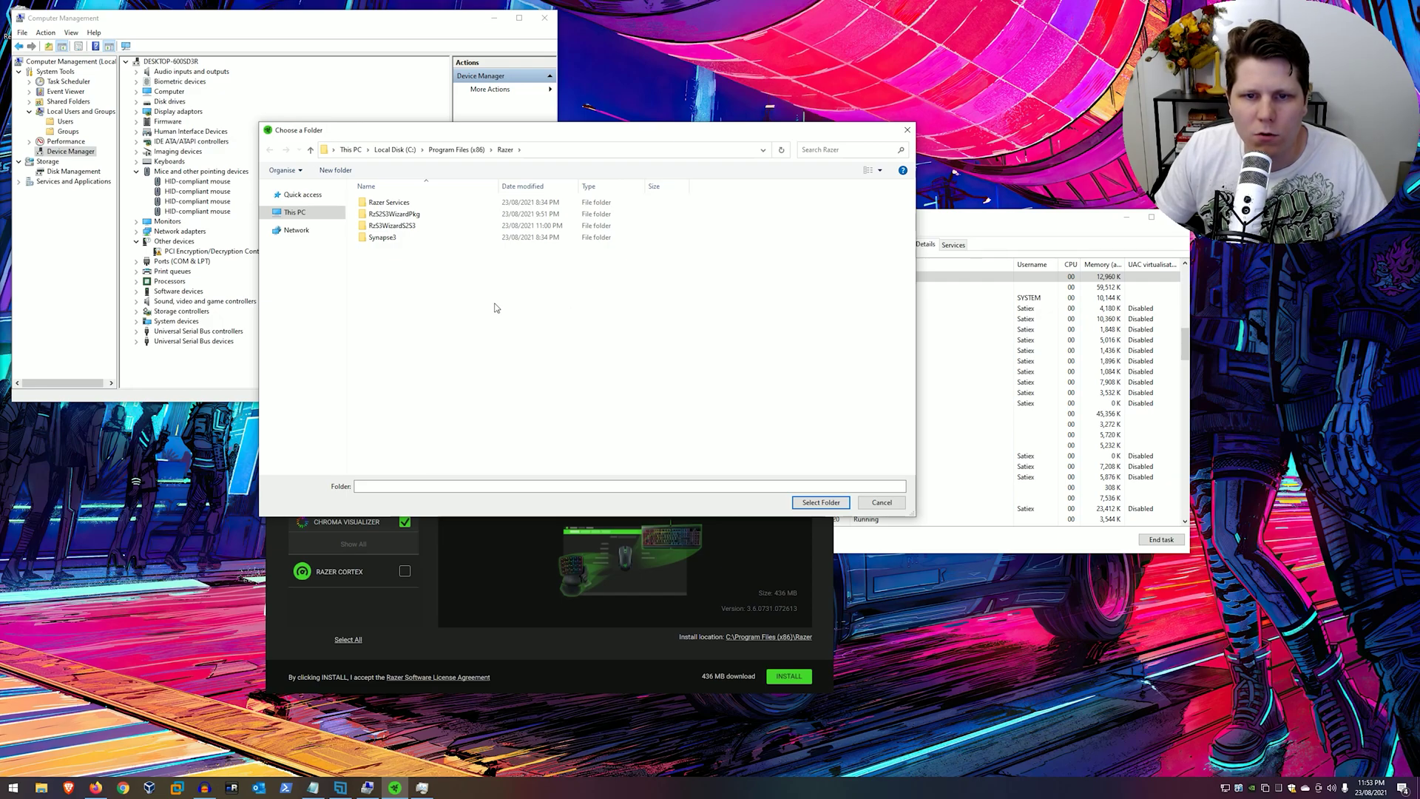
right_click(494, 307, "shift")
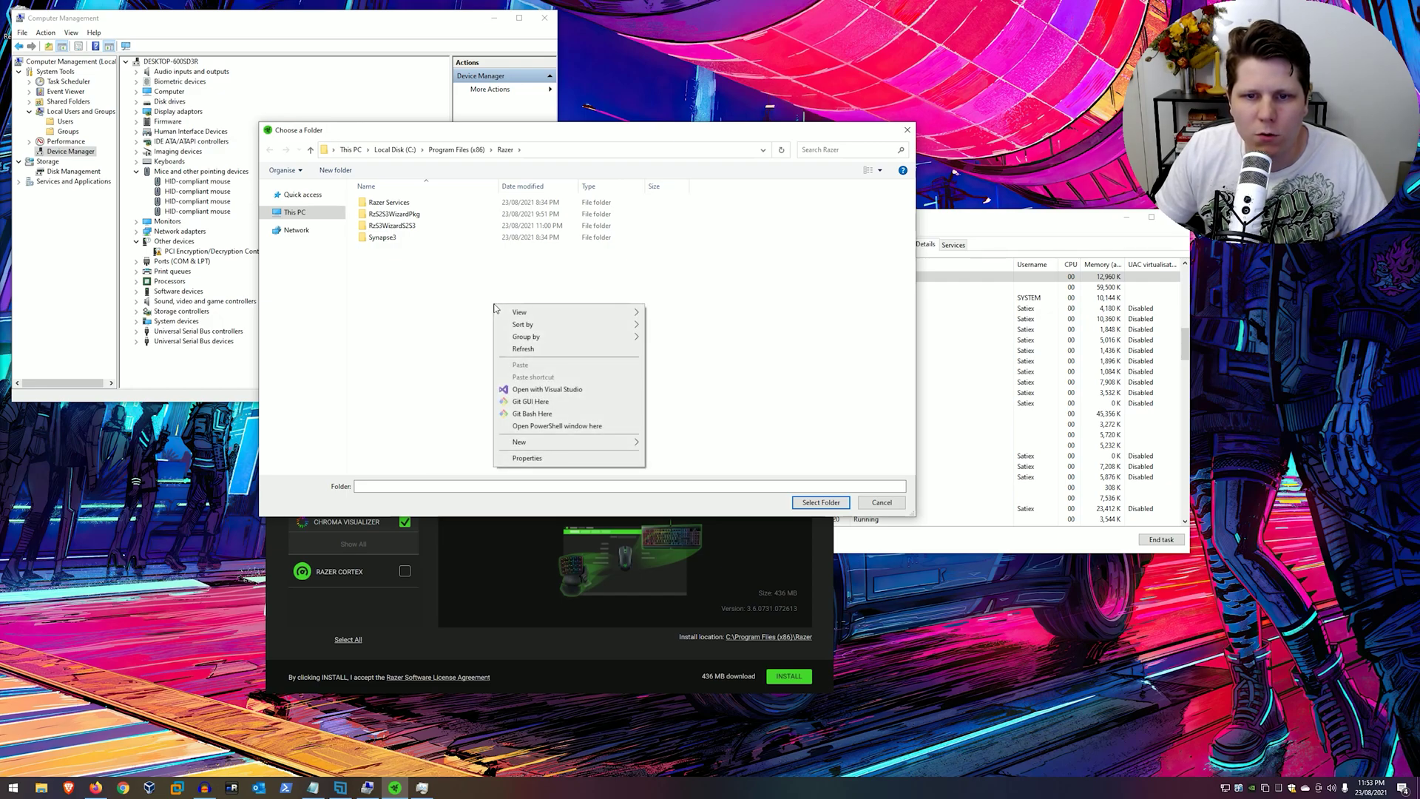
left_click(568, 426)
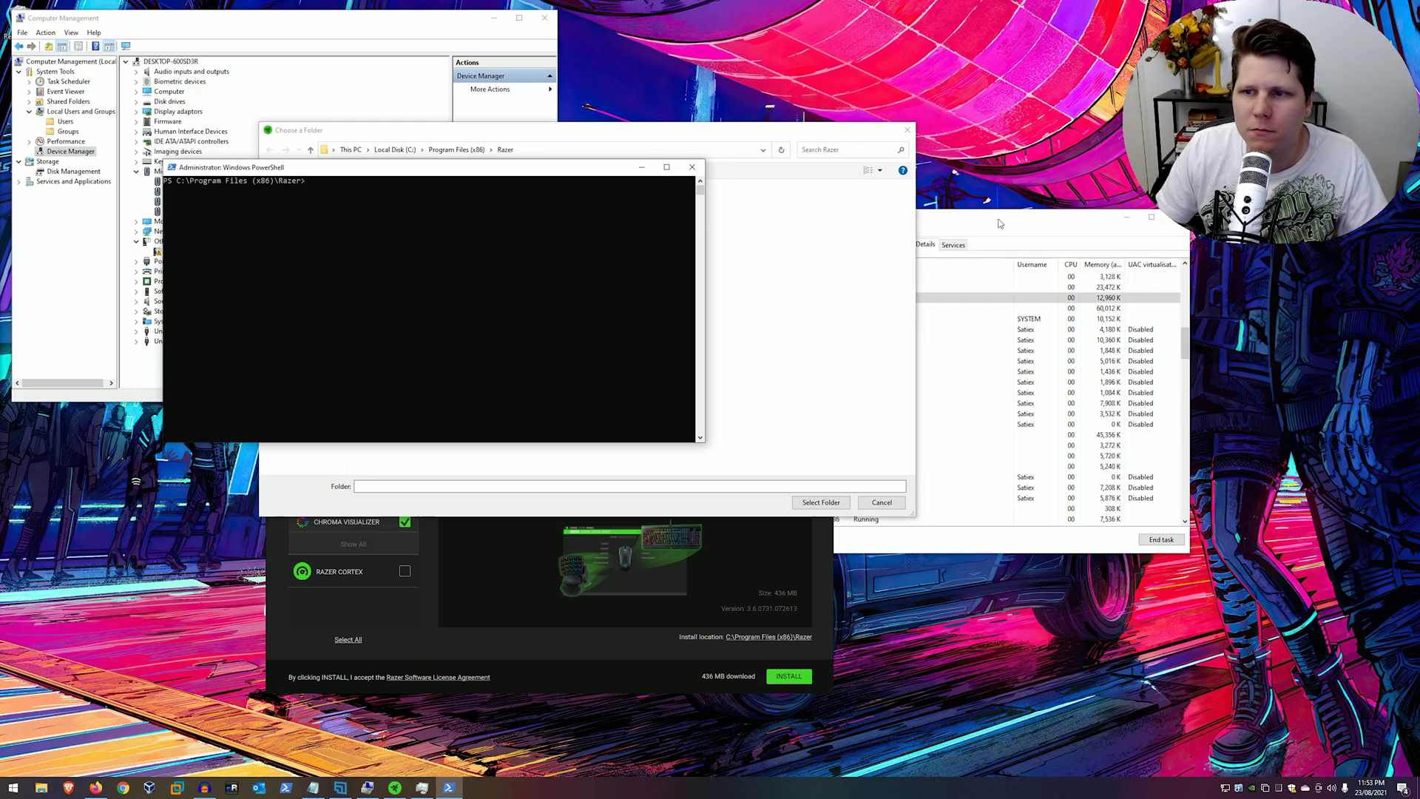
- Check the powershell.exe entry in Task Manager's process list and return to the PowerShell window
left_click(1000, 222)
left_click(788, 277)
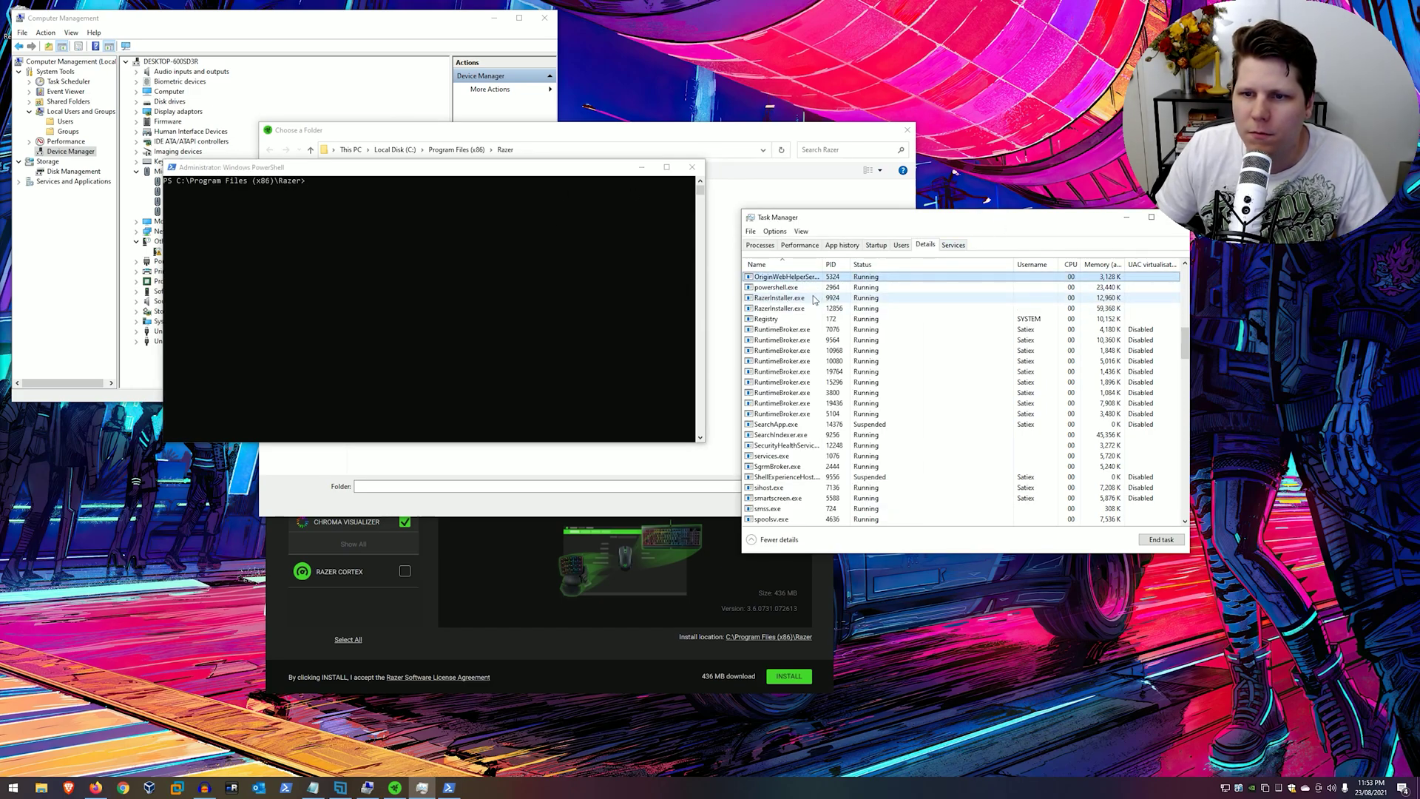
left_click(803, 288)
left_click(549, 256)
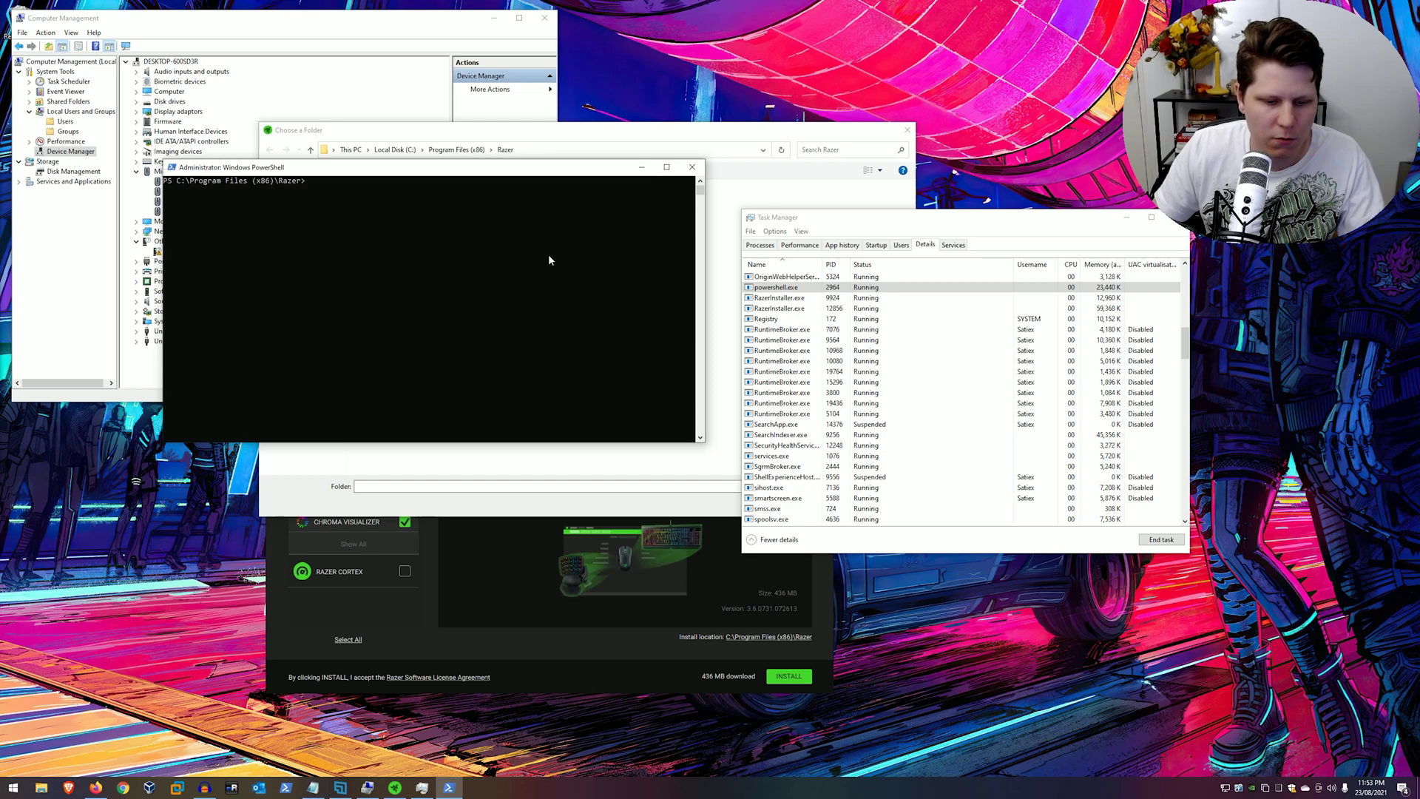
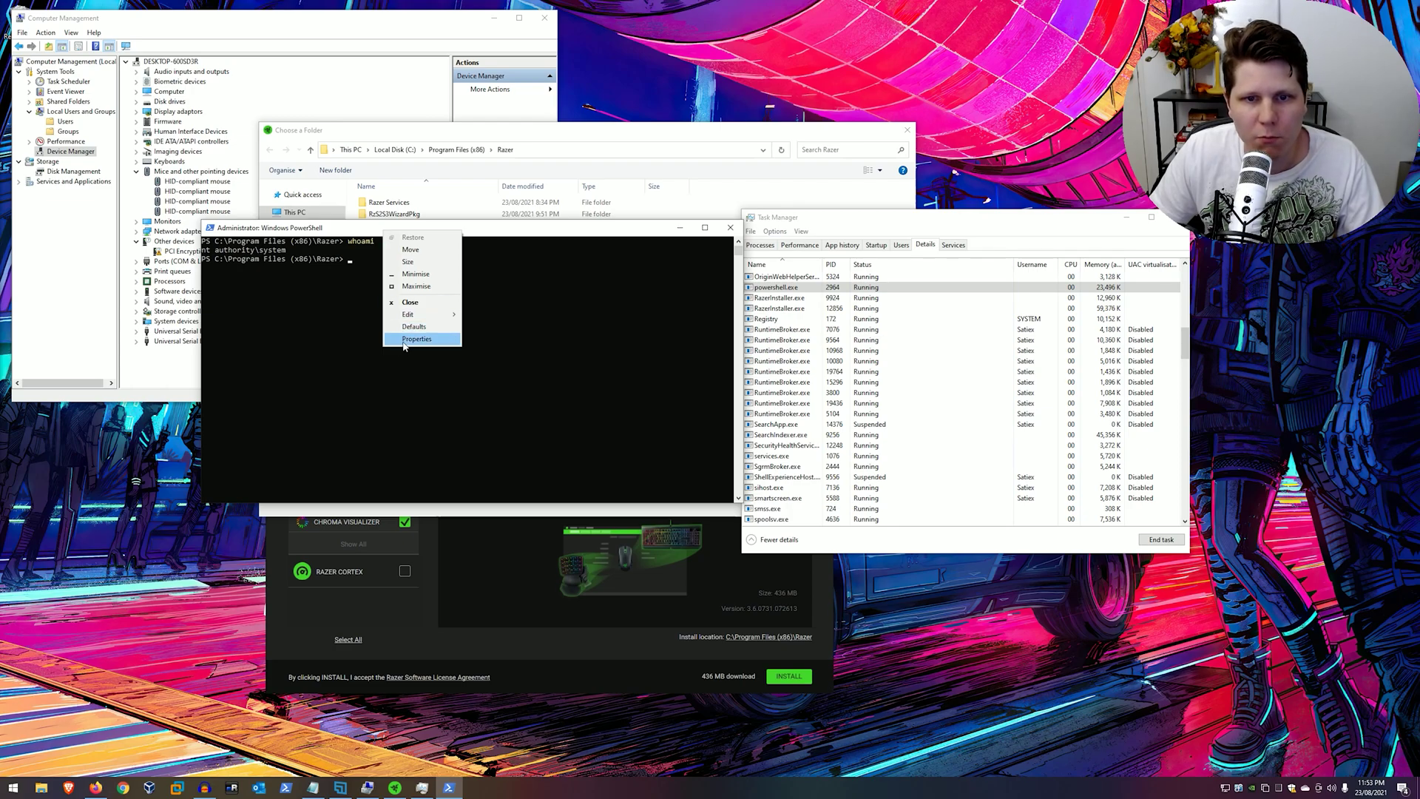
- Open the font settings in the properties of the elevated PowerShell window
left_click(403, 341)
left_click(256, 255)
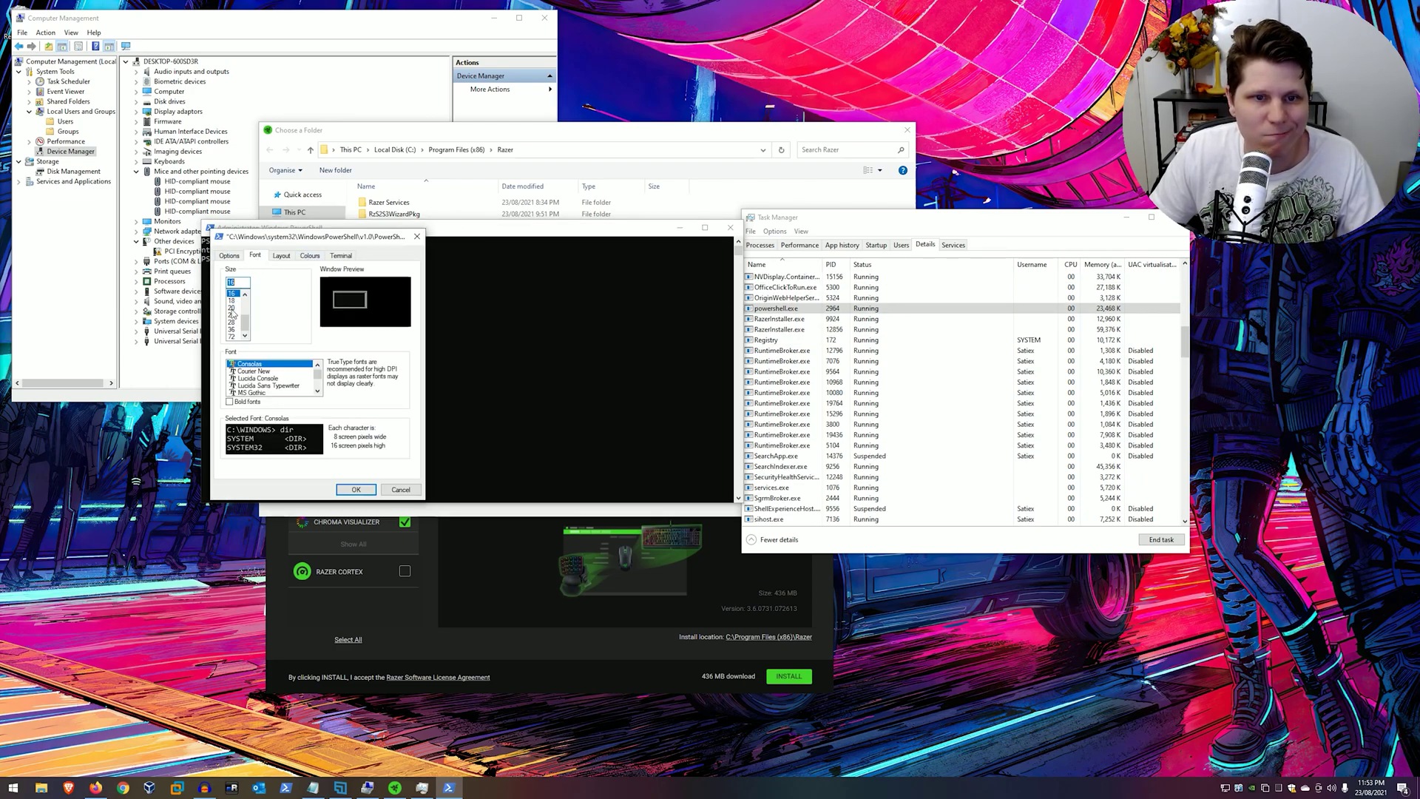
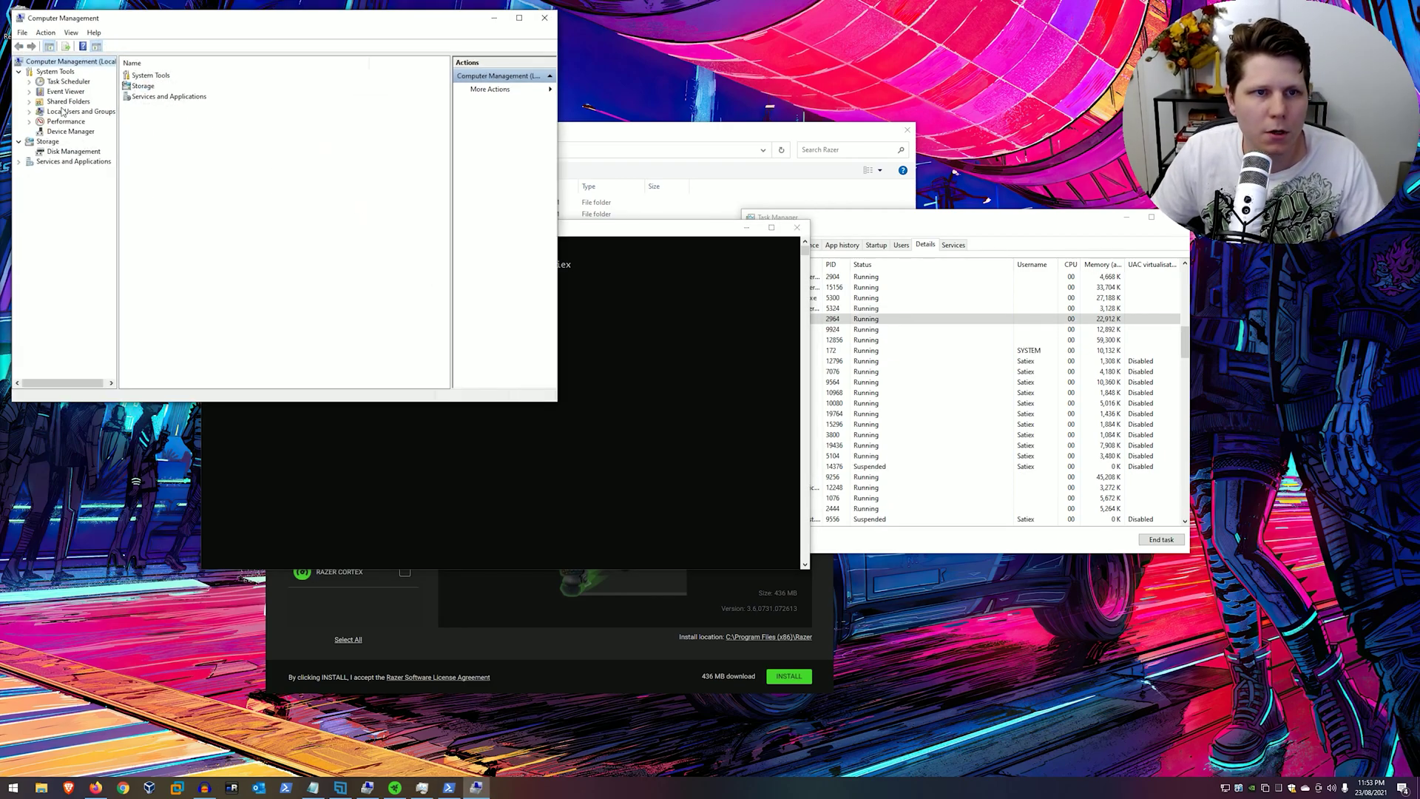
- Display the list of local user accounts under Local Users and Groups
left_click(63, 111)
left_click(144, 76)
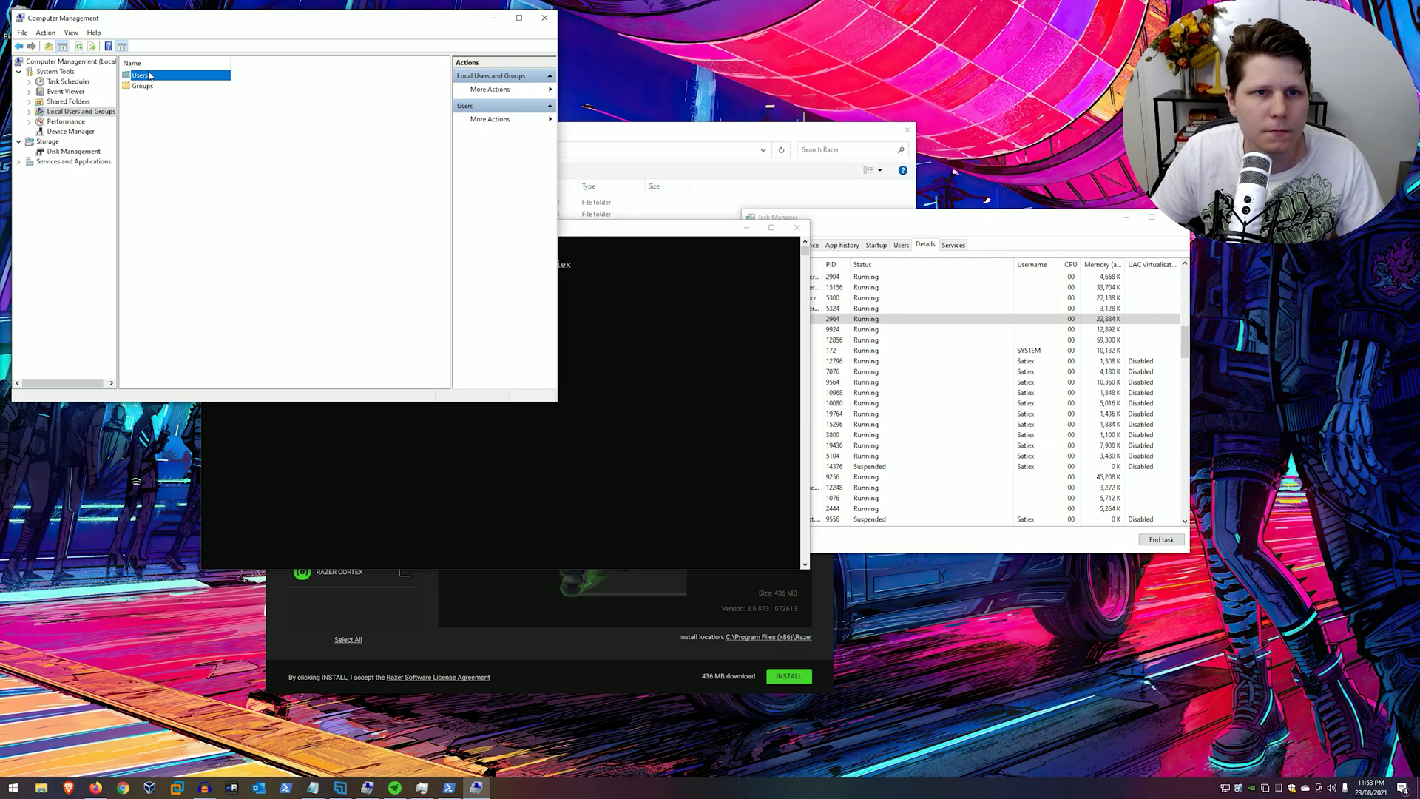
double_click(149, 75)
- Check the group memberships in the properties of the user account listed directly below Guest, and close the properties without changes
left_click(152, 107)
right_click(172, 109)
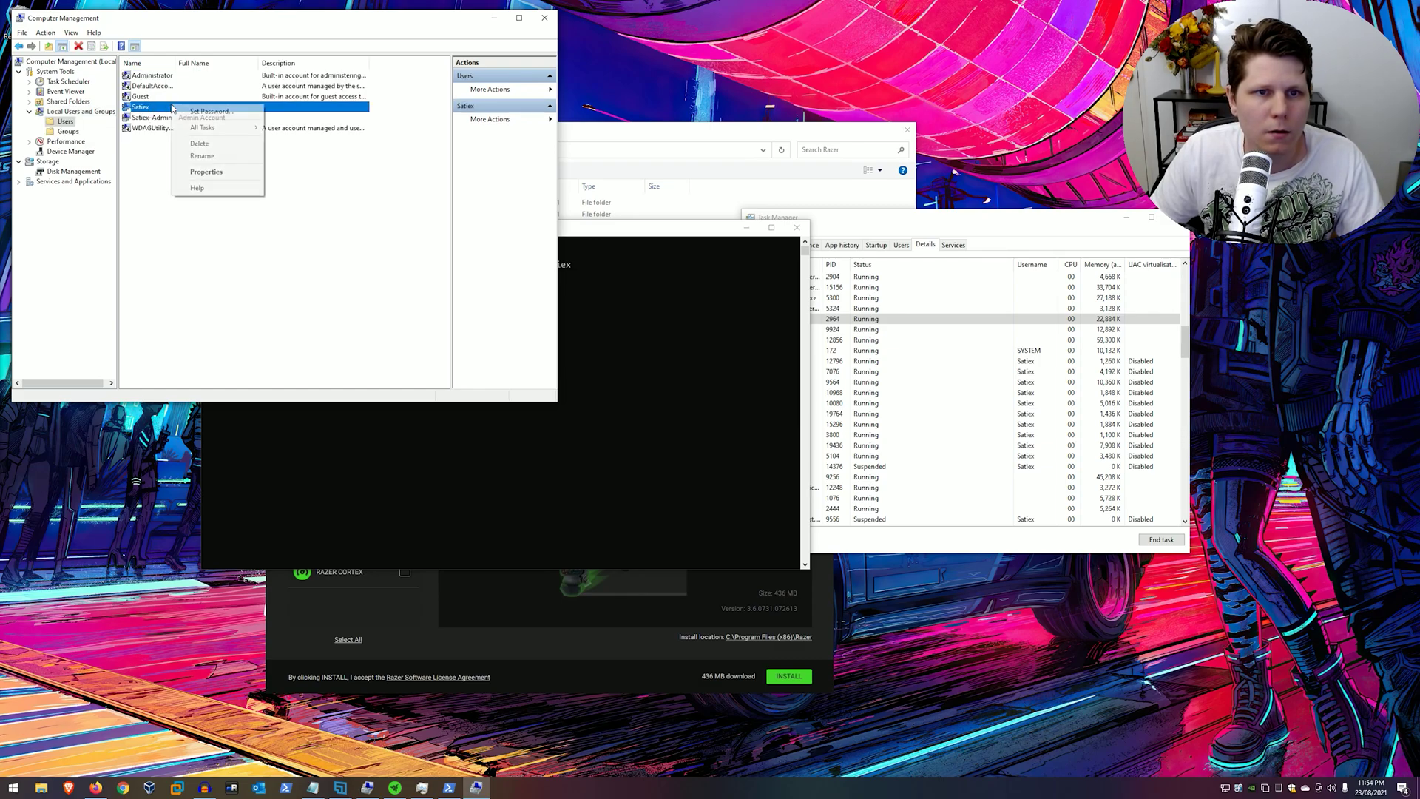
left_click(206, 171)
left_click(224, 107)
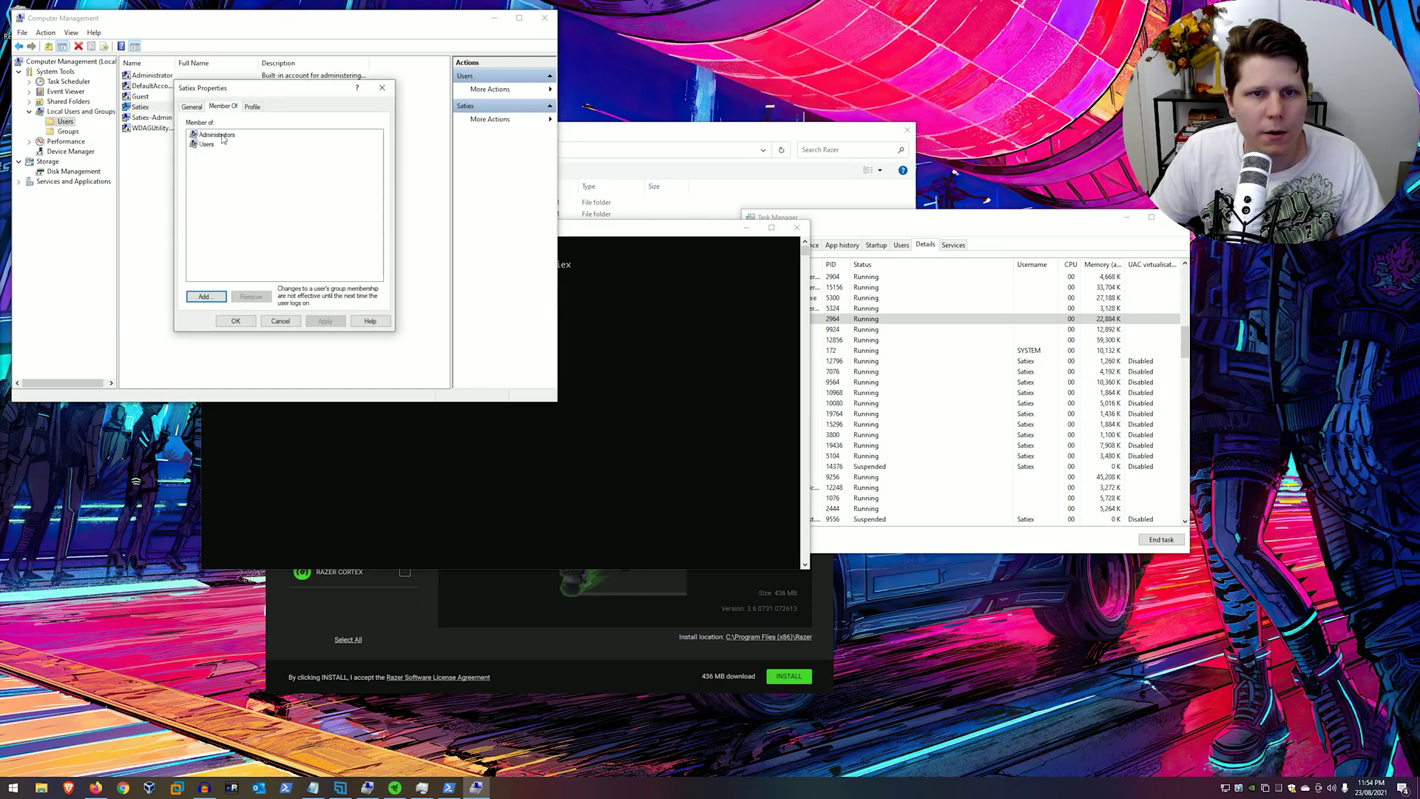
left_click(286, 321)
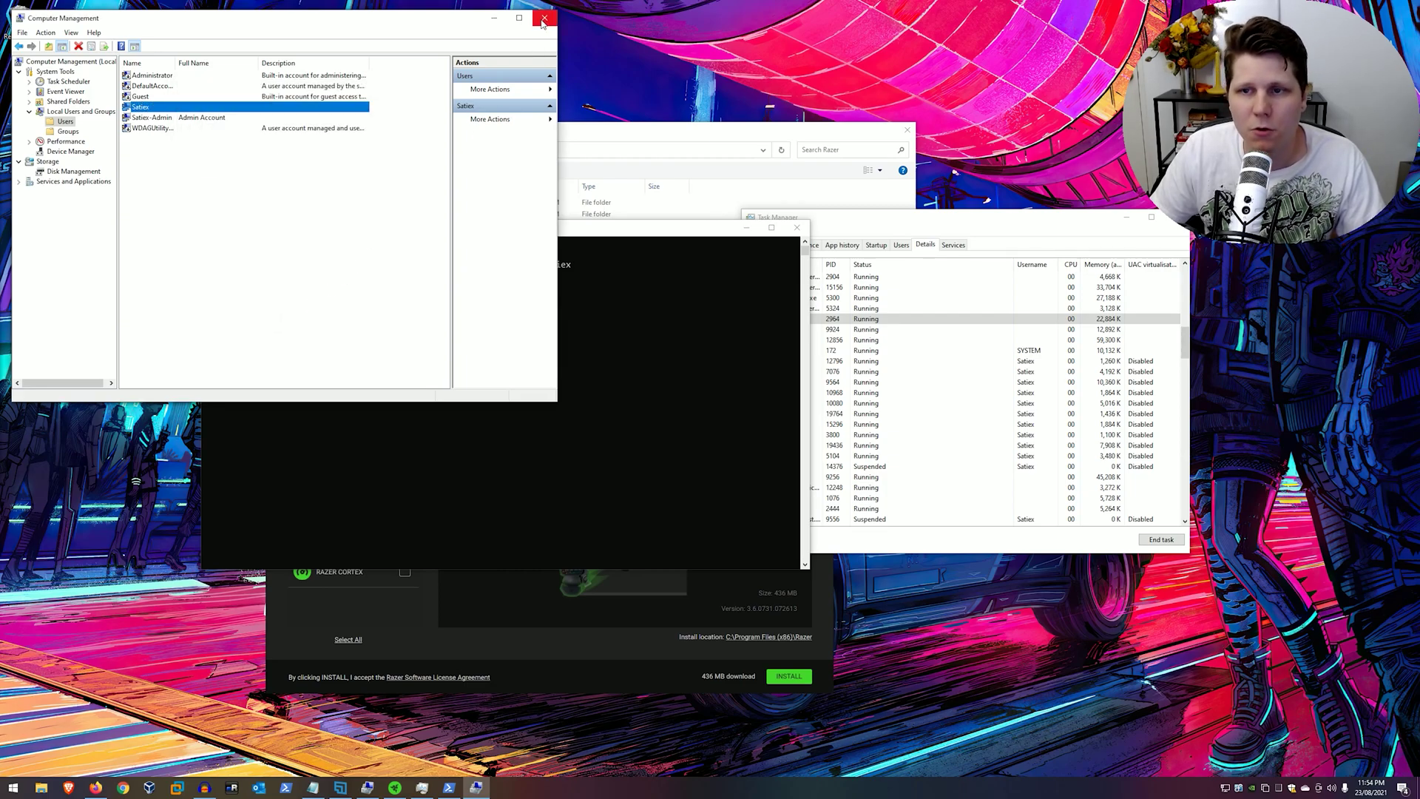
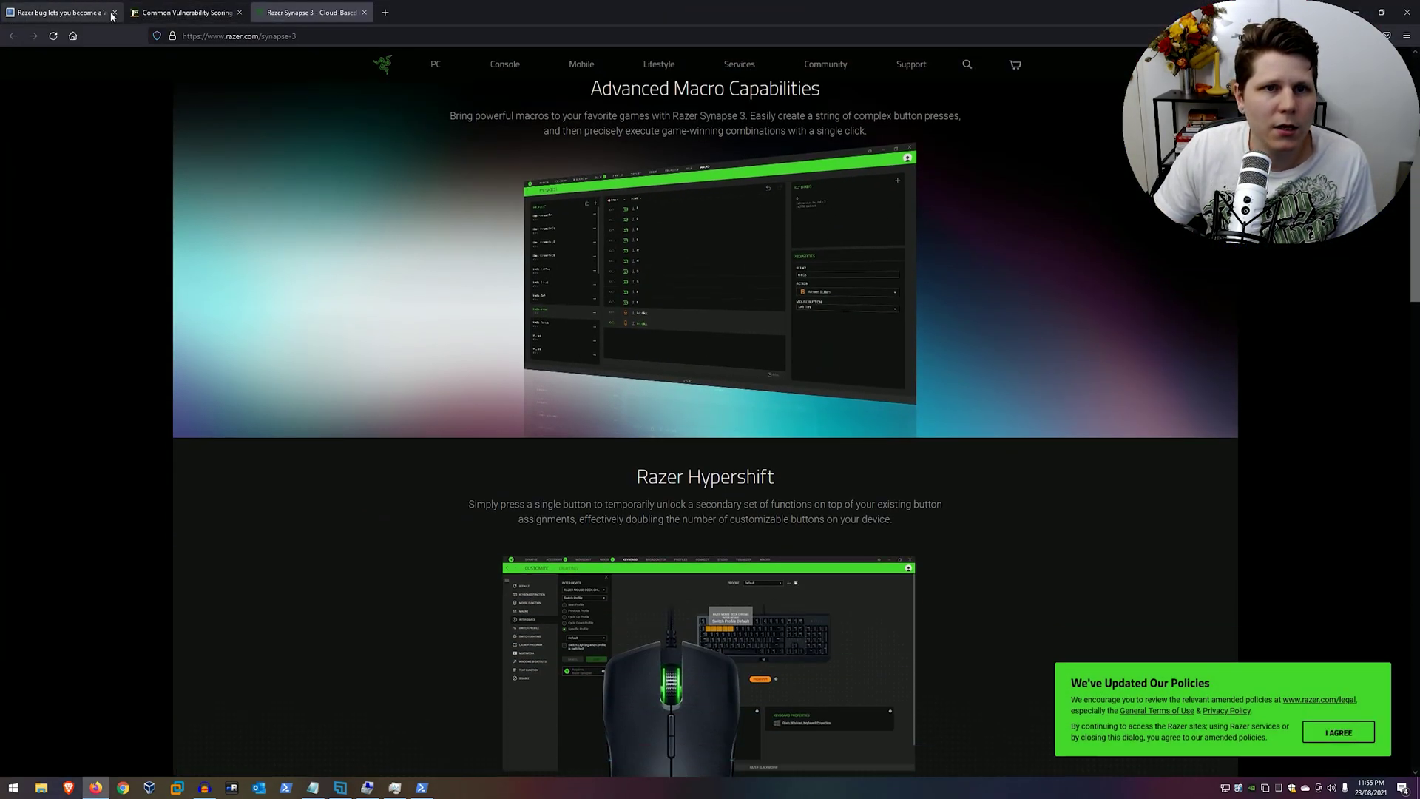
- In the CVSS 3.1 calculator, set the base Attack Vector to Physical and Attack Complexity to Low
left_click(136, 18)
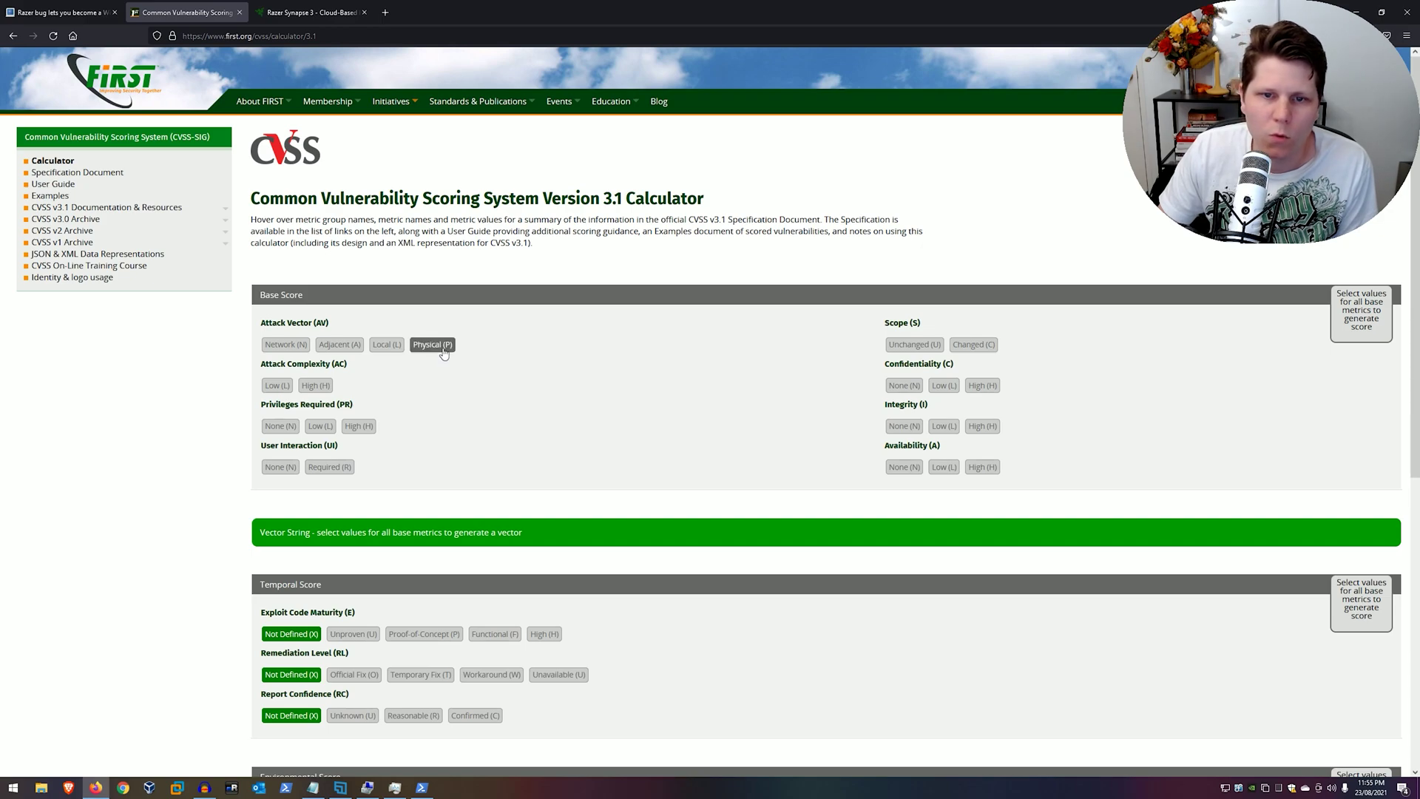
mouse_move(444, 353)
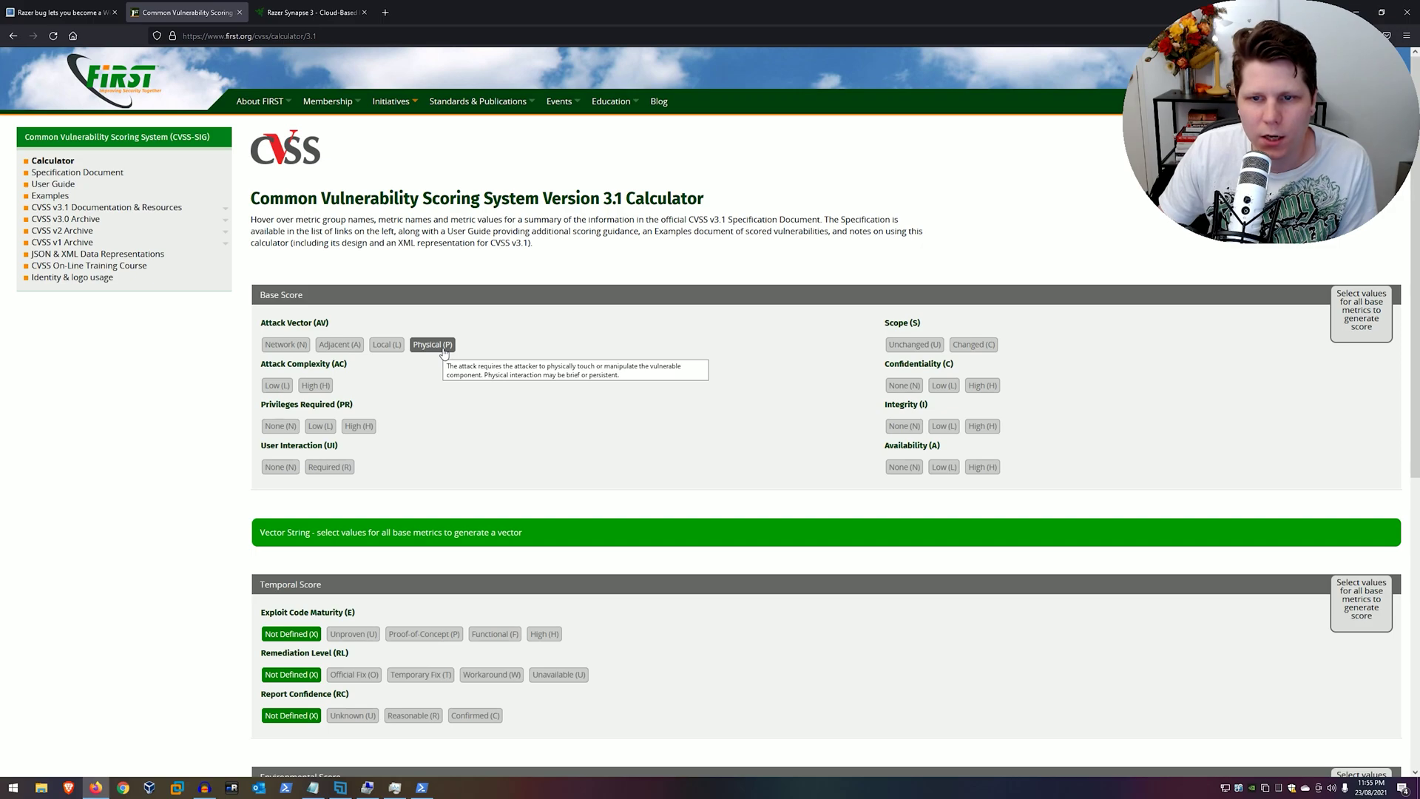
left_click(444, 347)
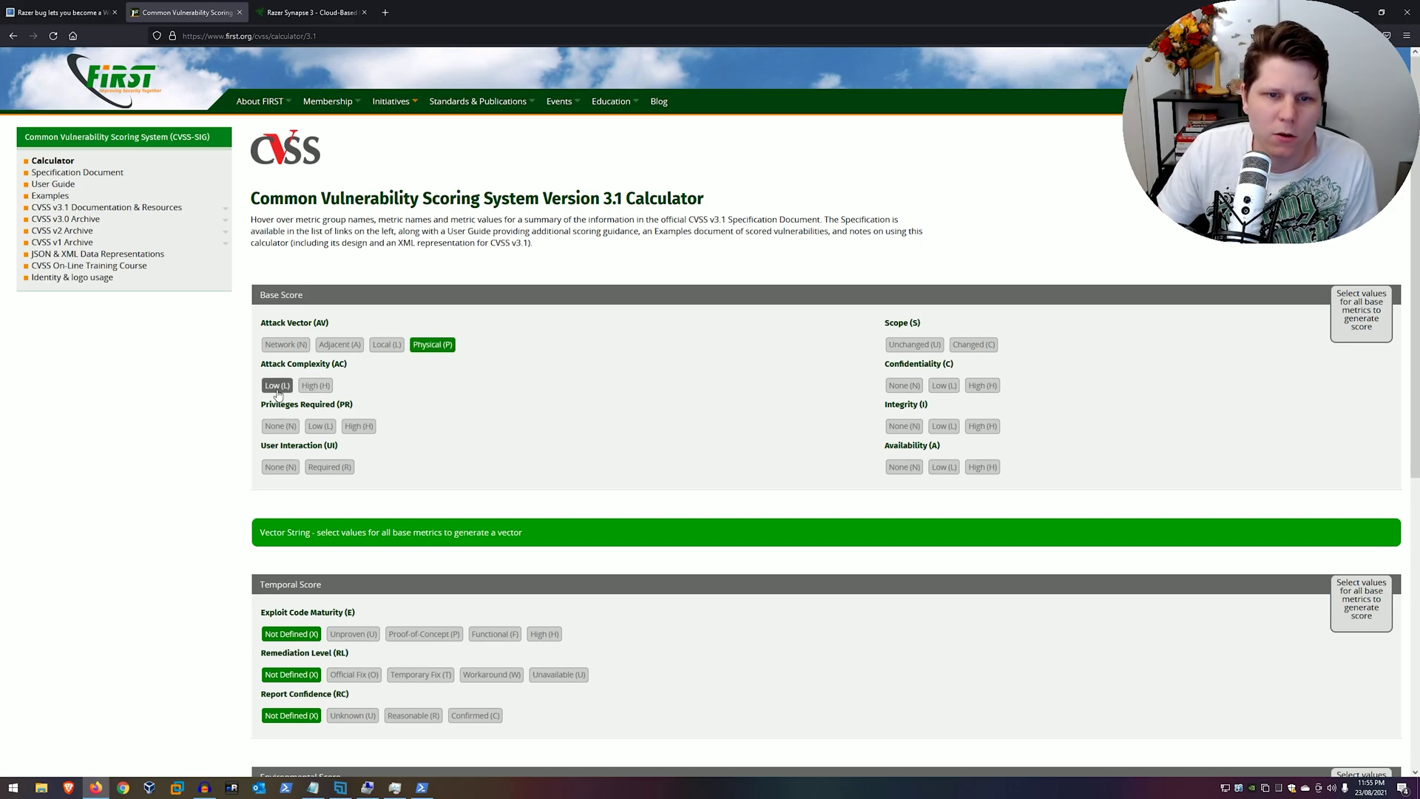
mouse_move(278, 394)
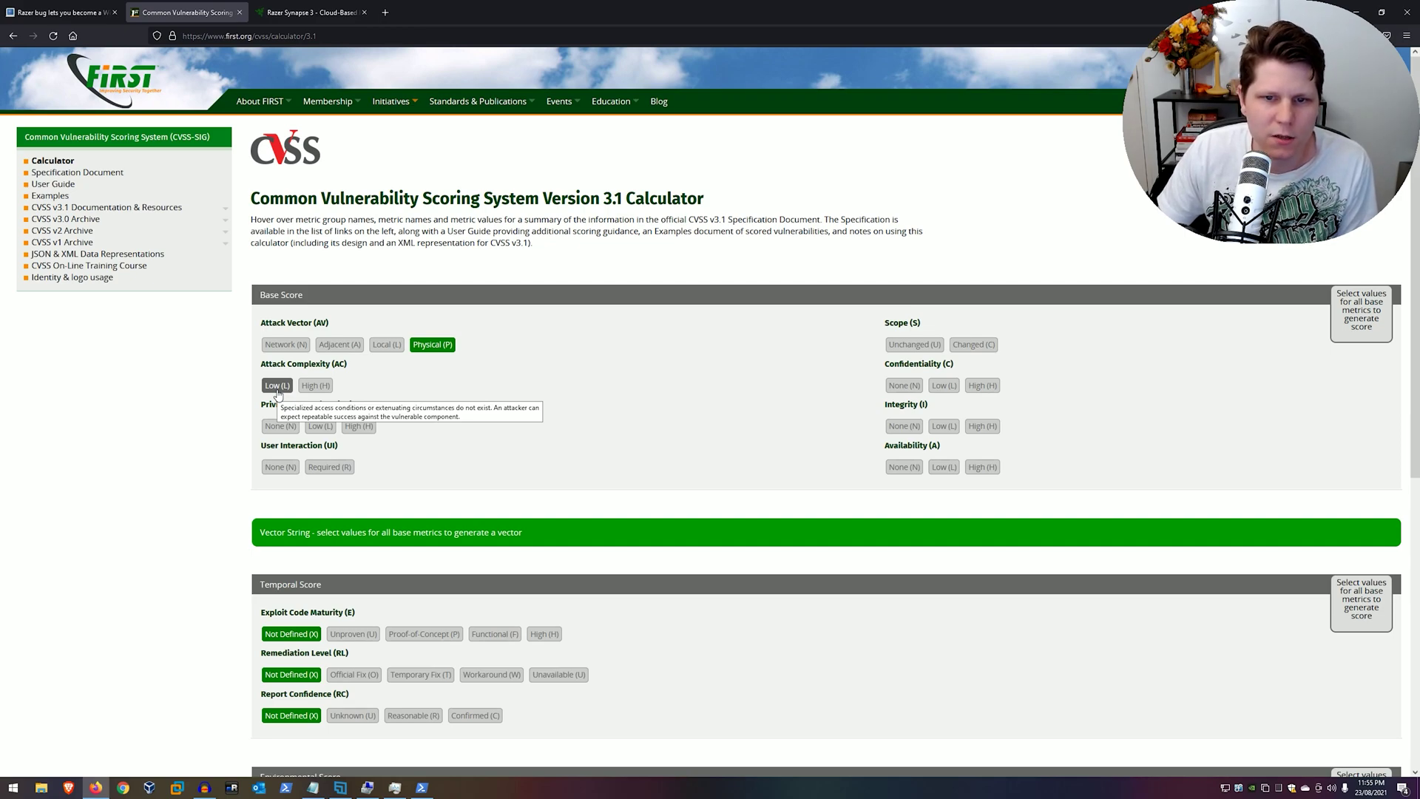
left_click(278, 389)
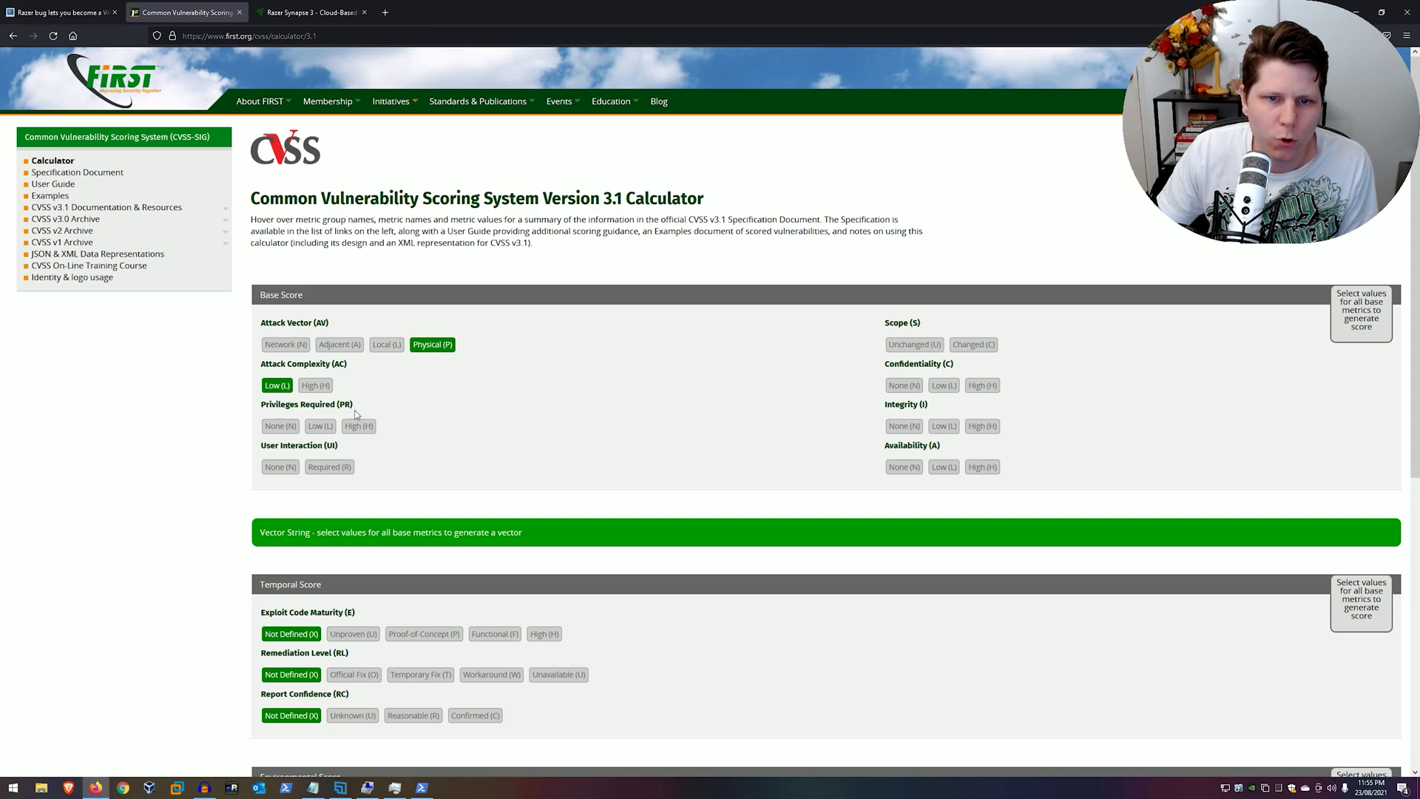
- Set the base score's Privileges Required to Low and User Interaction to Required
mouse_move(276, 426)
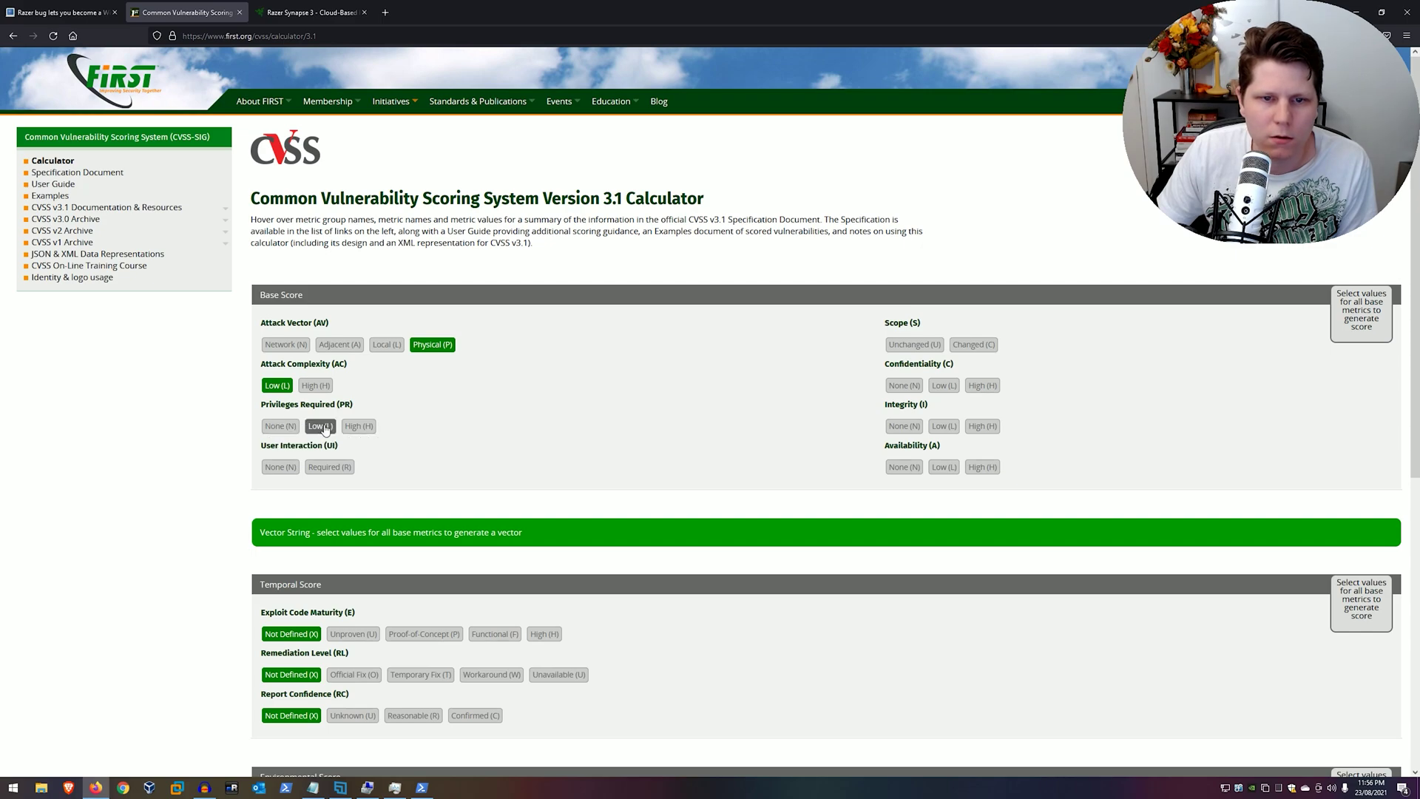
mouse_move(325, 429)
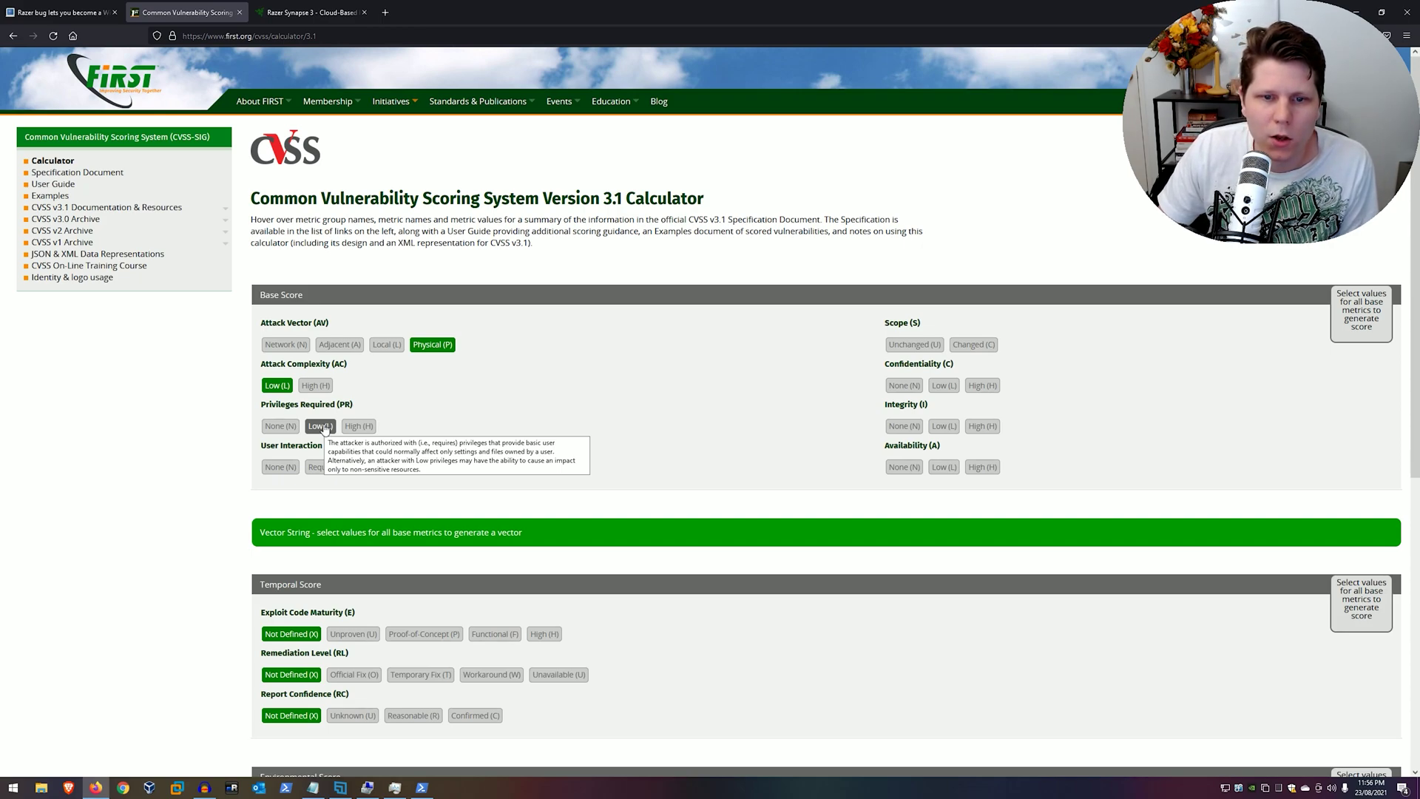
left_click(324, 427)
mouse_move(371, 432)
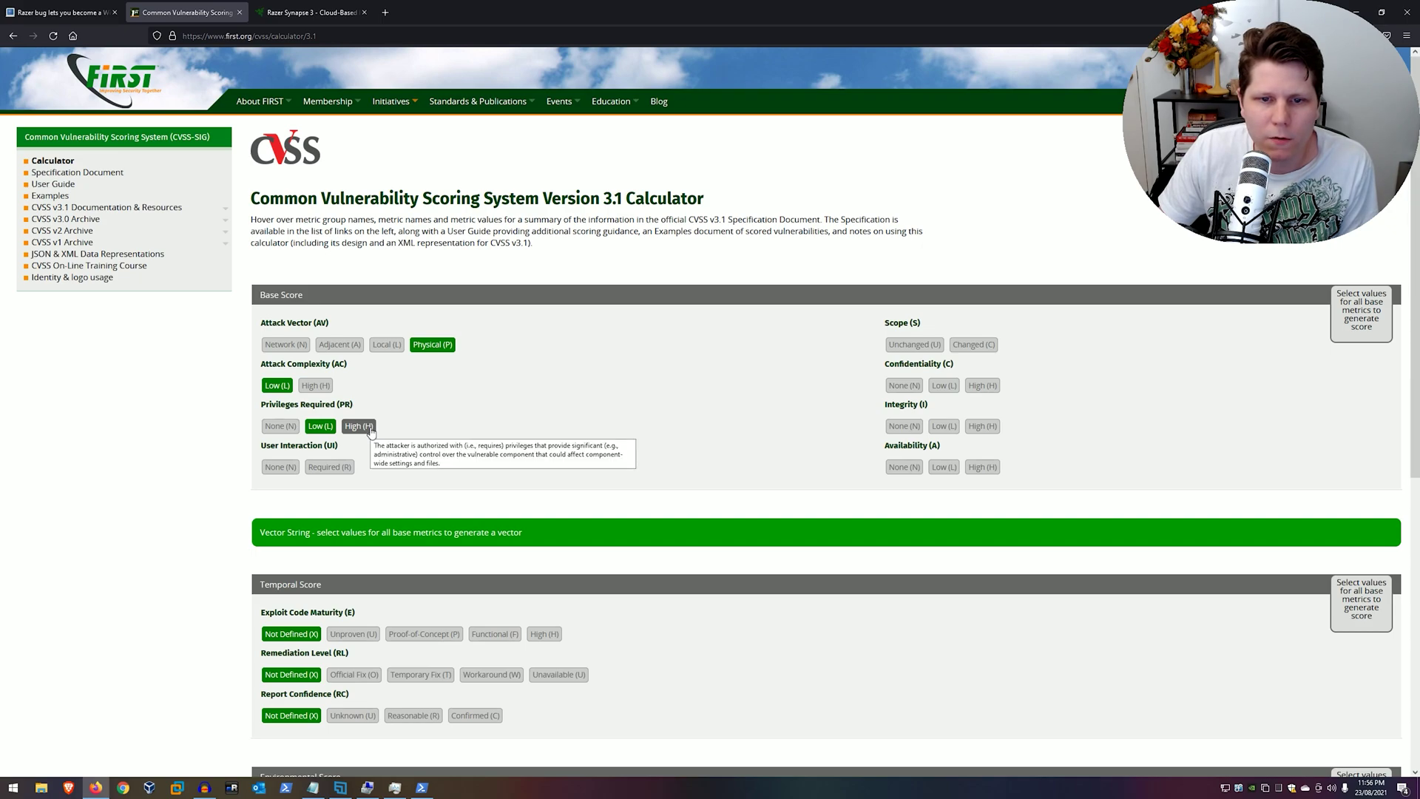
left_click(327, 467)
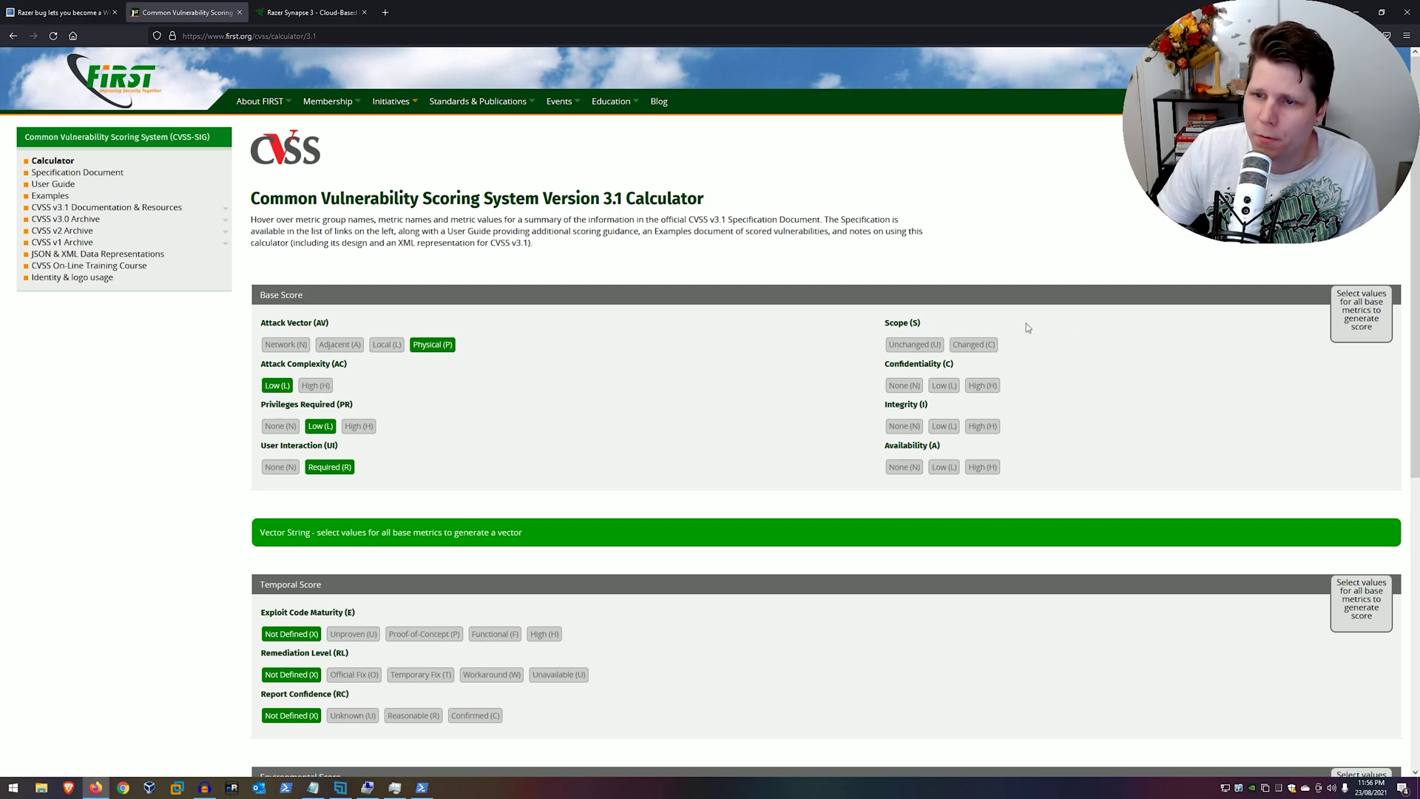
- Set the base score's Scope to Changed and rate Confidentiality, Integrity and Availability as High
mouse_move(916, 345)
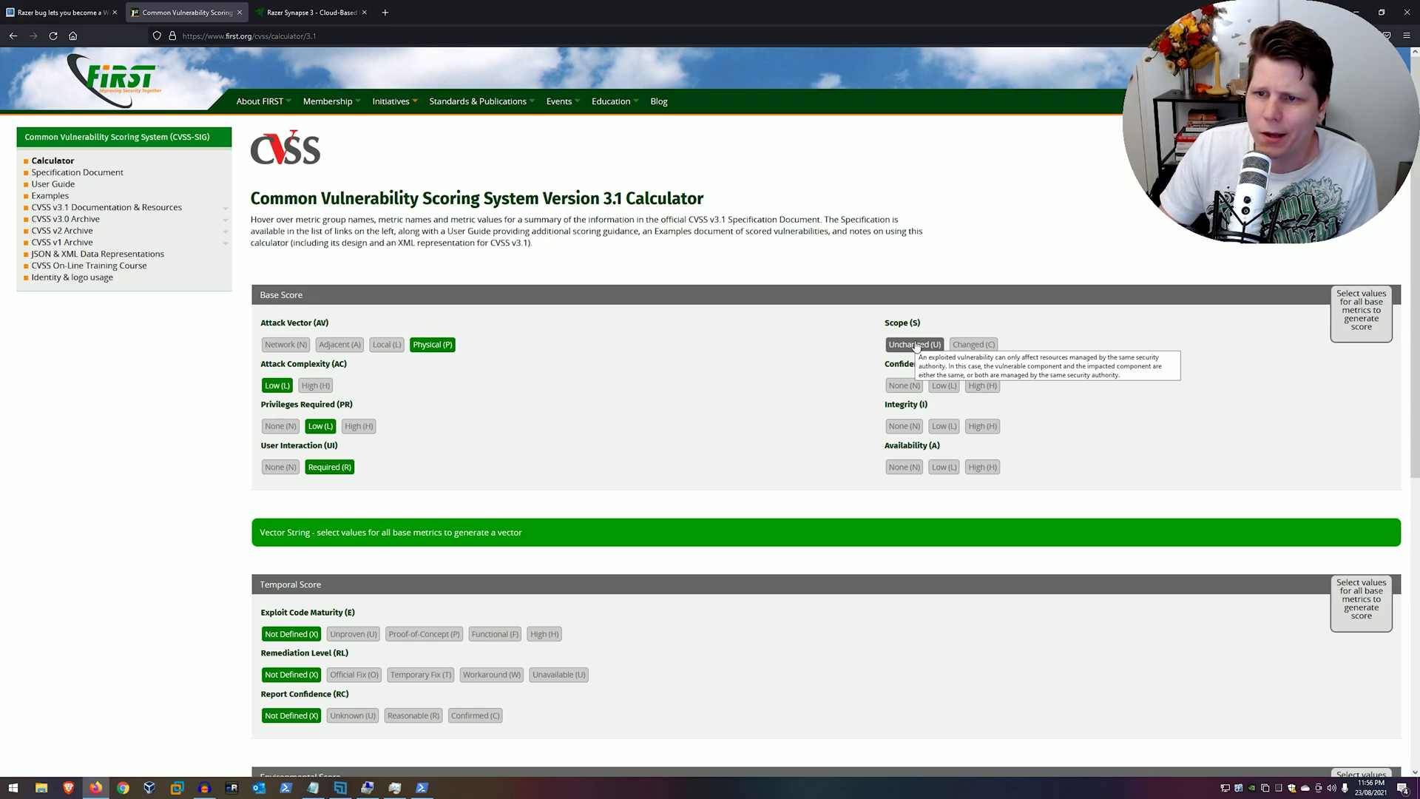
mouse_move(978, 347)
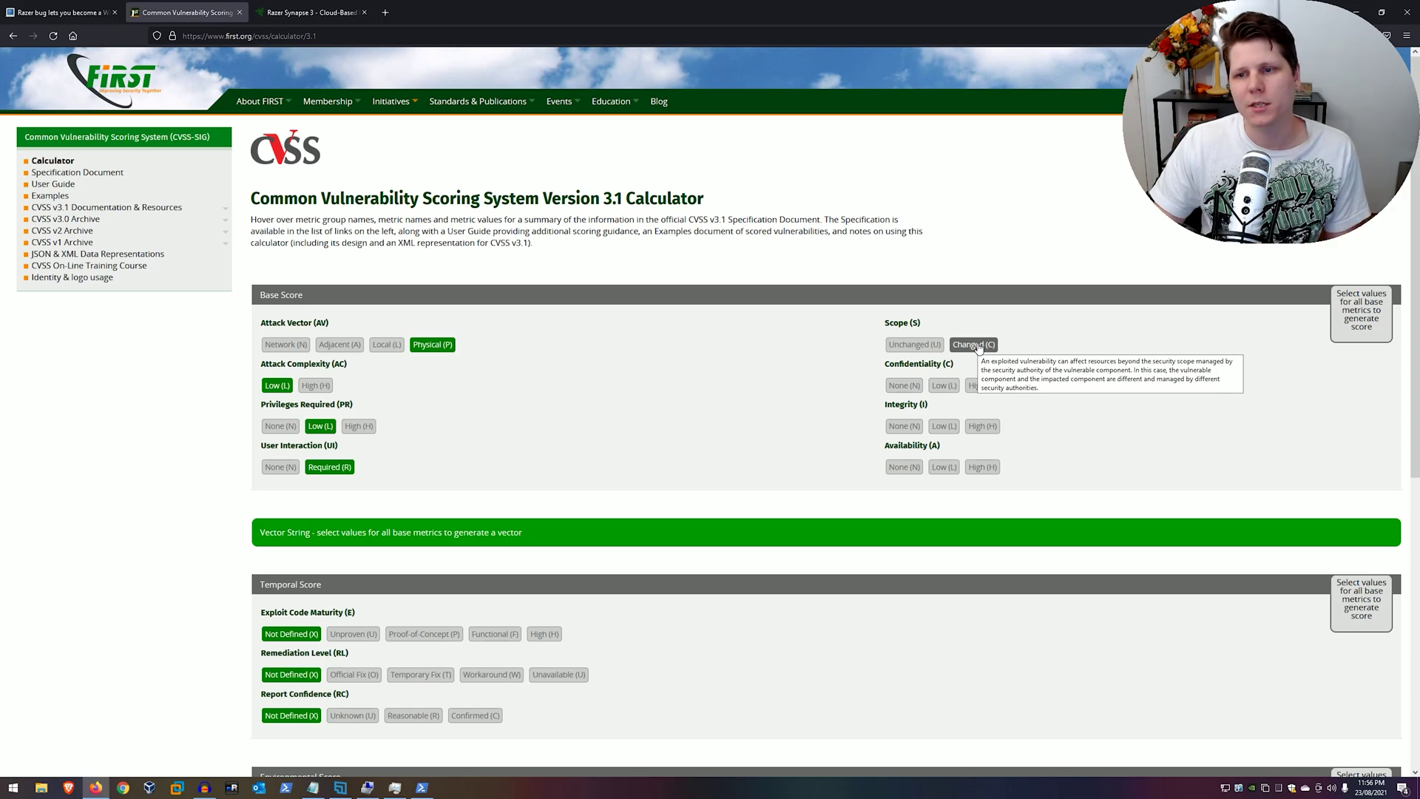
left_click(976, 344)
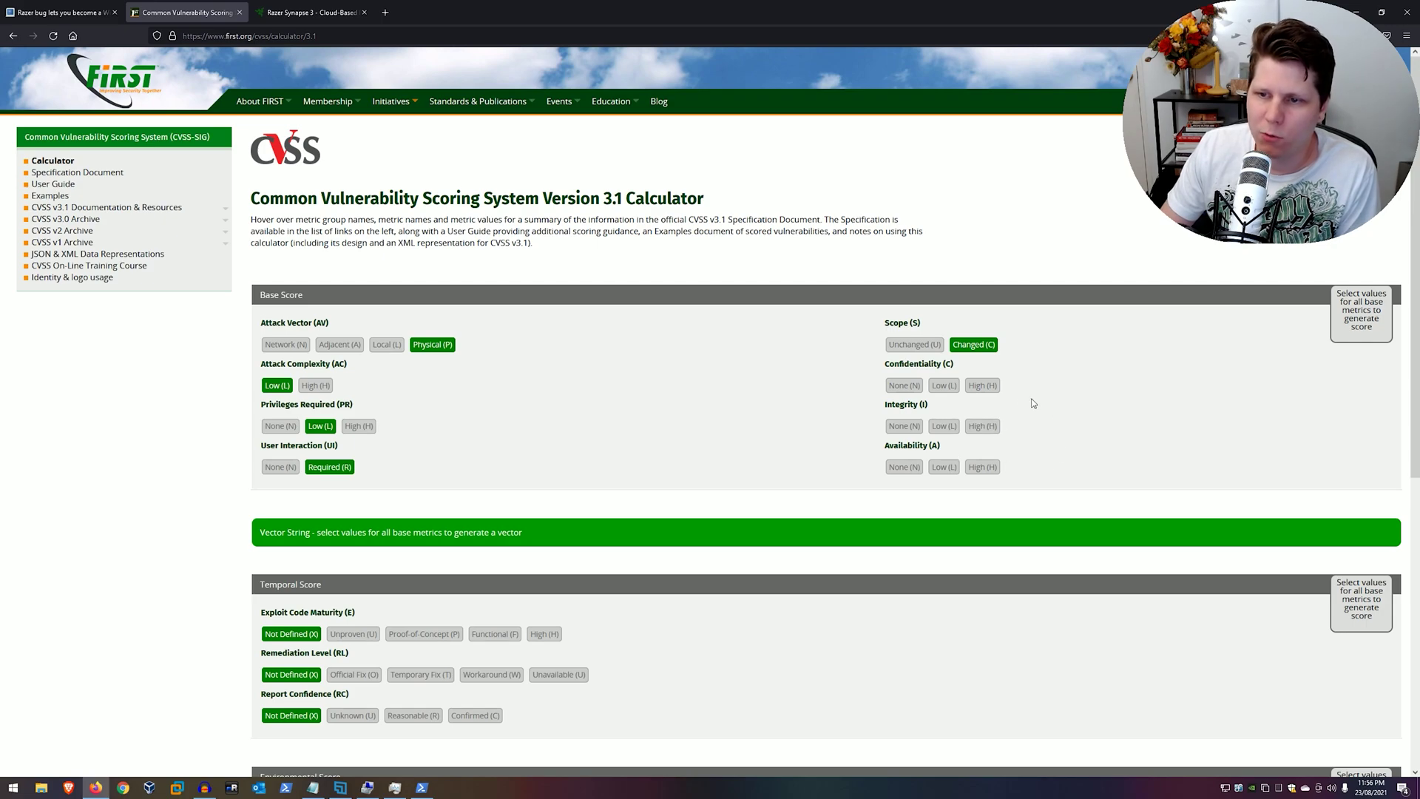
left_click(982, 386)
left_click(984, 426)
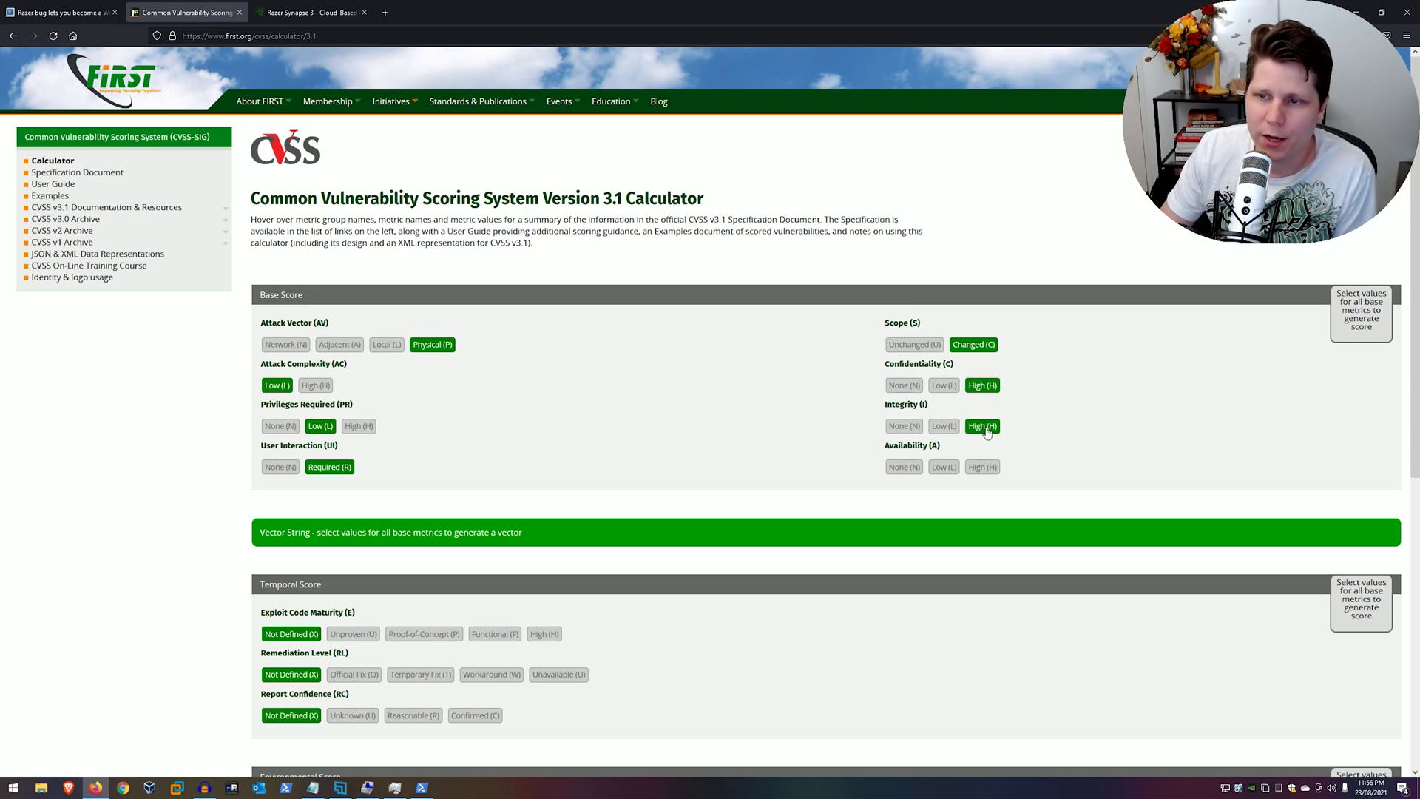
left_click(986, 467)
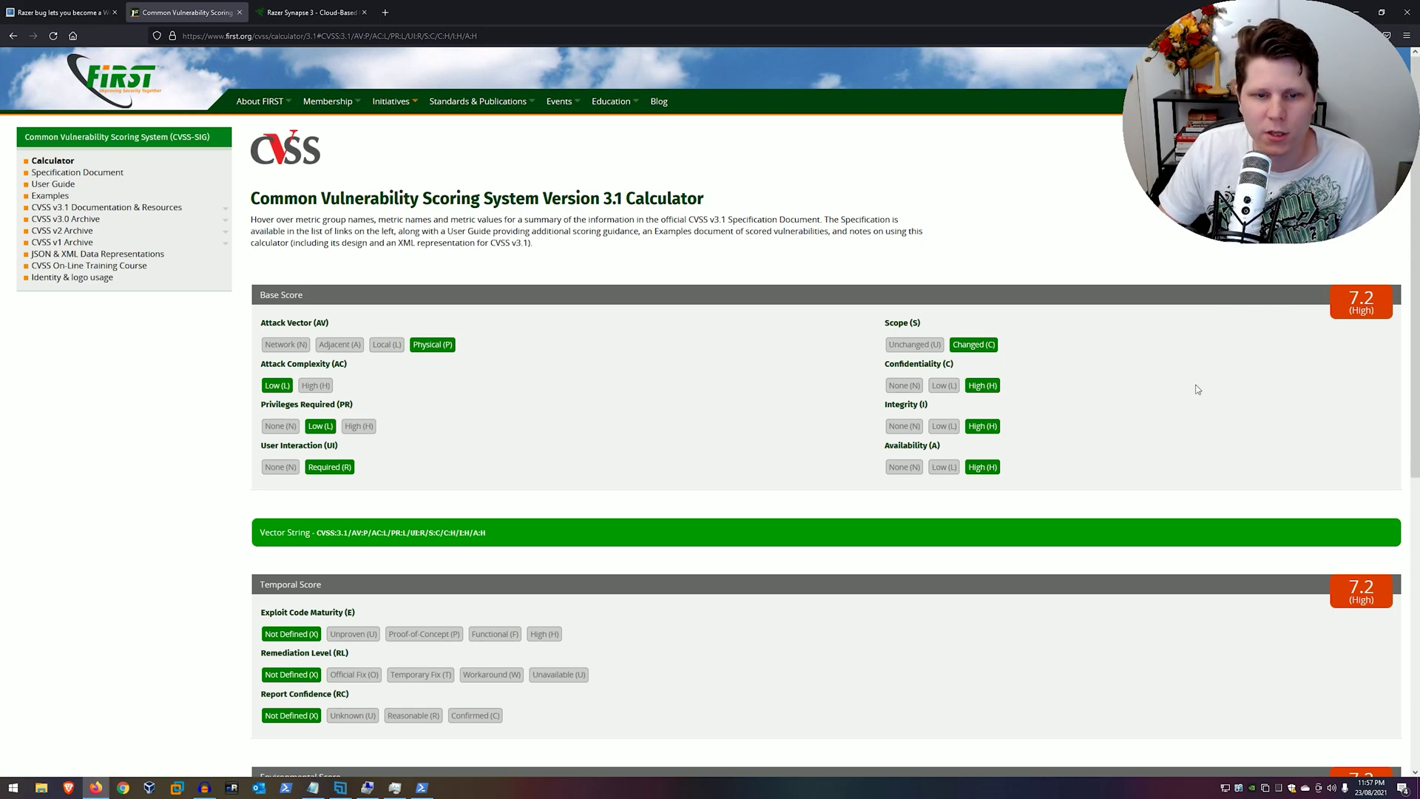
- In the Environmental Score, set the Confidentiality and Integrity Requirements to Low and the Availability Requirement to Medium
scroll(1202, 396, "down", 3)
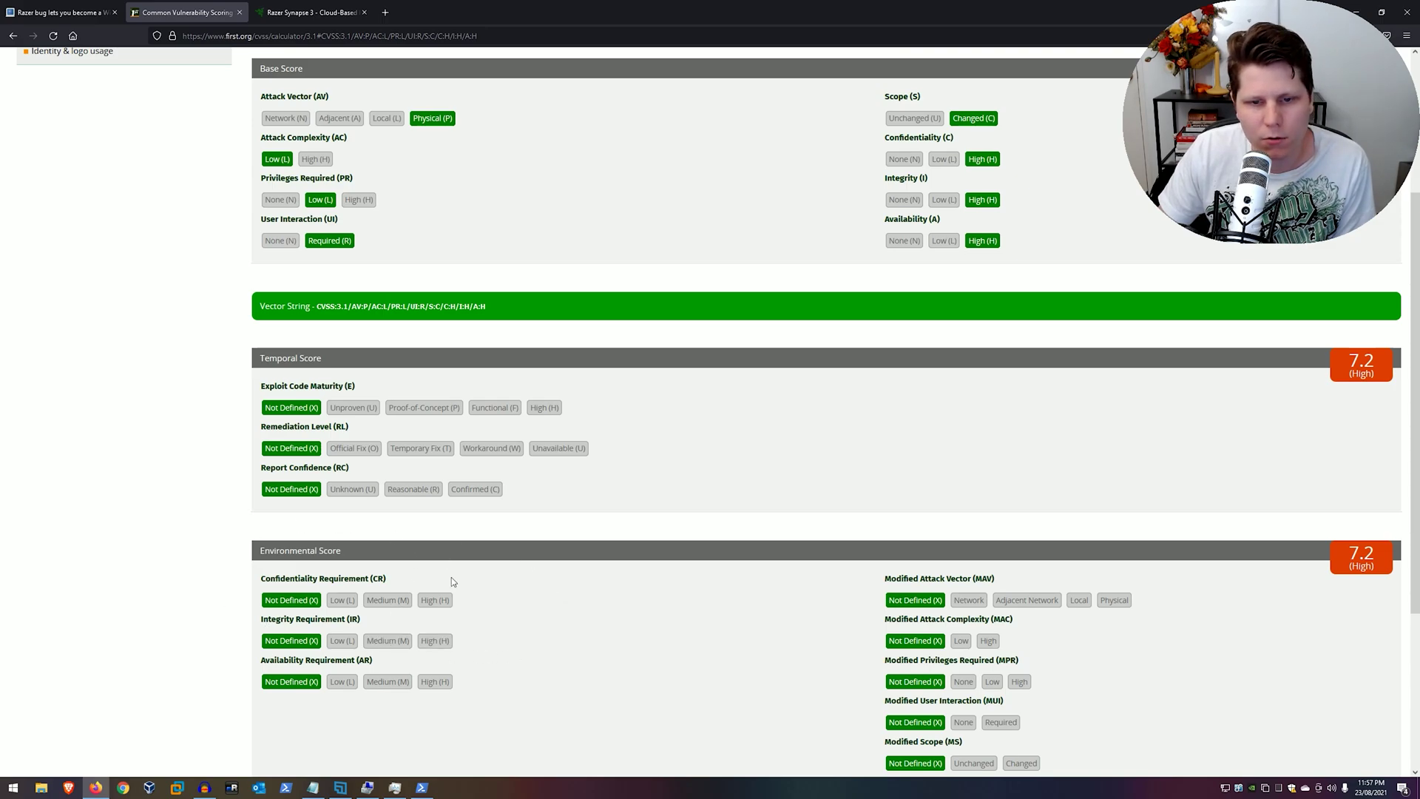
scroll(451, 577, "down", 3)
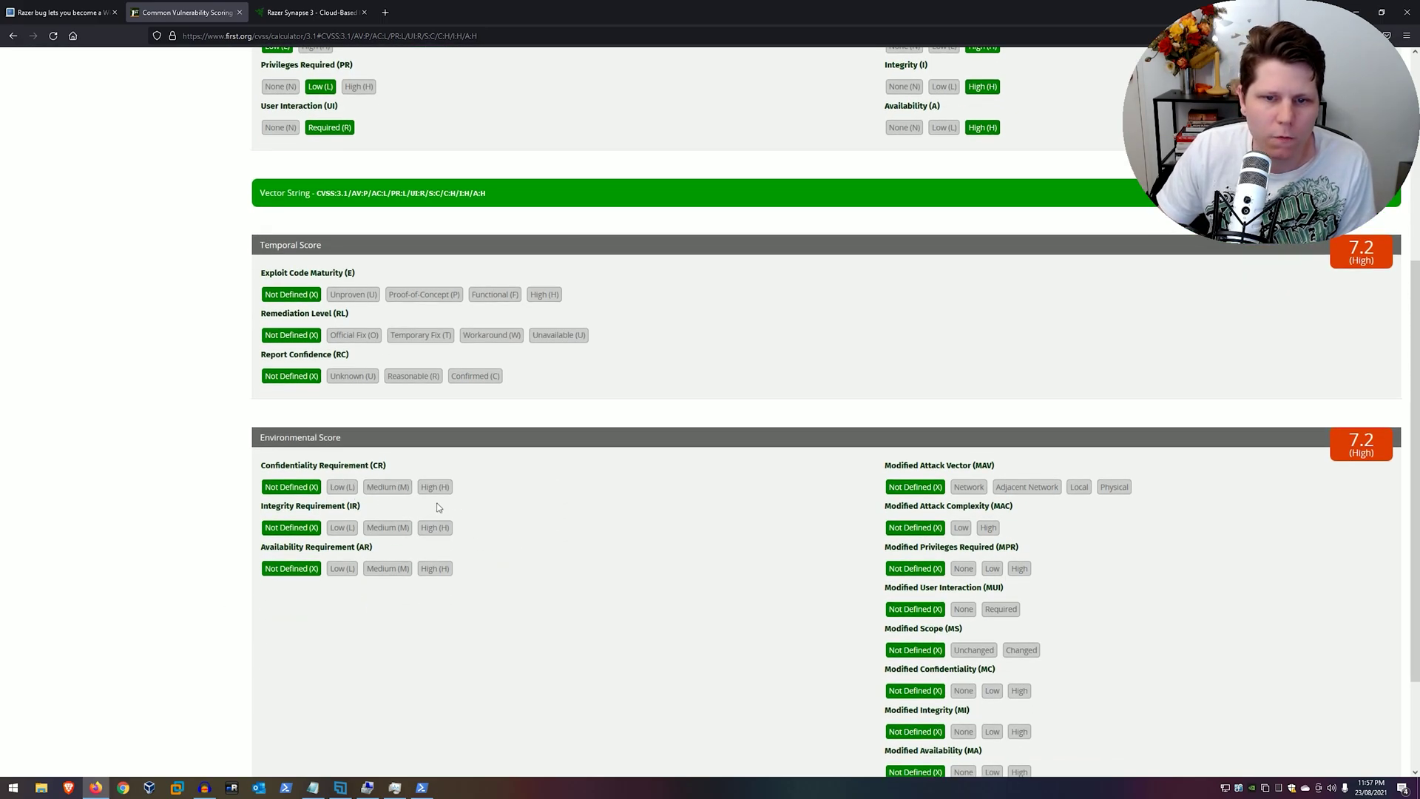
left_click(344, 489)
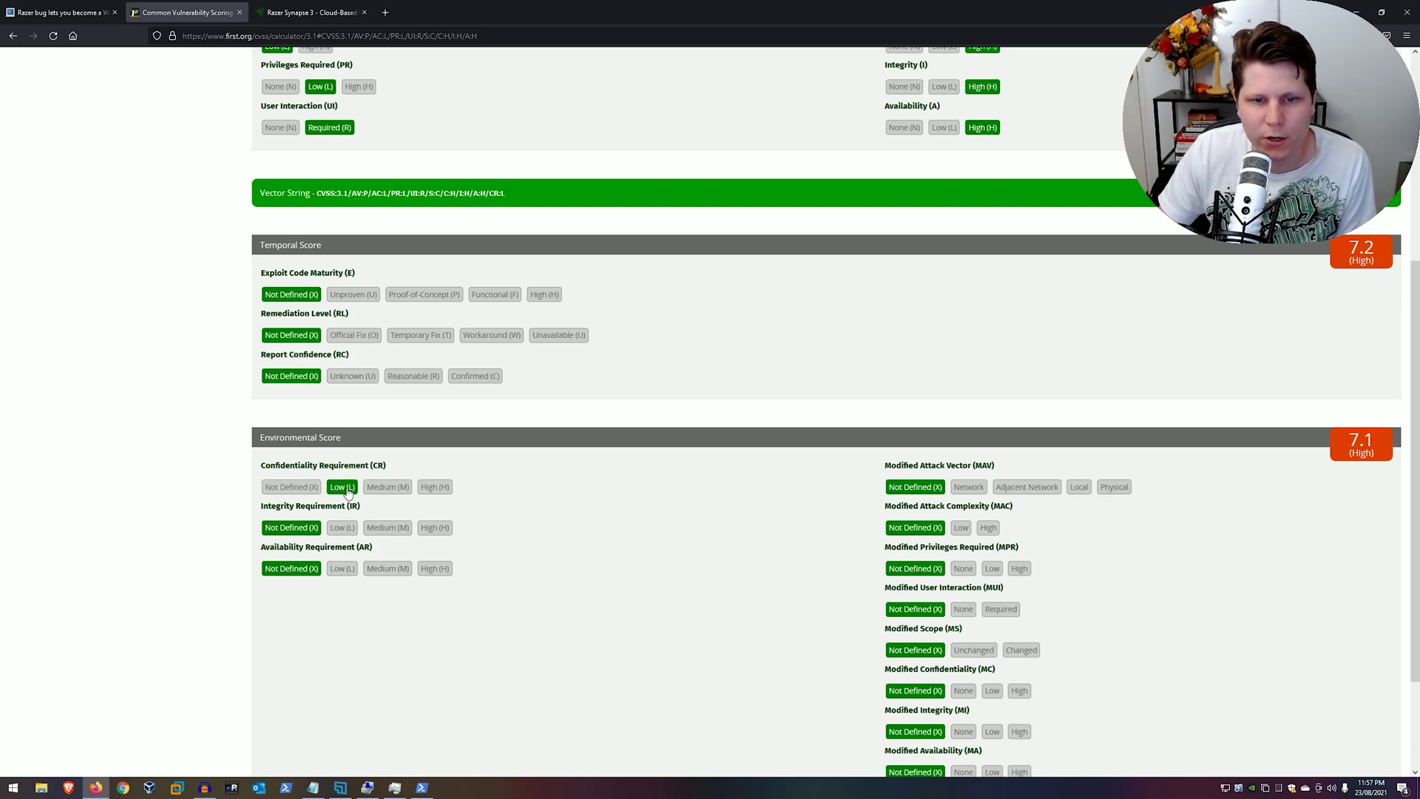
left_click(342, 529)
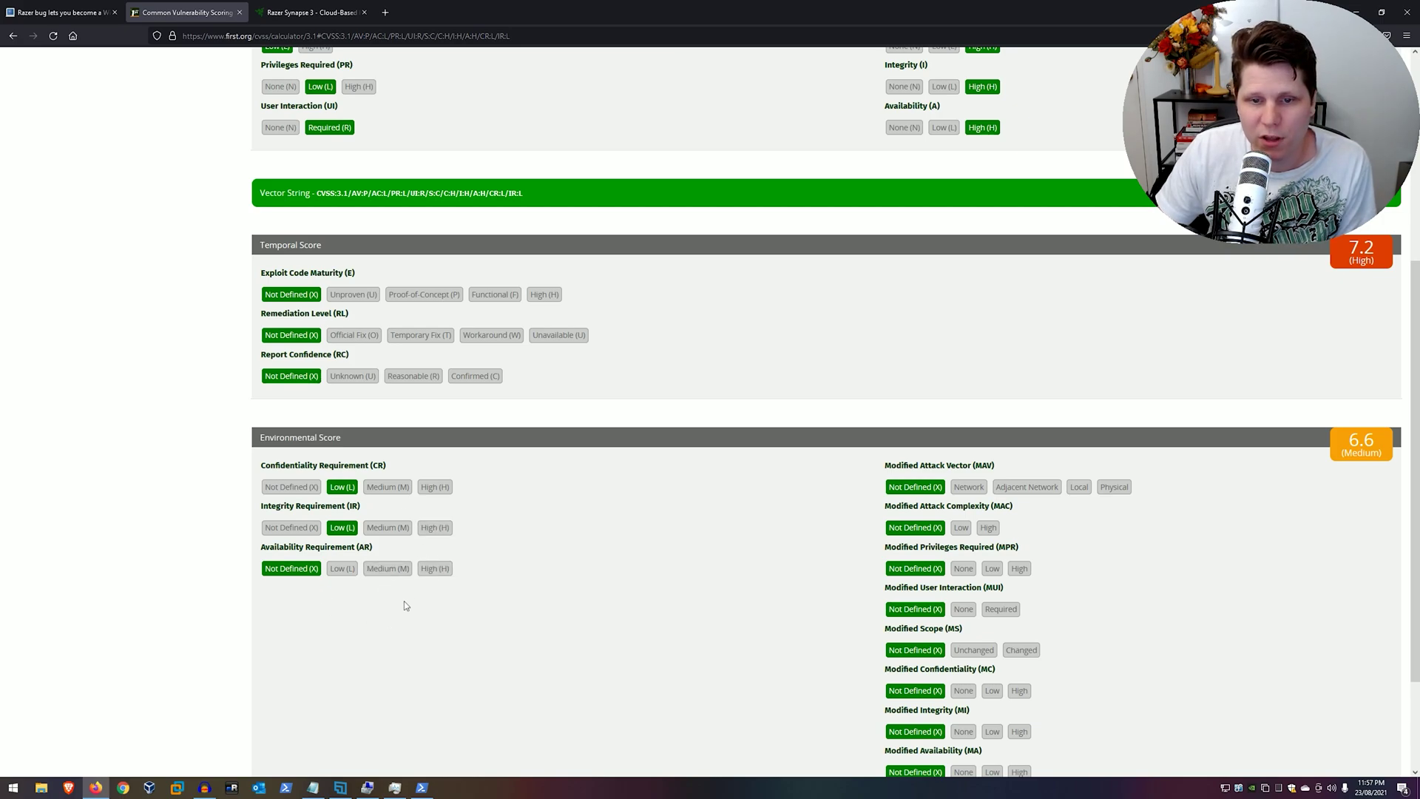
left_click(435, 569)
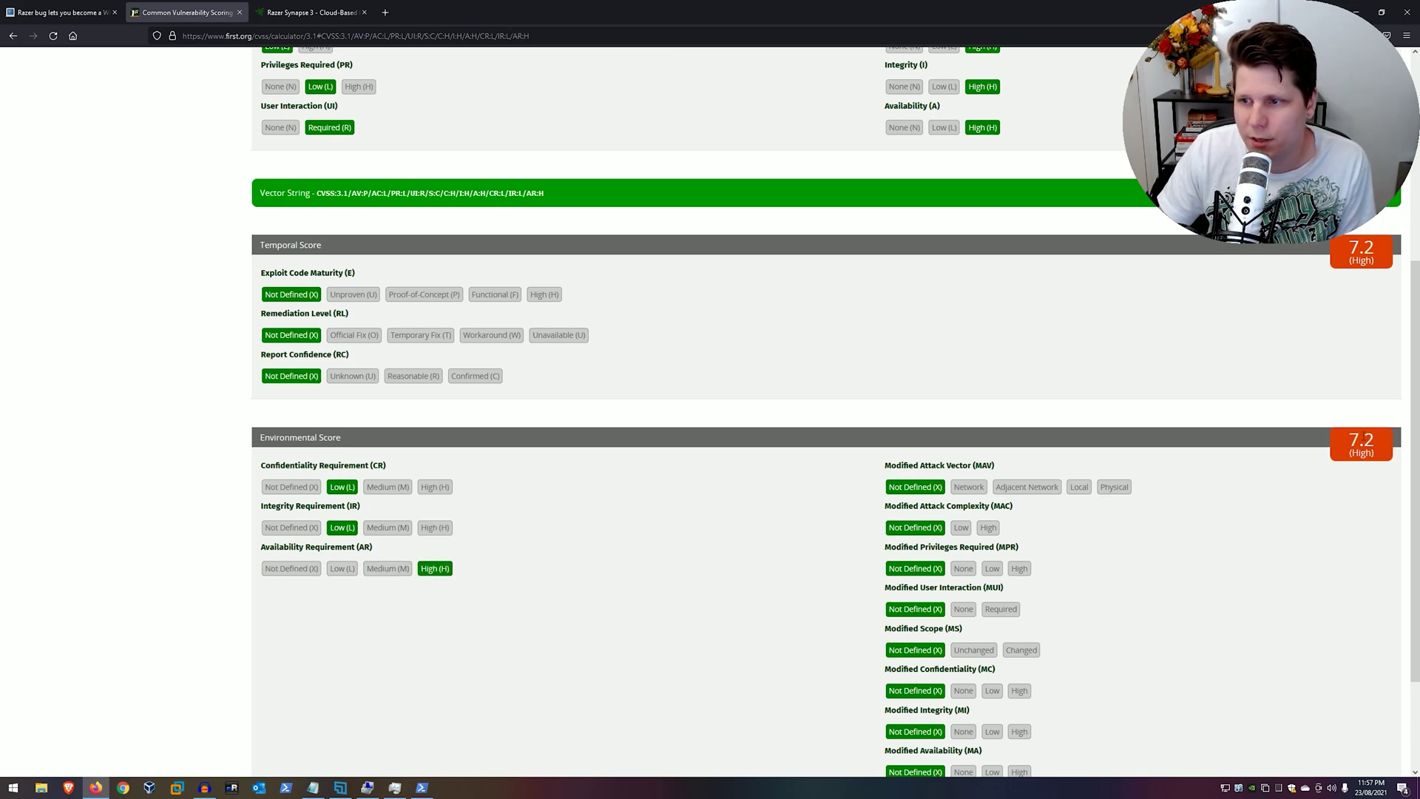
left_click(390, 574)
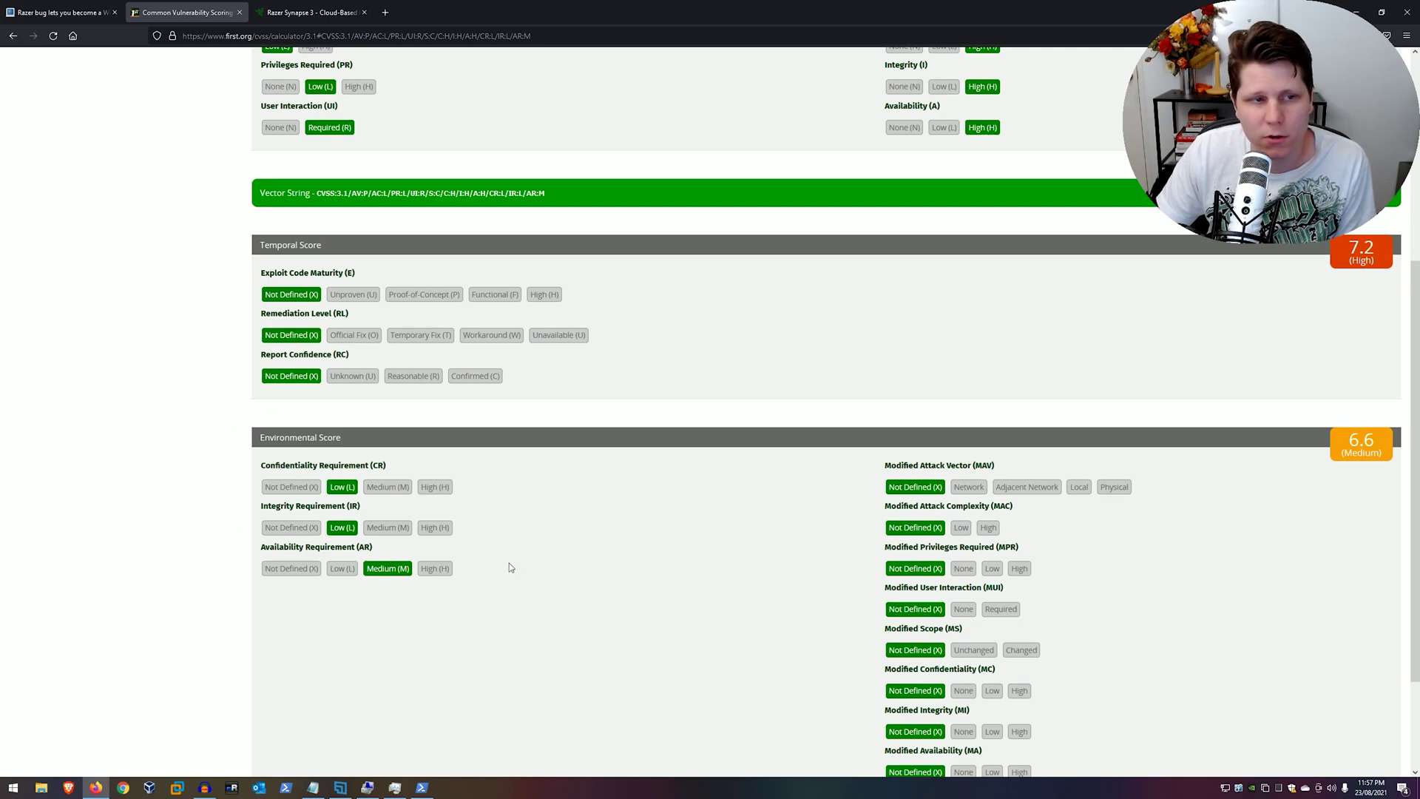
- Try the Proof-of-Concept, Functional, High and Unproven ratings for Exploit Code Maturity in the Temporal Score
scroll(533, 545, "up", 2)
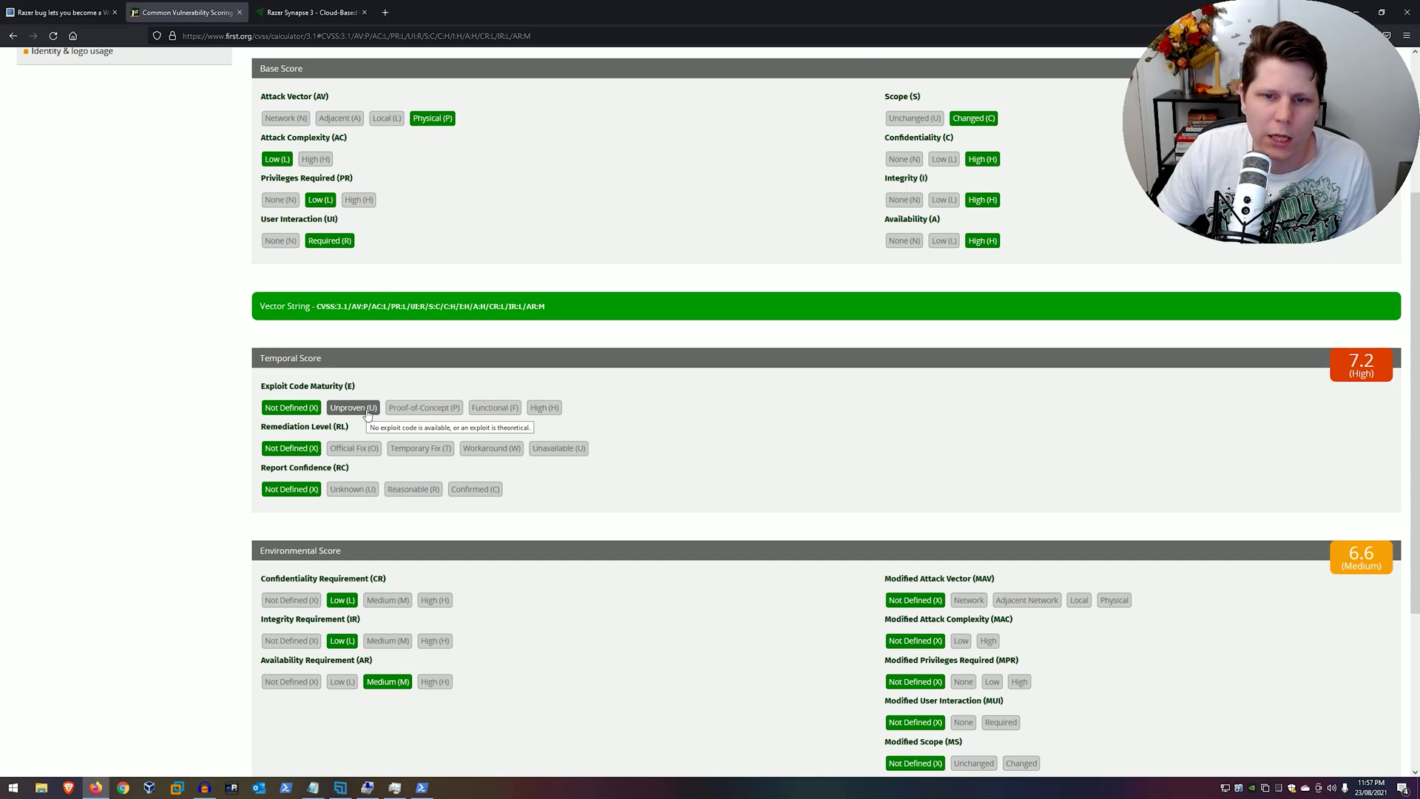
left_click(443, 413)
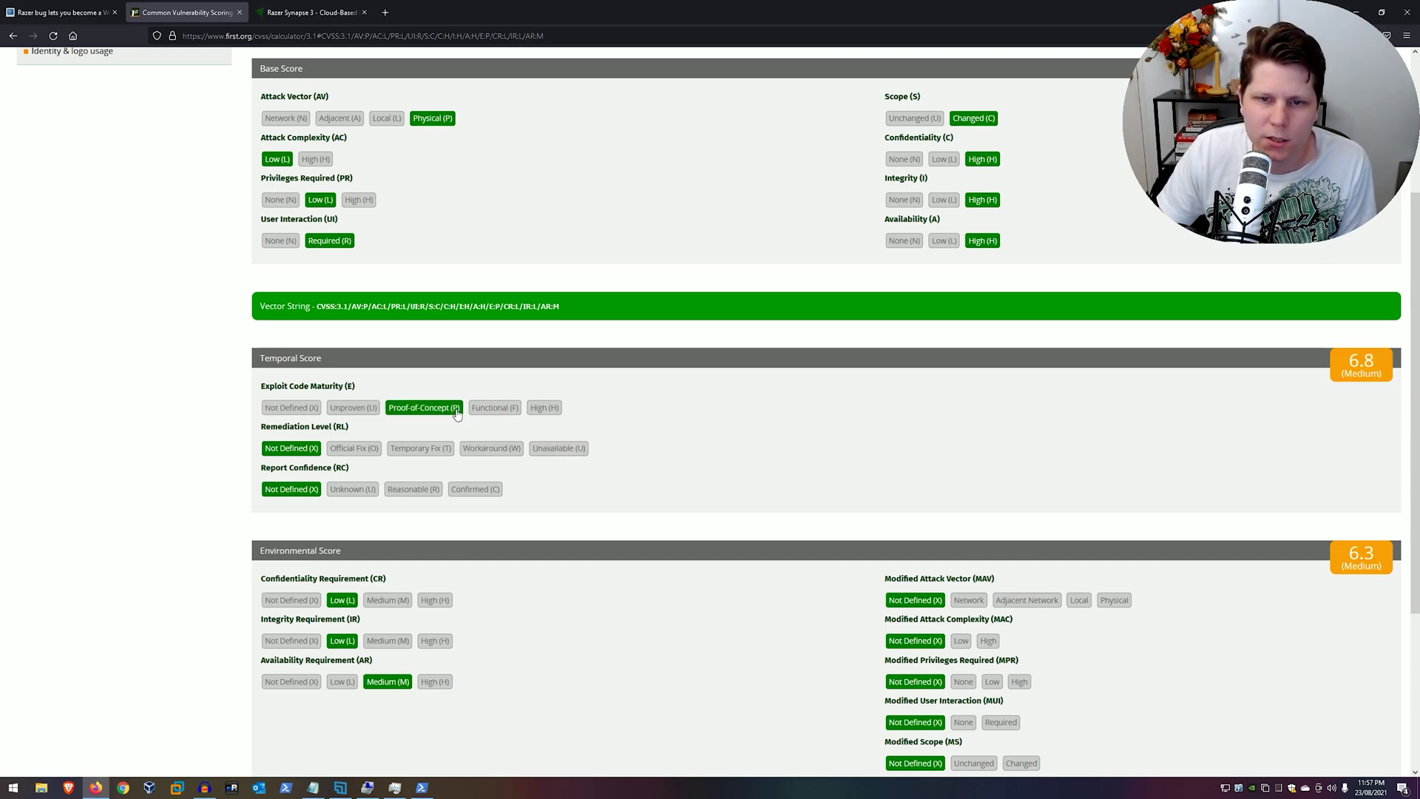
left_click(502, 409)
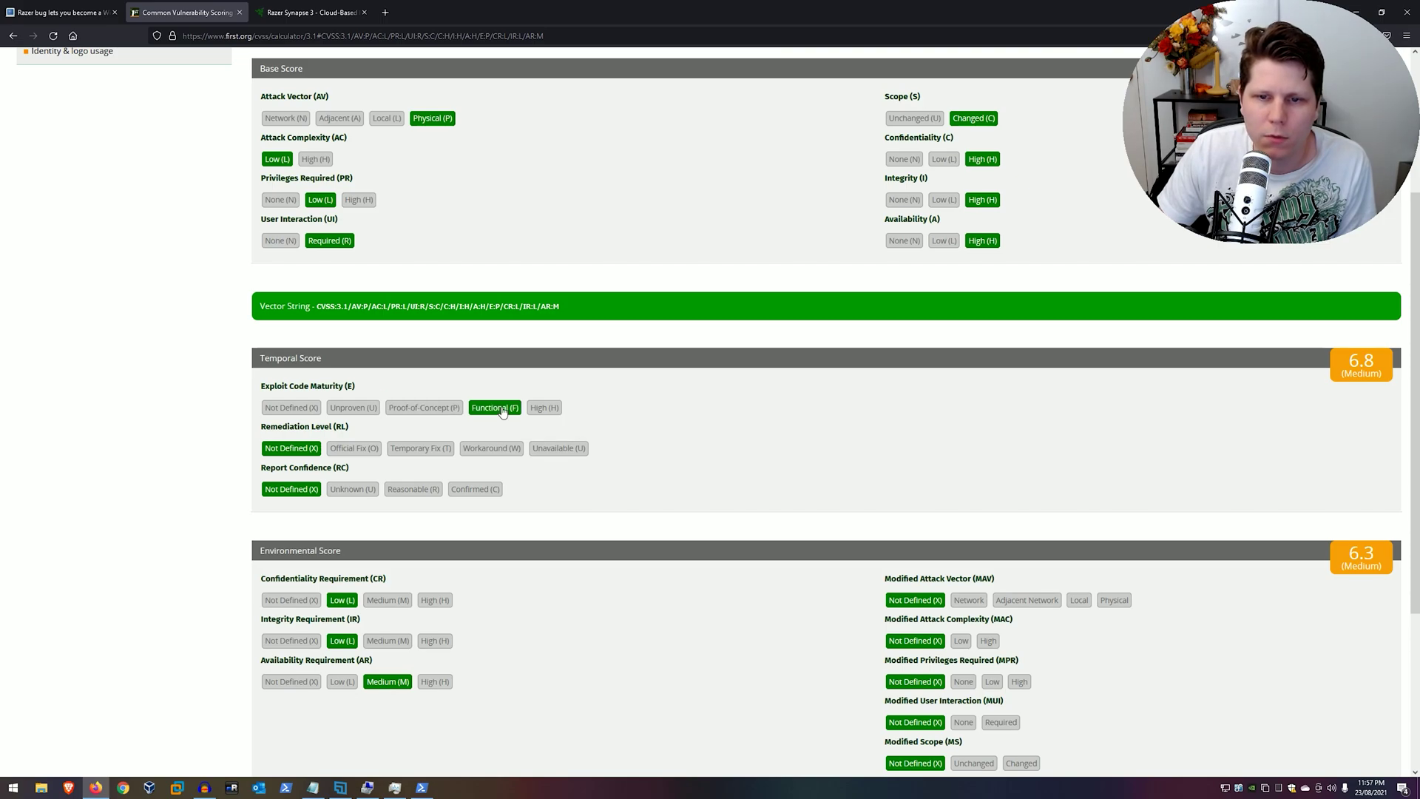
left_click(542, 409)
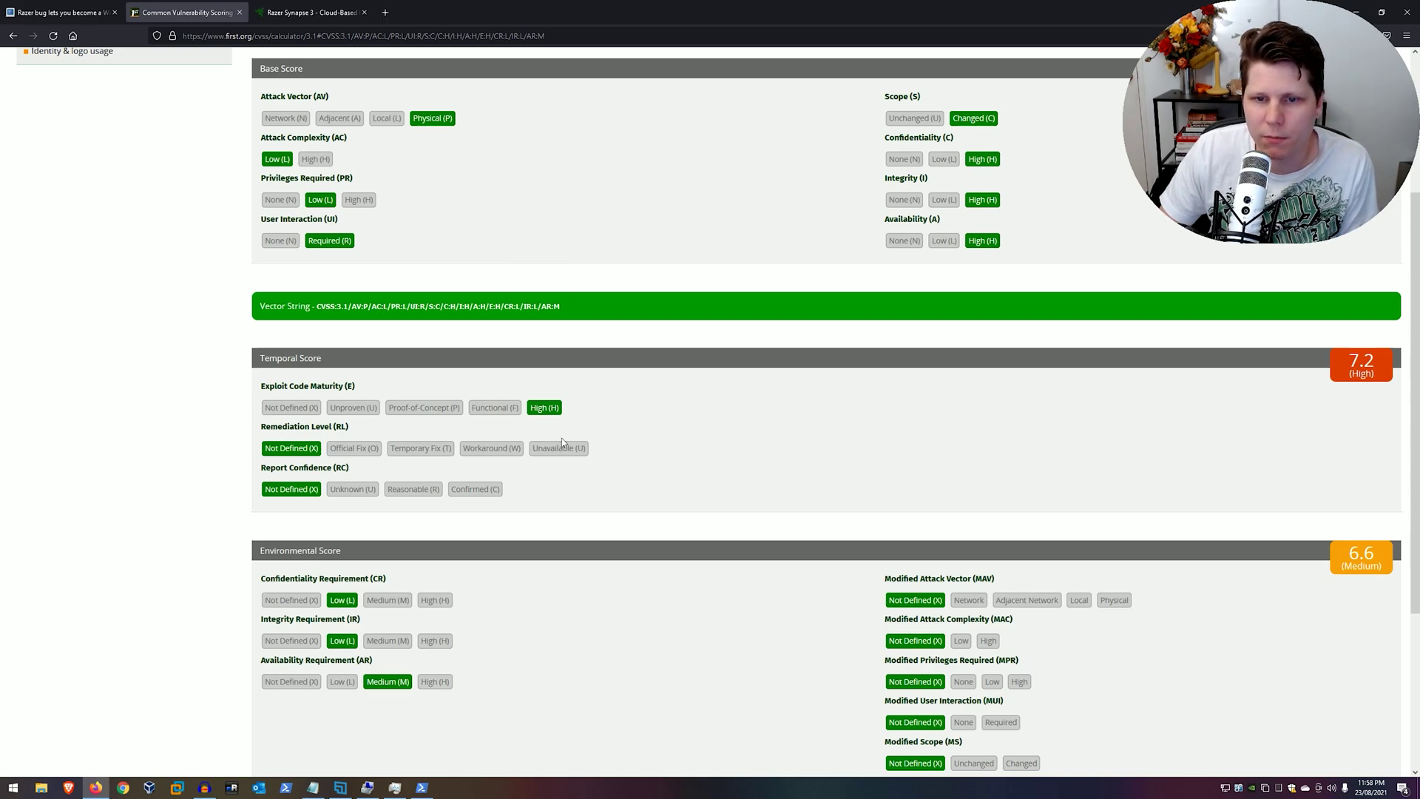
left_click(497, 409)
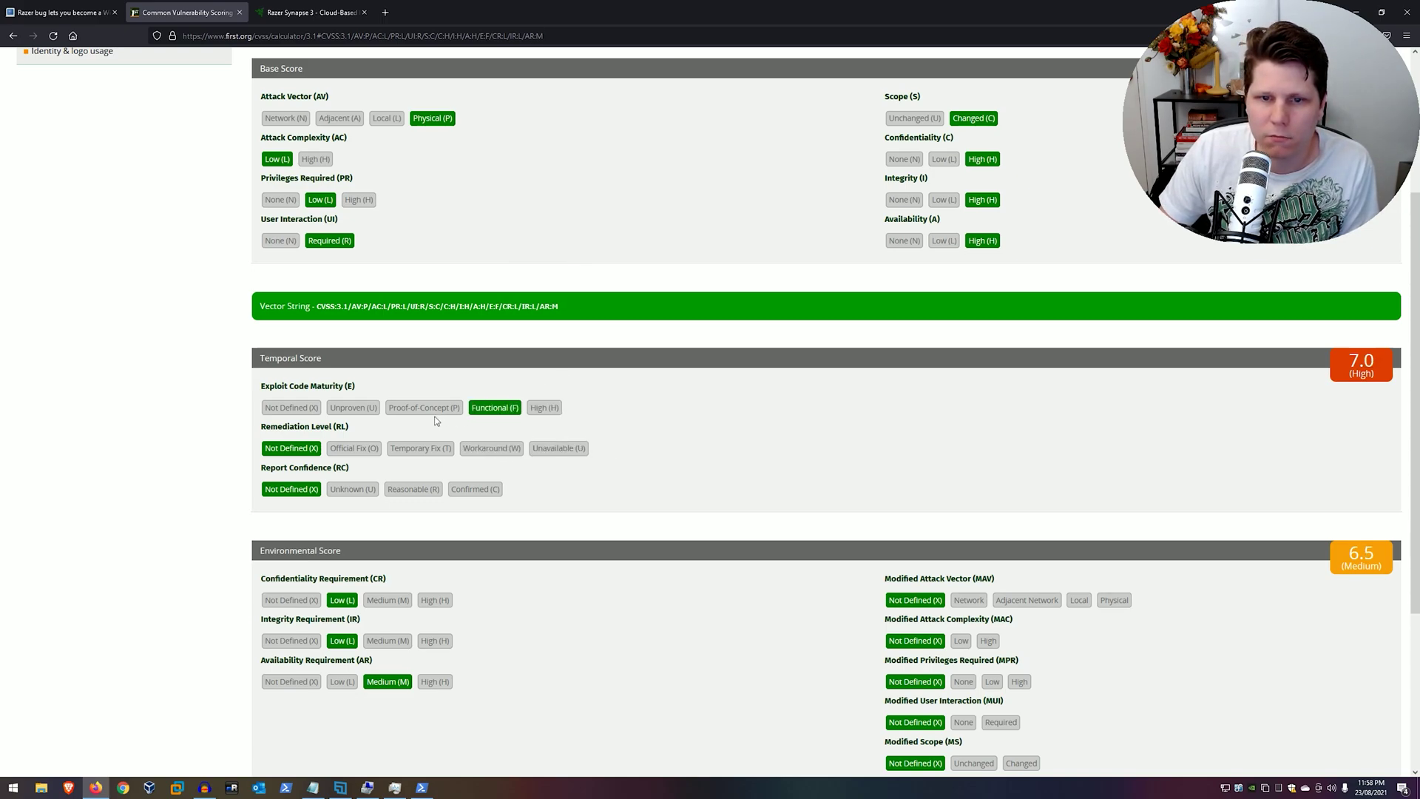
left_click(360, 409)
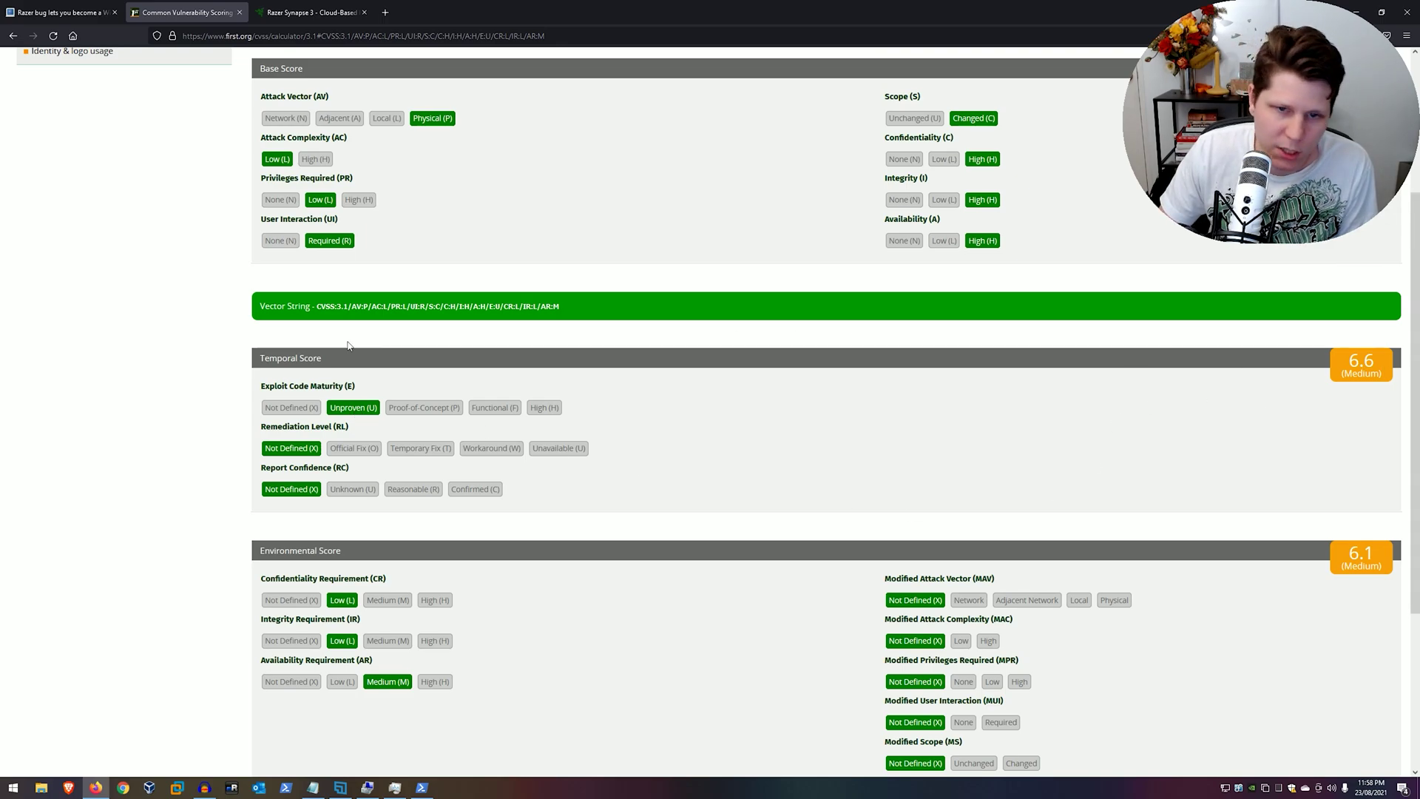
- In the Temporal Score, set Exploit Code Maturity to High, Remediation Level to Unavailable and Report Confidence to Confirmed
left_click(544, 408)
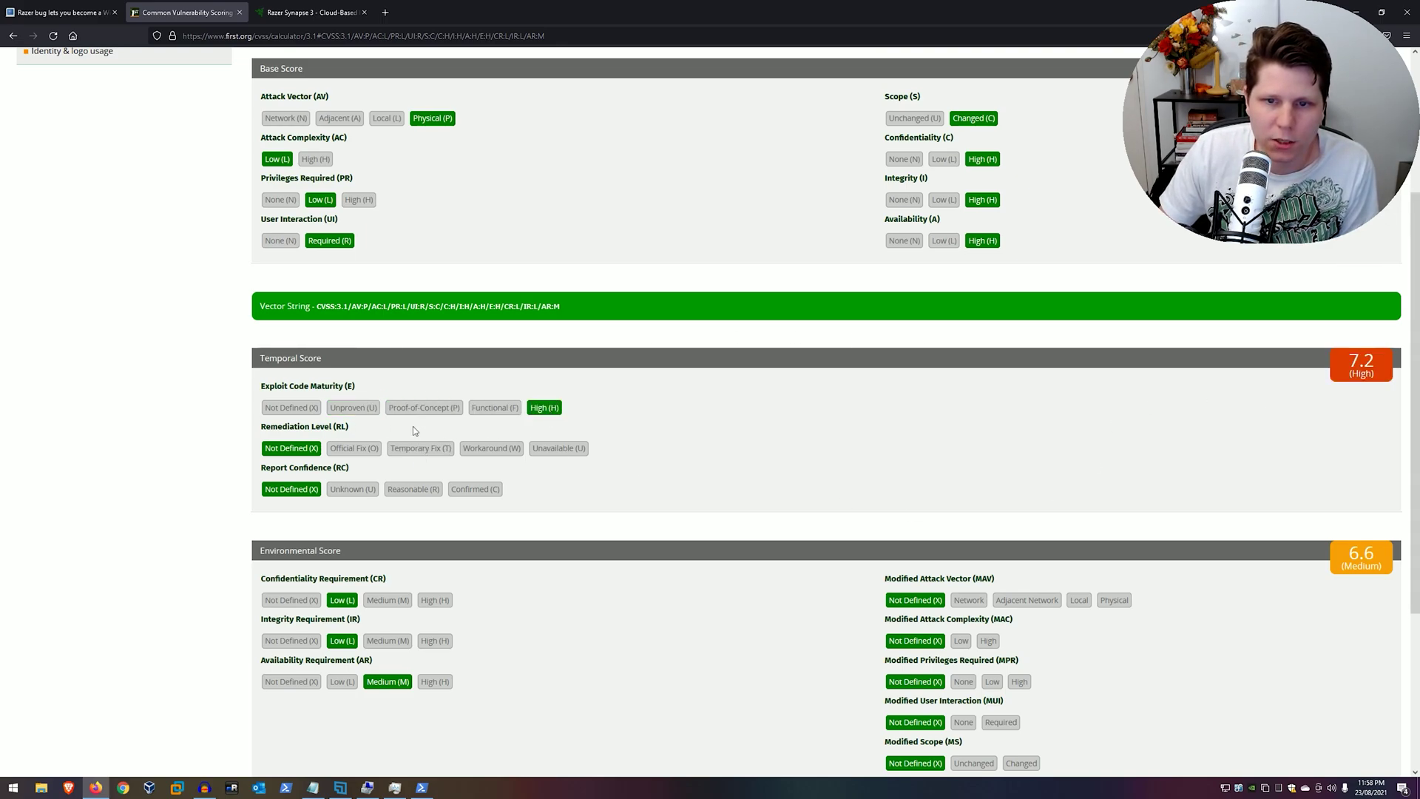
left_click(571, 452)
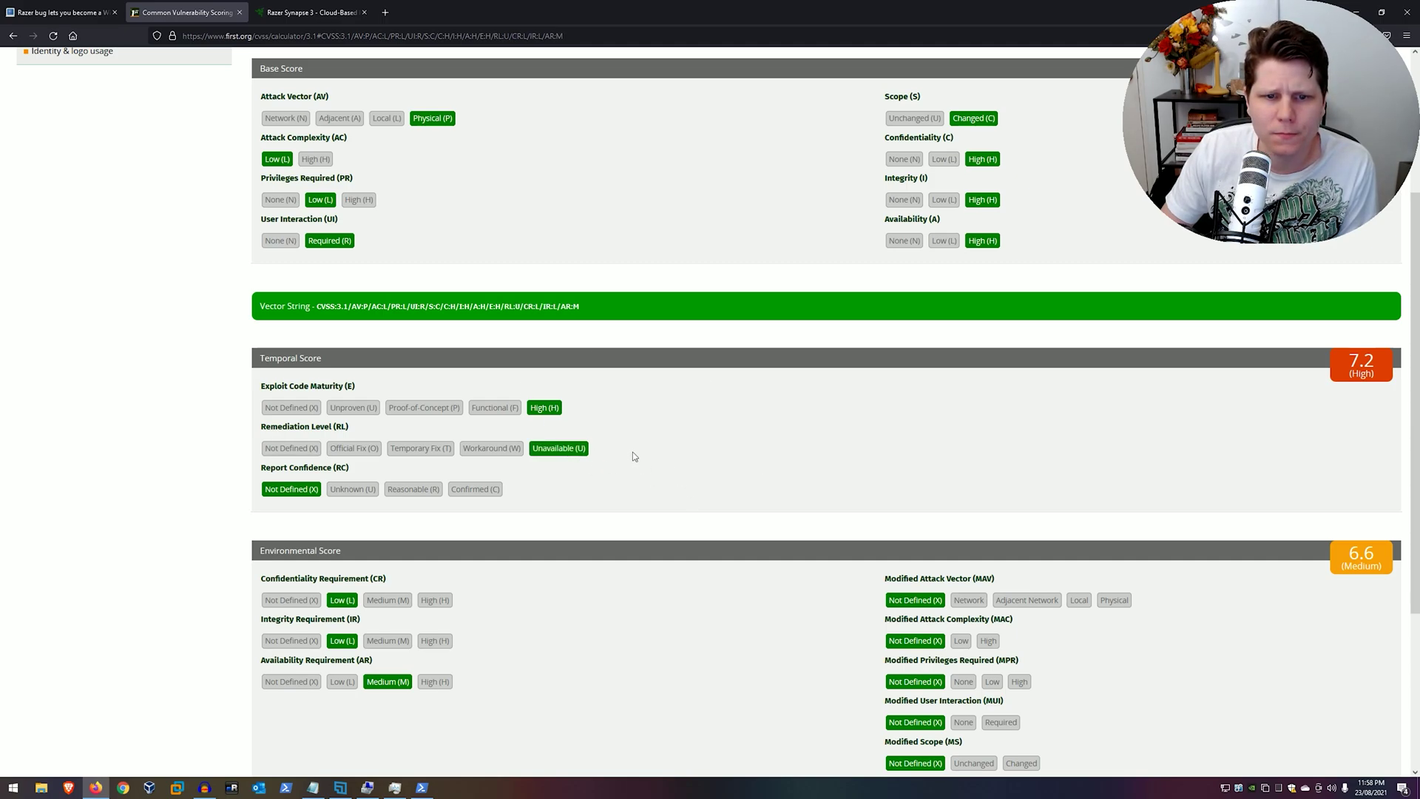
left_click(487, 492)
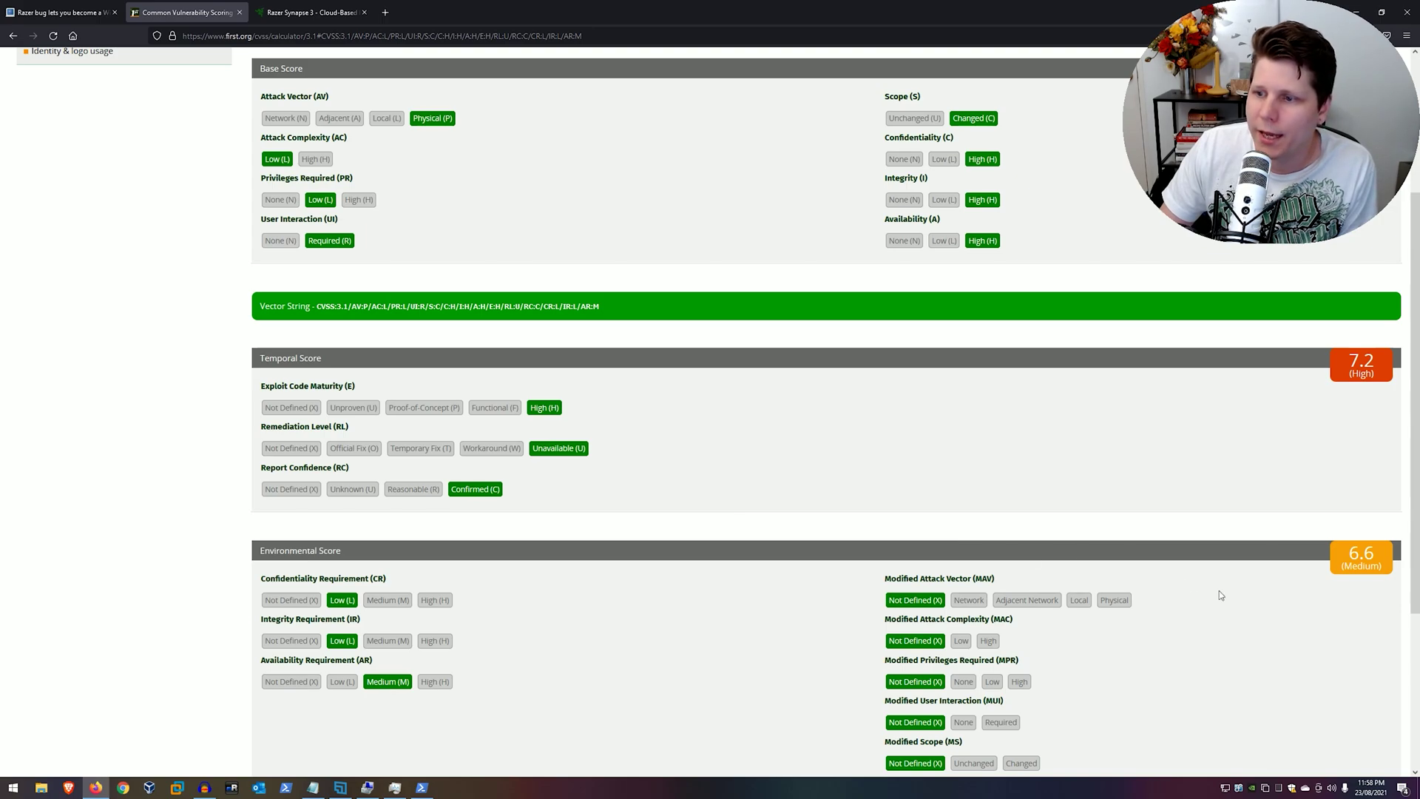
scroll(1219, 594, "down", 5)
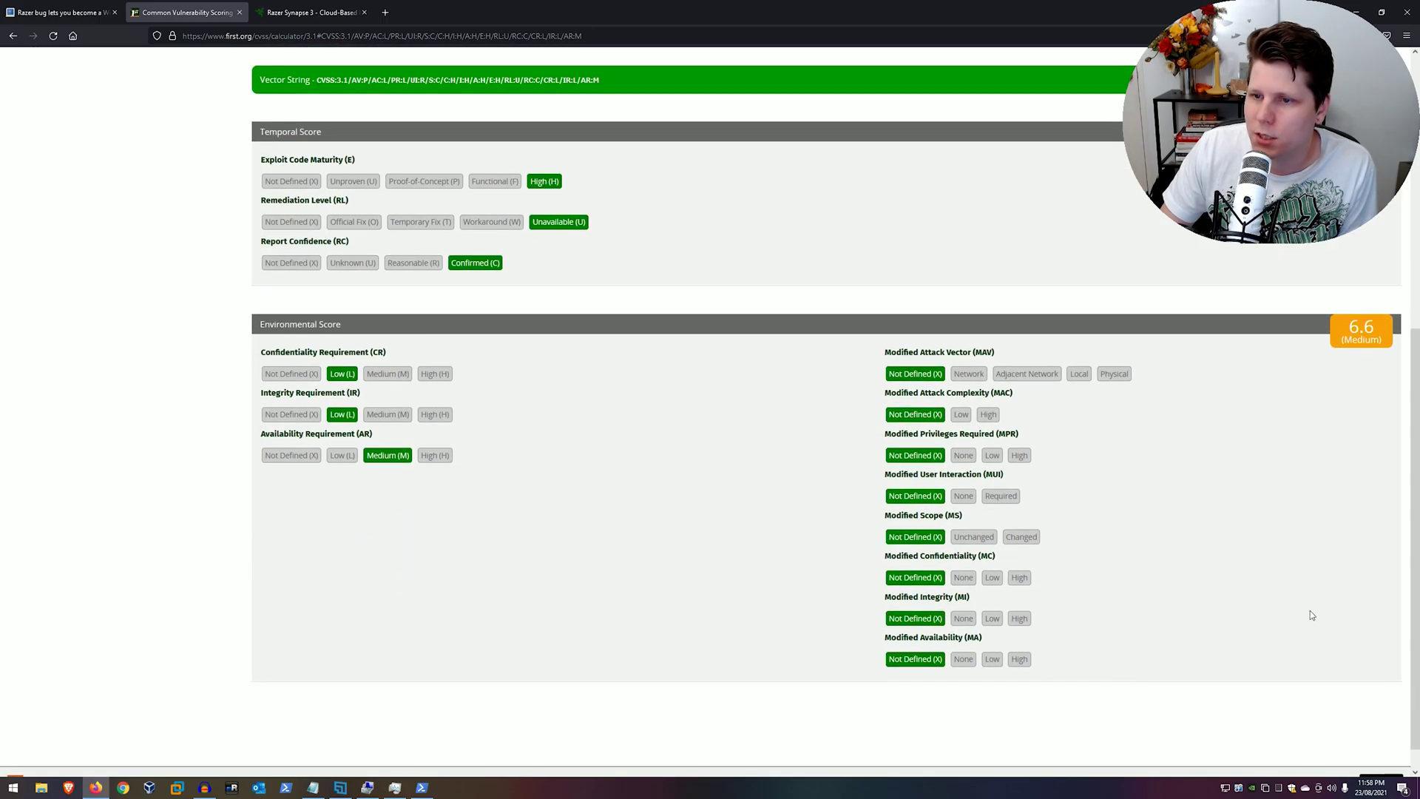
scroll(1311, 615, "up", 9)
scroll(1311, 615, "down", 6)
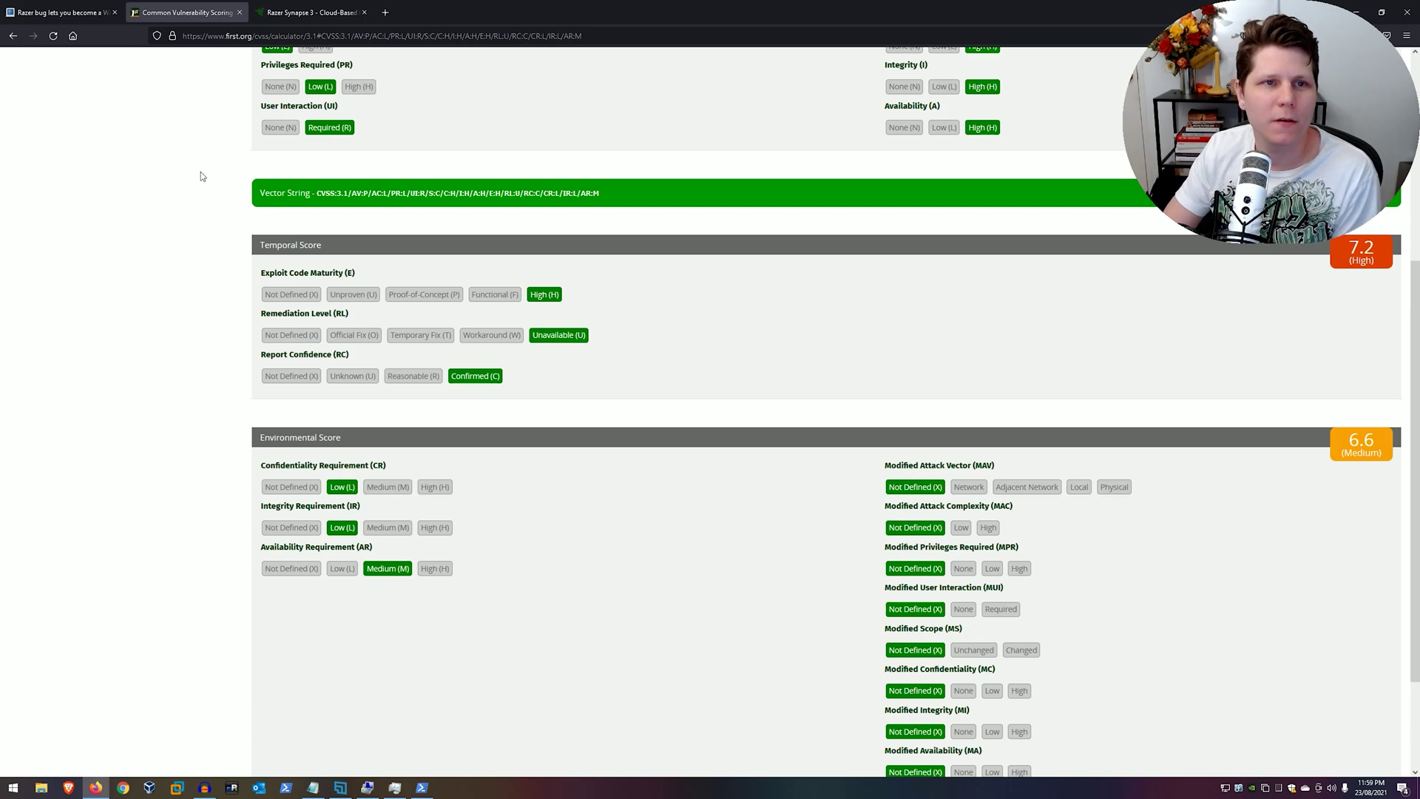
- Review the BleepingComputer article's section on Razer fixing the vulnerability and the demonstration video above it
left_click(58, 14)
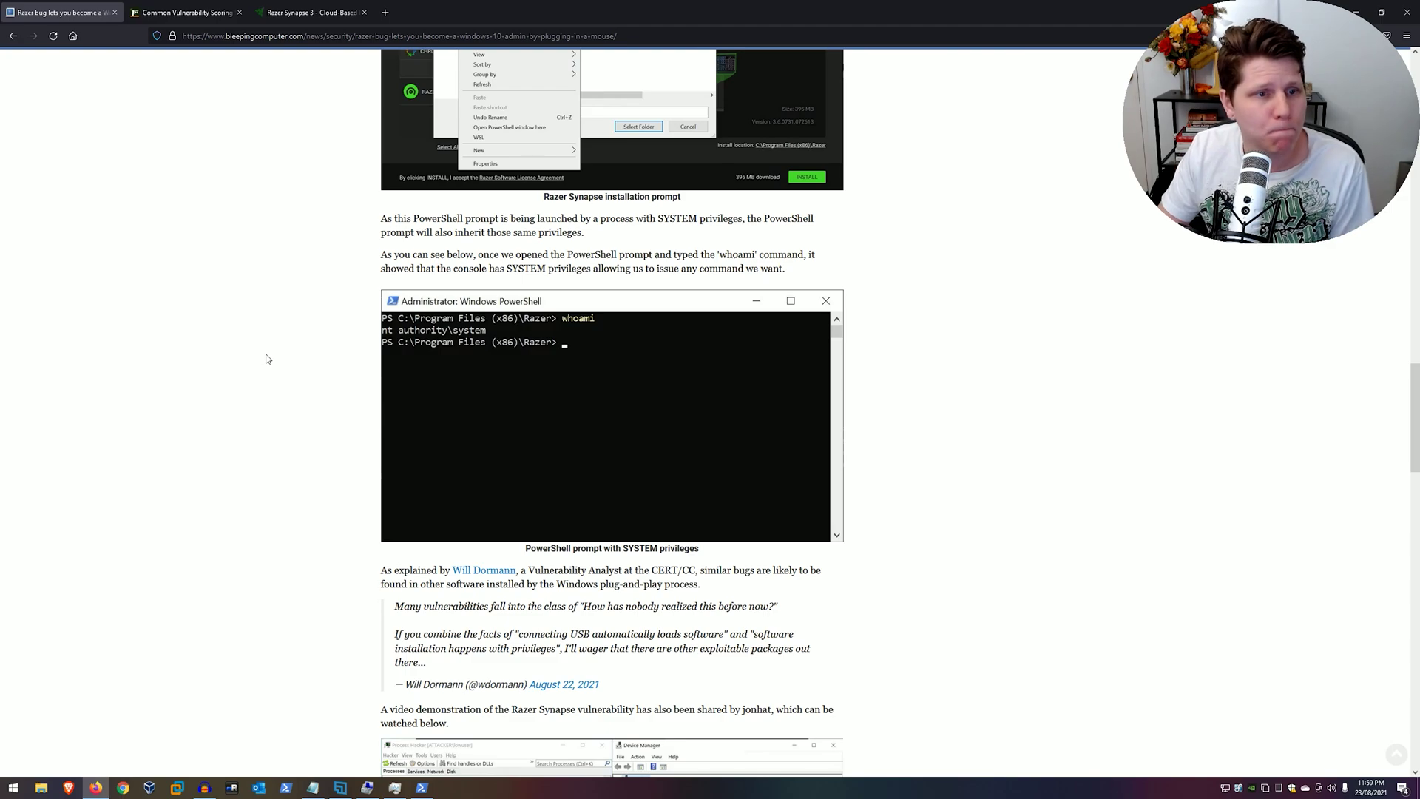
scroll(349, 475, "down", 8)
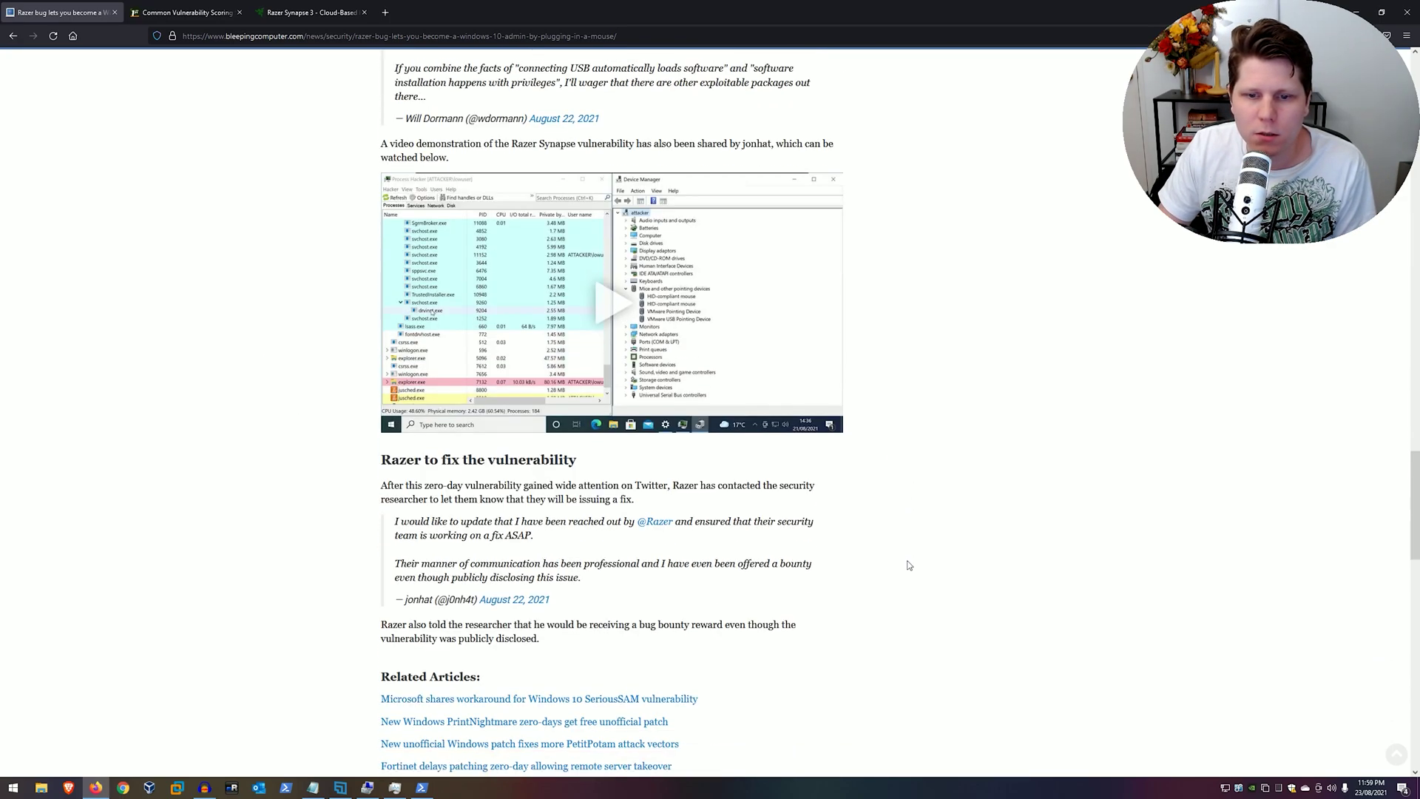
scroll(494, 447, "down", 2)
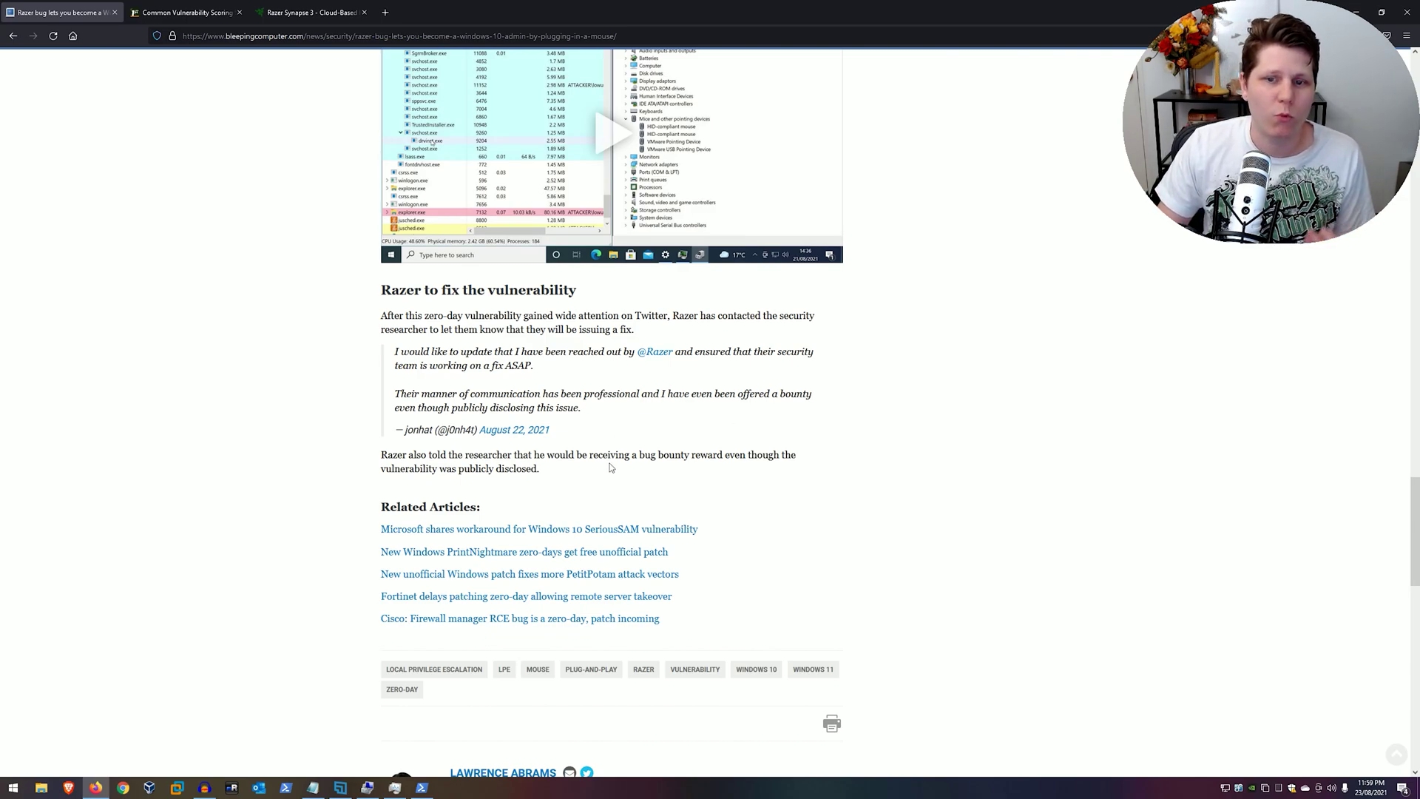
middle_click(930, 502)
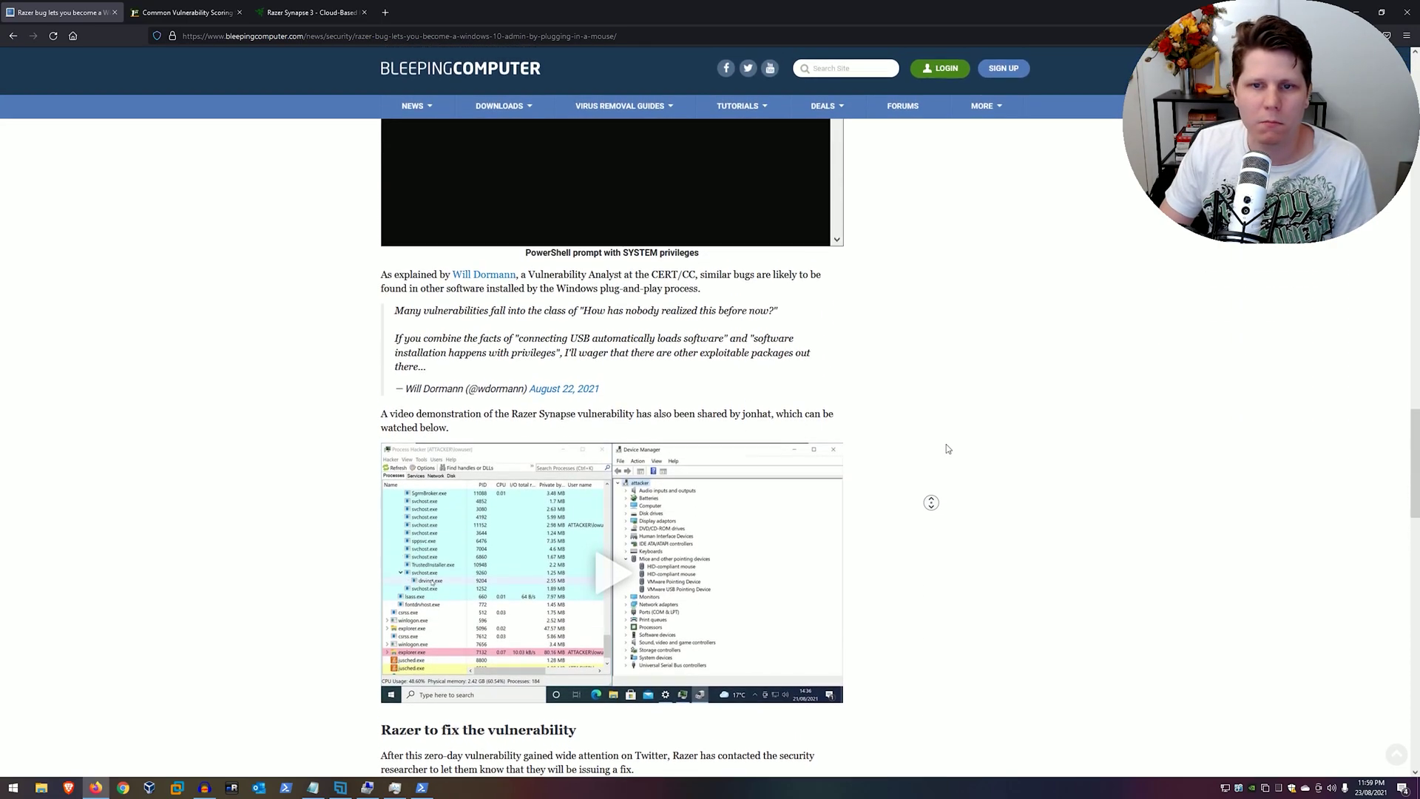
- Examine the article's installer and PowerShell screenshots, the analyst's comment on similar plug-and-play bugs, and the passage on Razer's fix and bug bounty
middle_click(946, 449)
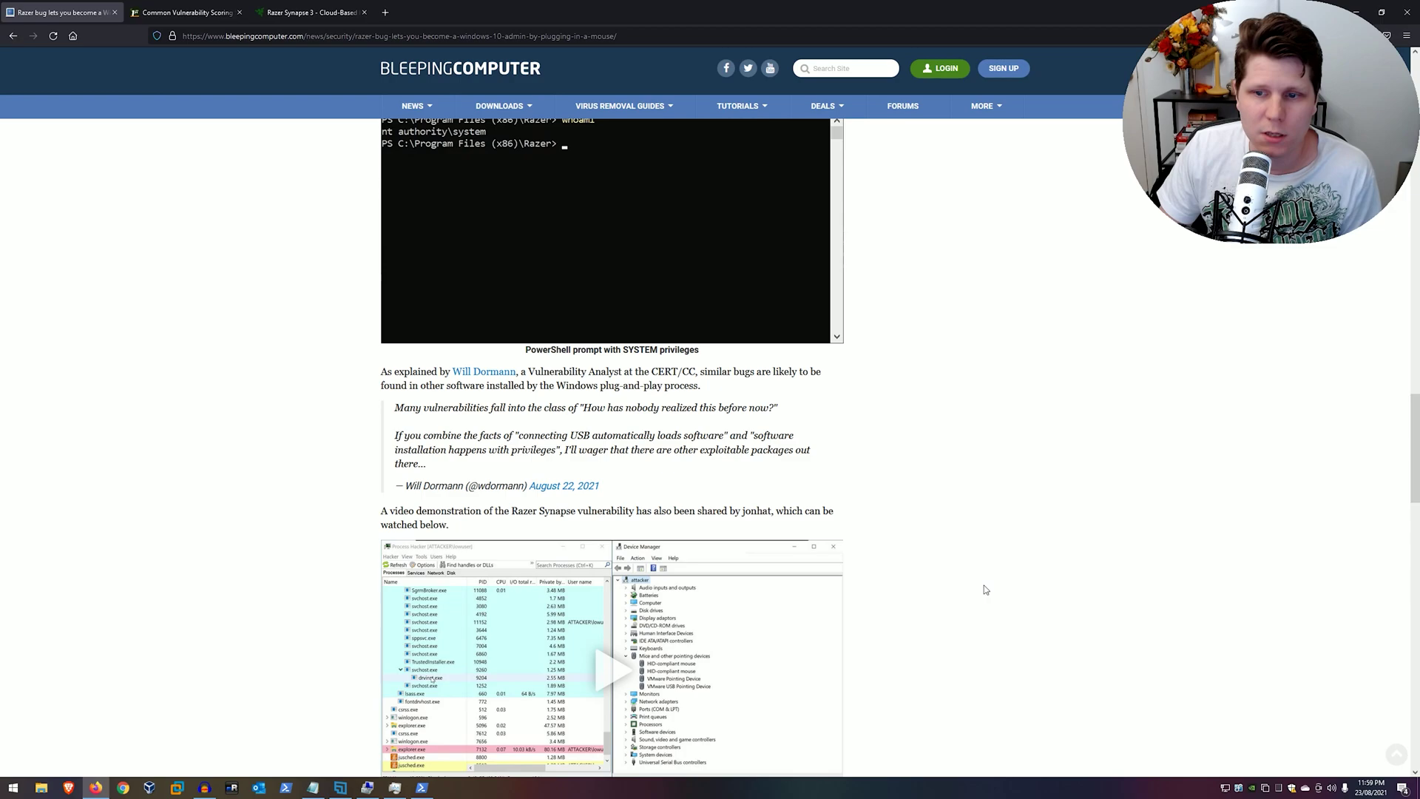
middle_click(913, 545)
middle_click(930, 519)
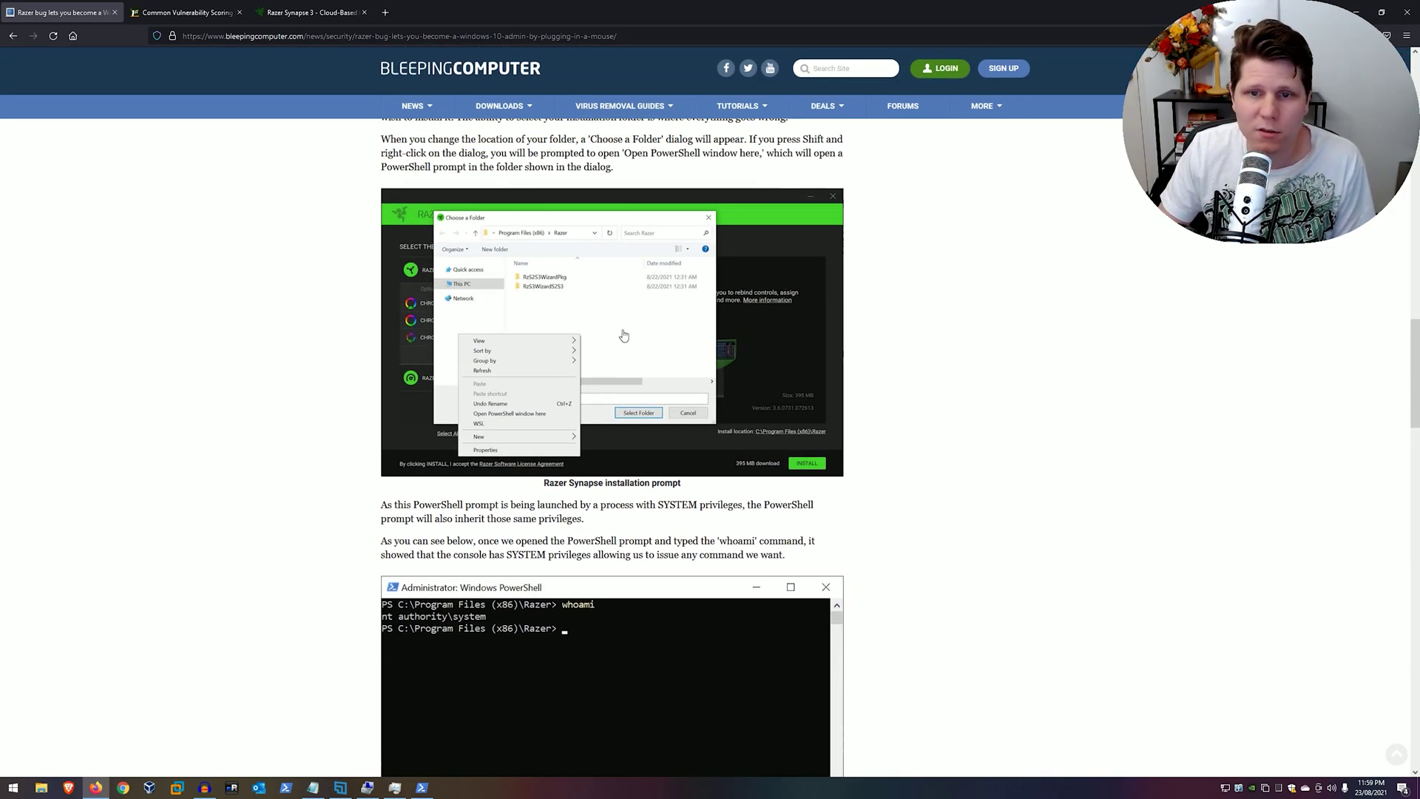
middle_click(959, 456)
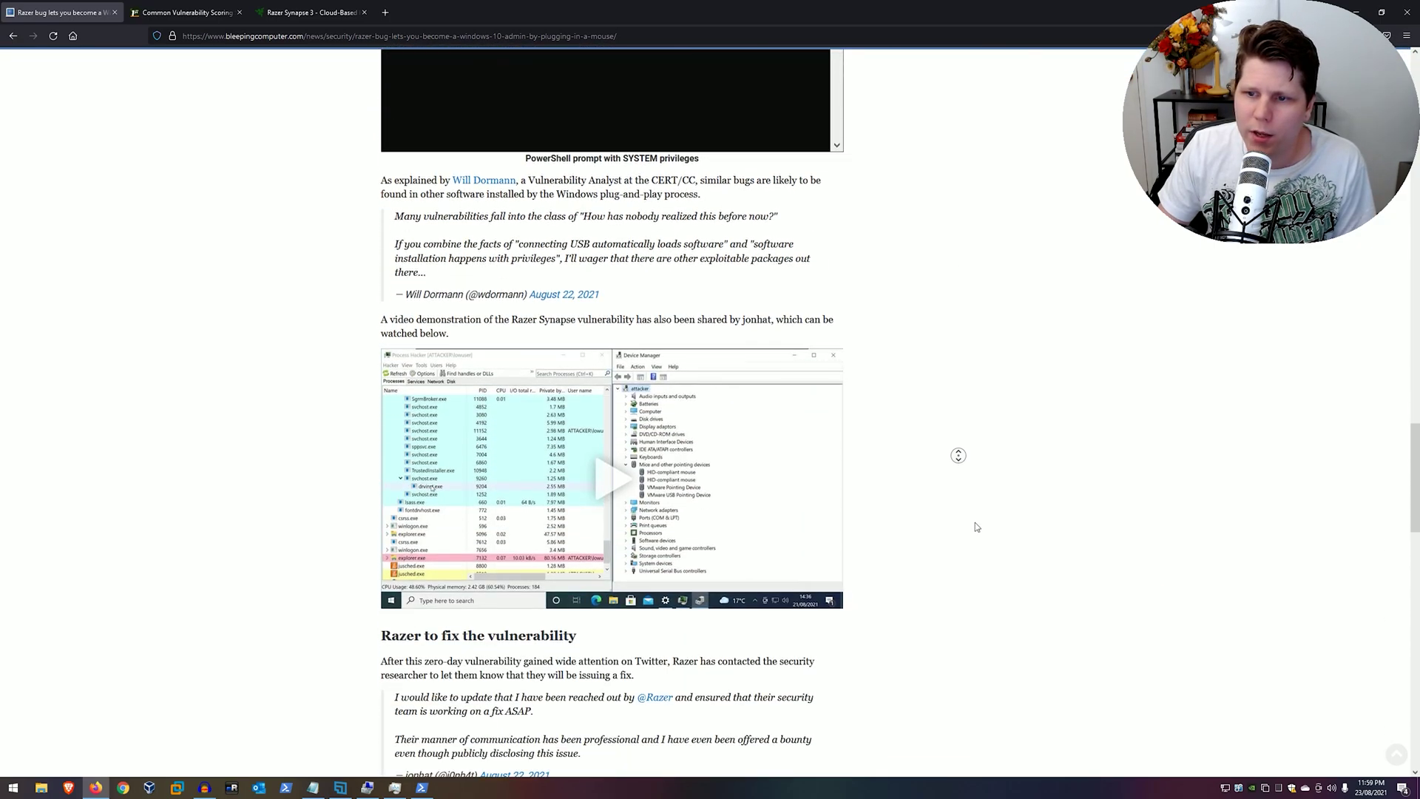
middle_click(975, 522)
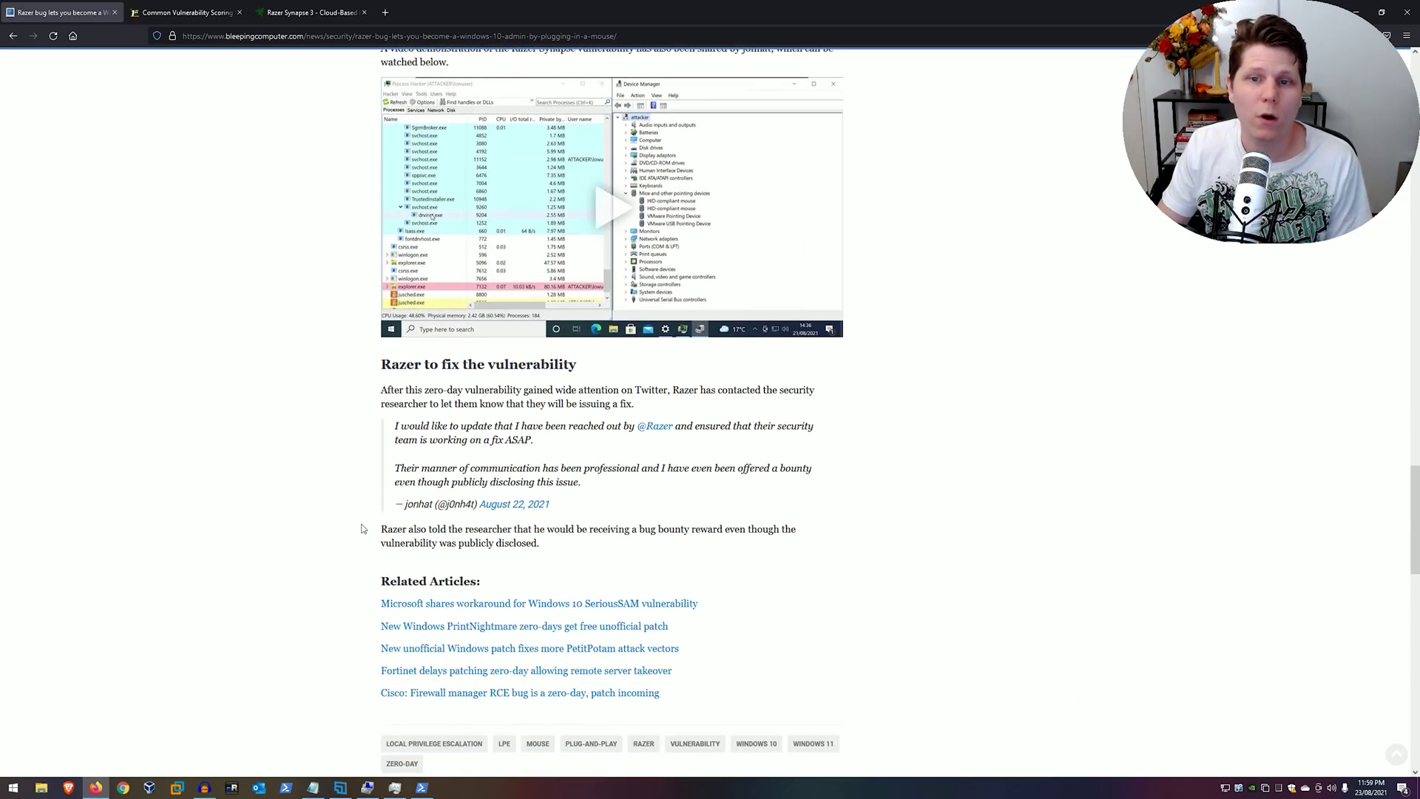
middle_click(891, 598)
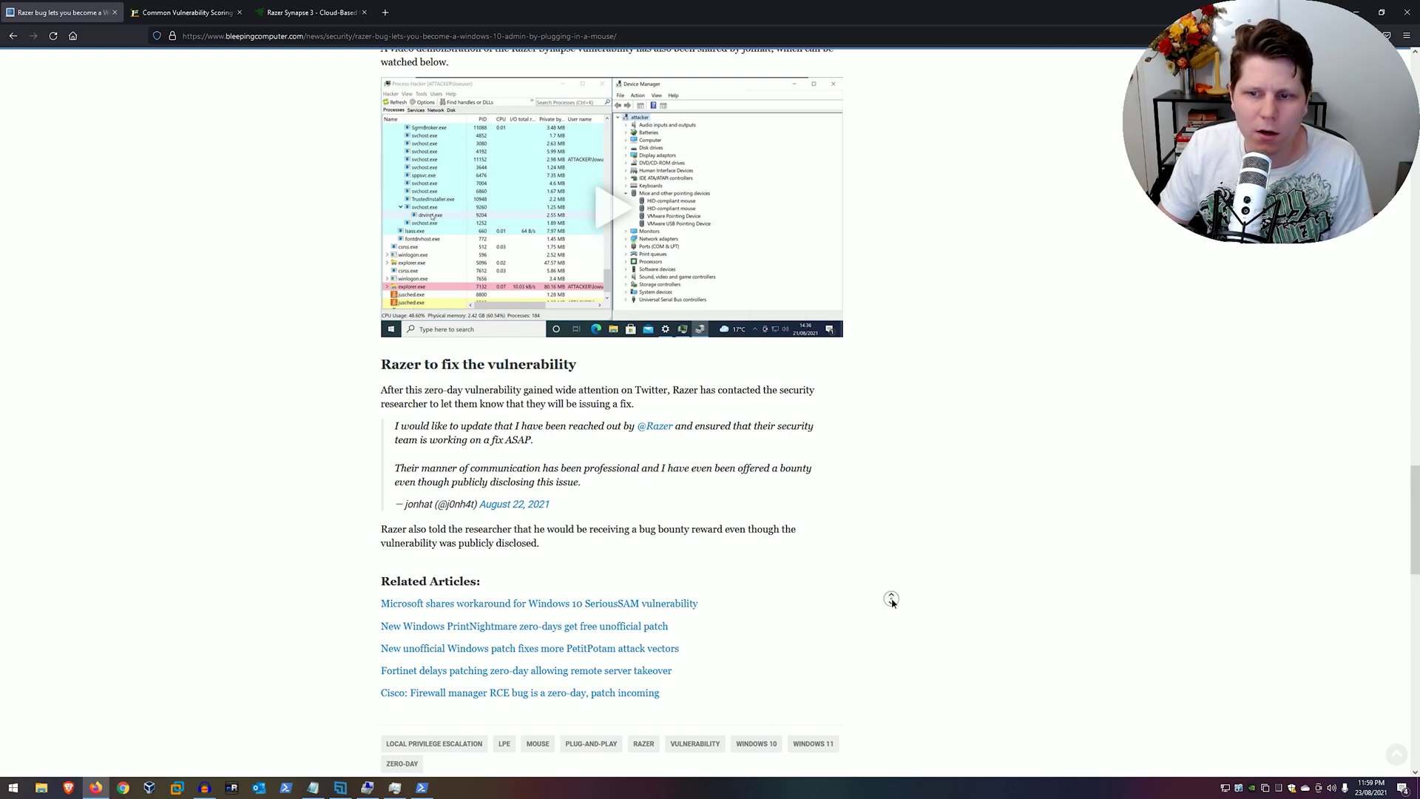
scroll(897, 594, "up", 5)
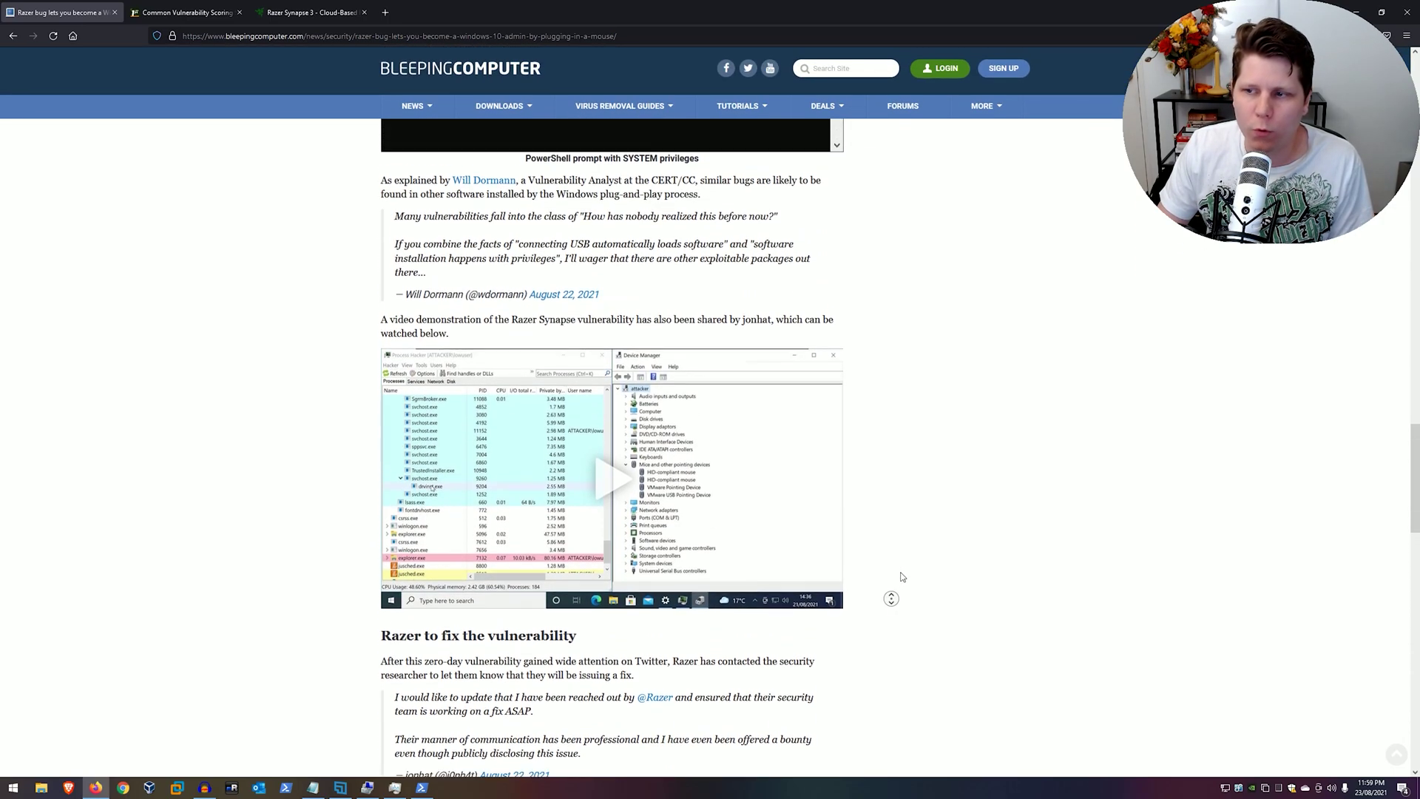
scroll(896, 588, "up", 5)
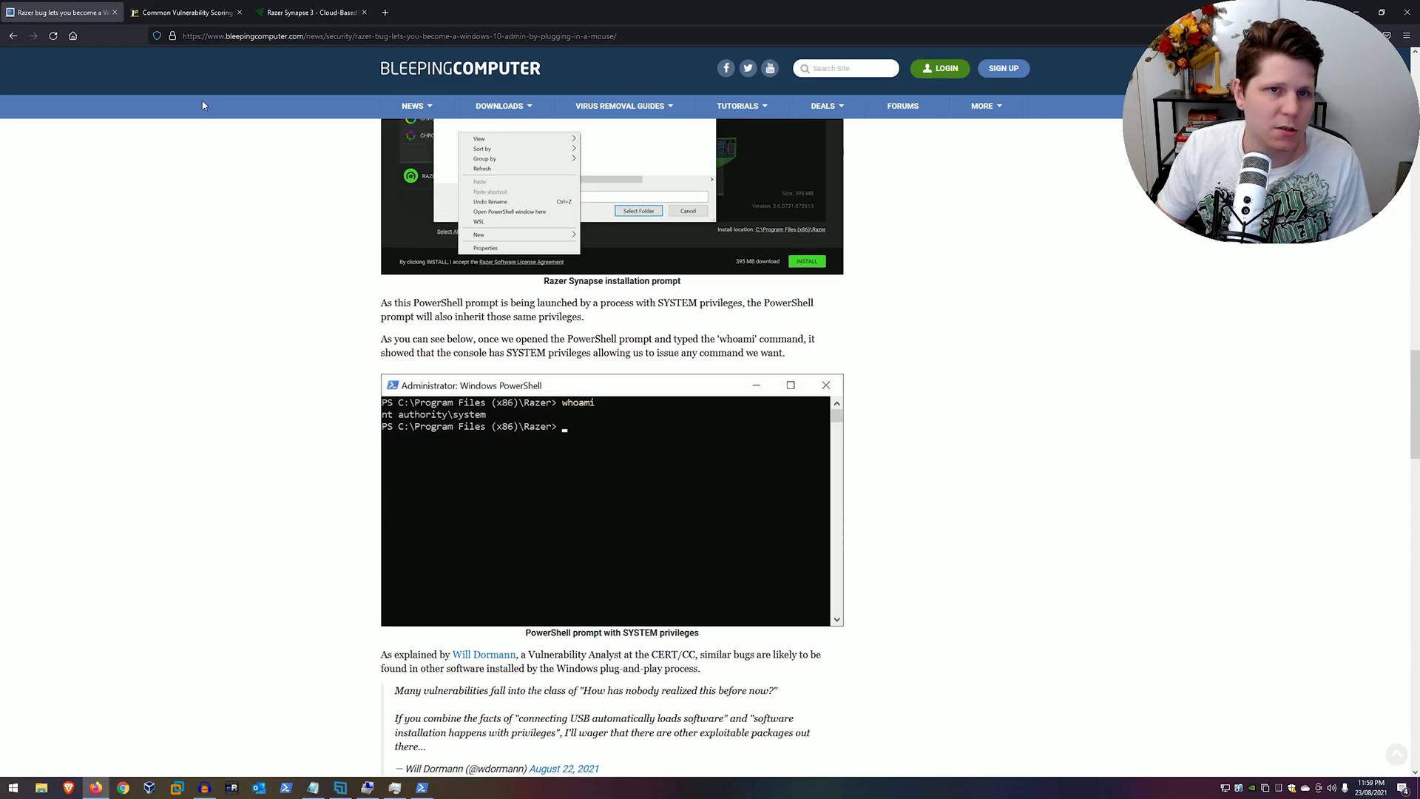